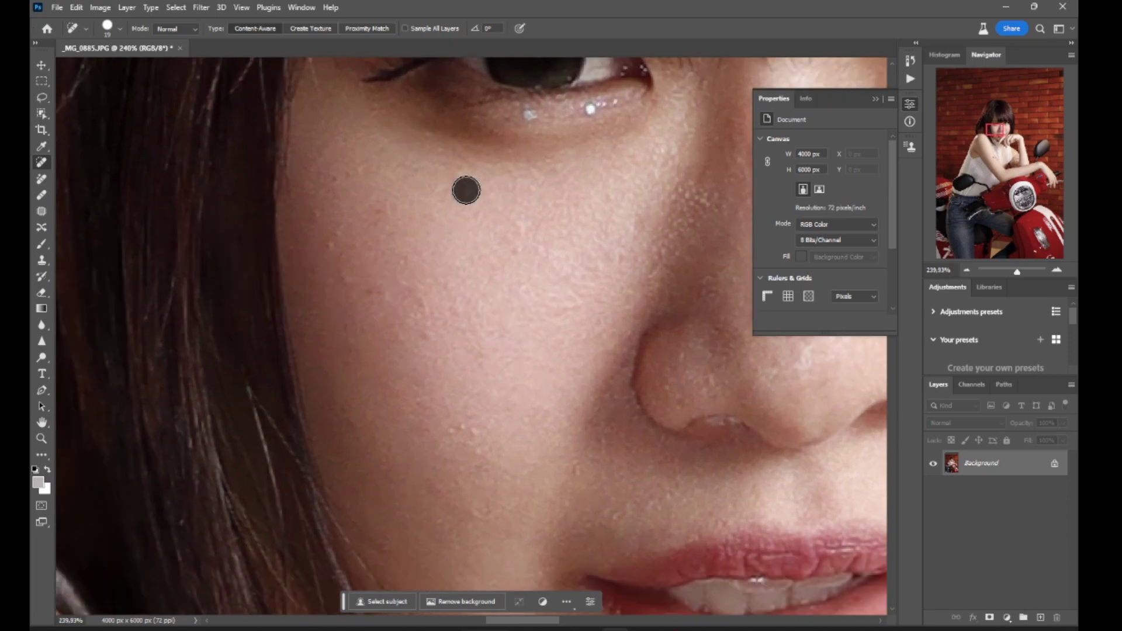
Examine the skin on the cheeks, chin, shoulder, forearm and hand up close for remaining blemishes.
scroll(550, 413, down, 4)
drag(550, 413, 449, 227)
scroll(502, 324, up, 3)
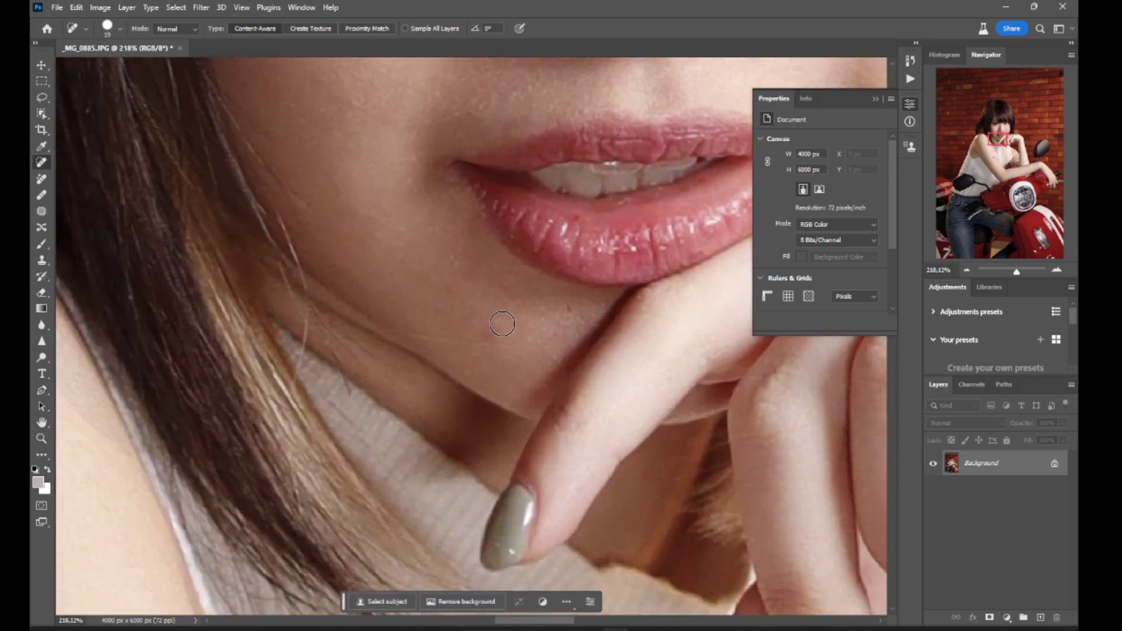
scroll(571, 311, down, 2)
drag(487, 430, 638, 281)
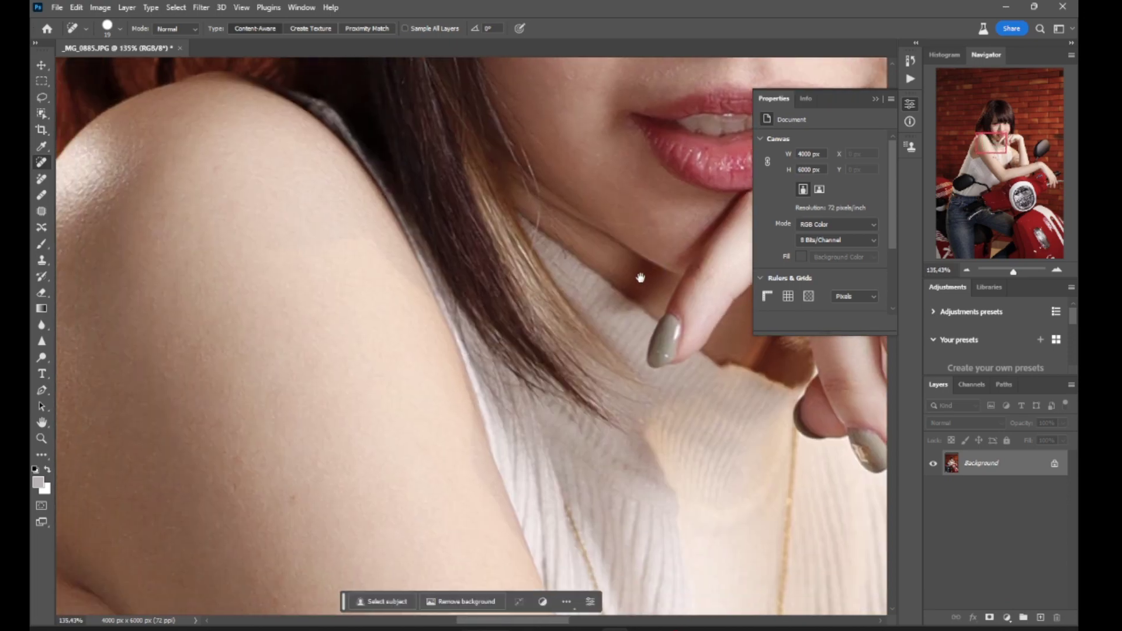
scroll(576, 353, down, 6)
drag(466, 373, 508, 286)
drag(501, 378, 521, 310)
scroll(465, 275, up, 3)
scroll(465, 276, down, 5)
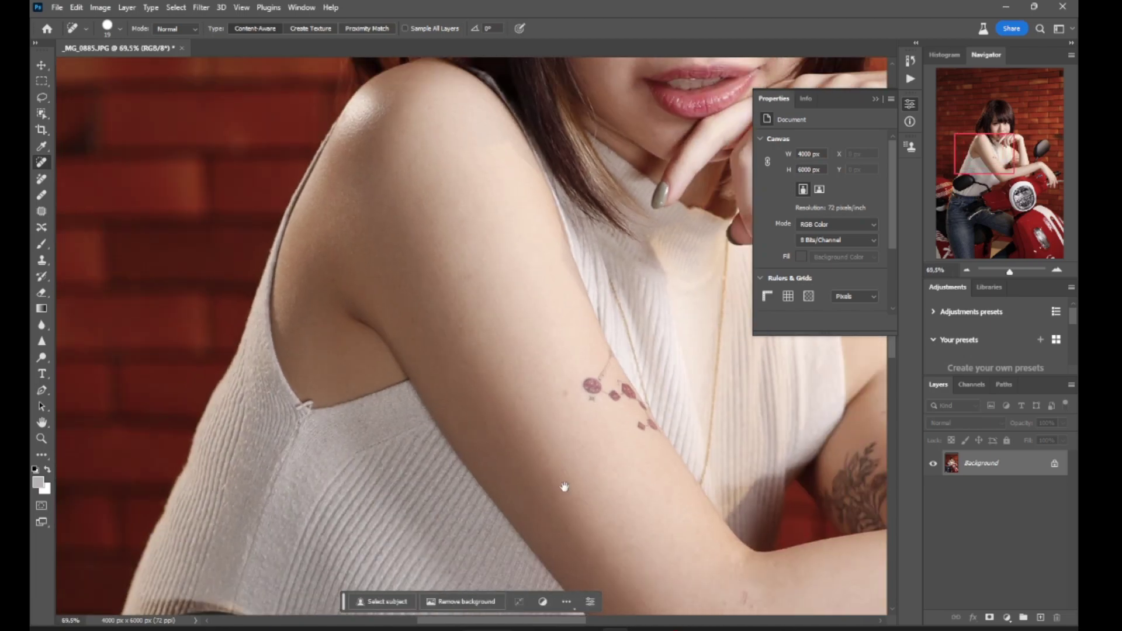
mouse_move(649, 555)
mouse_down()
mouse_move(551, 278)
mouse_move(520, 228)
mouse_move(579, 236)
mouse_move(388, 313)
mouse_up()
scroll(586, 226, up, 7)
scroll(388, 313, down, 5)
scroll(551, 408, up, 4)
drag(551, 409, 507, 371)
scroll(507, 371, up, 3)
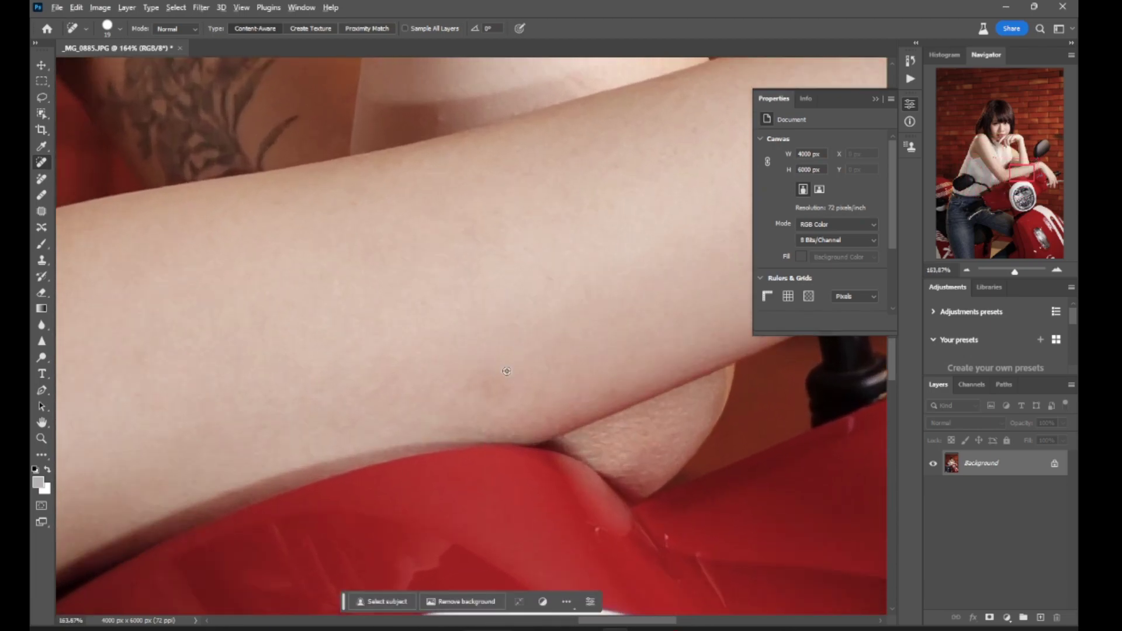
scroll(520, 362, down, 3)
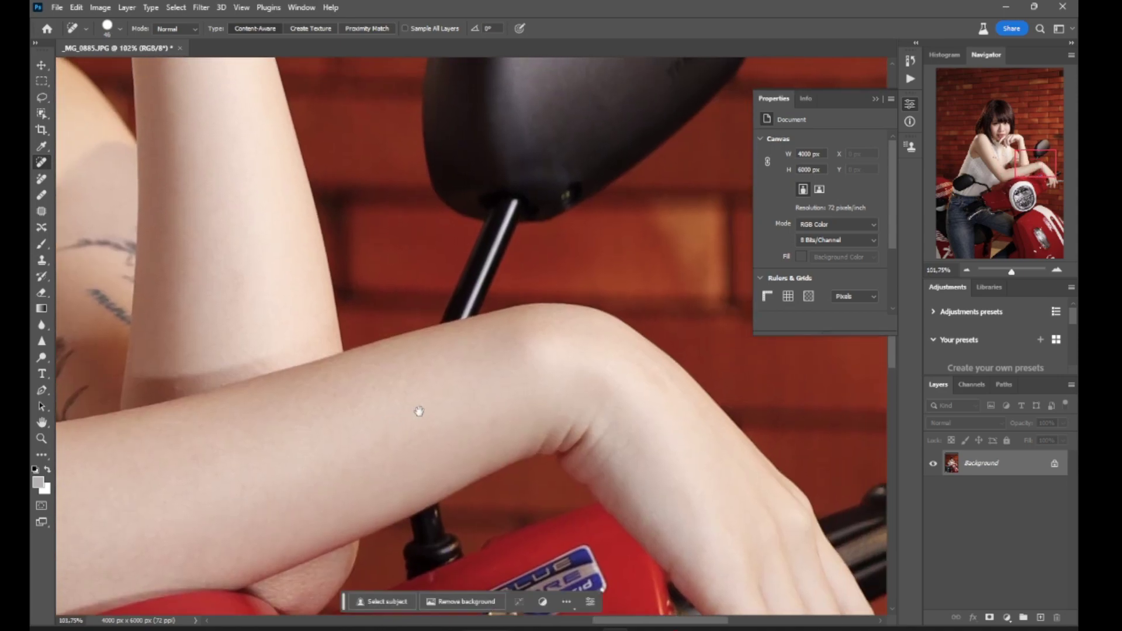
drag(416, 409, 518, 368)
scroll(536, 395, down, 3)
drag(473, 431, 494, 471)
Check the face, jeans, mirror and scooter bodywork for flaws, ending with the whole photo.
drag(281, 129, 433, 320)
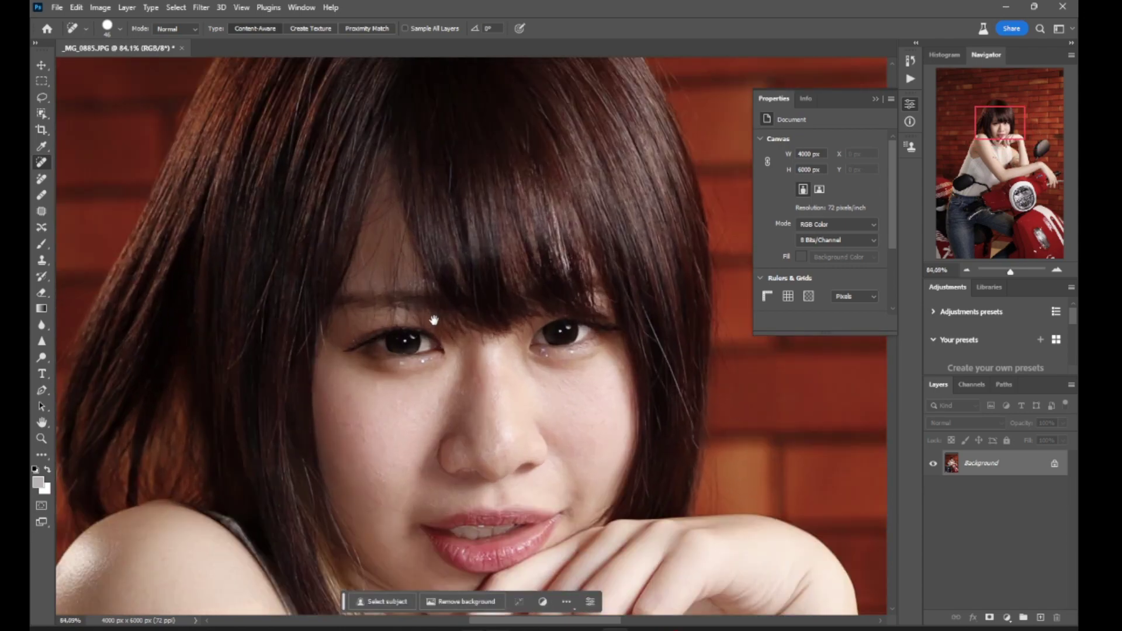
scroll(433, 321, down, 4)
drag(426, 493, 506, 218)
scroll(495, 425, up, 4)
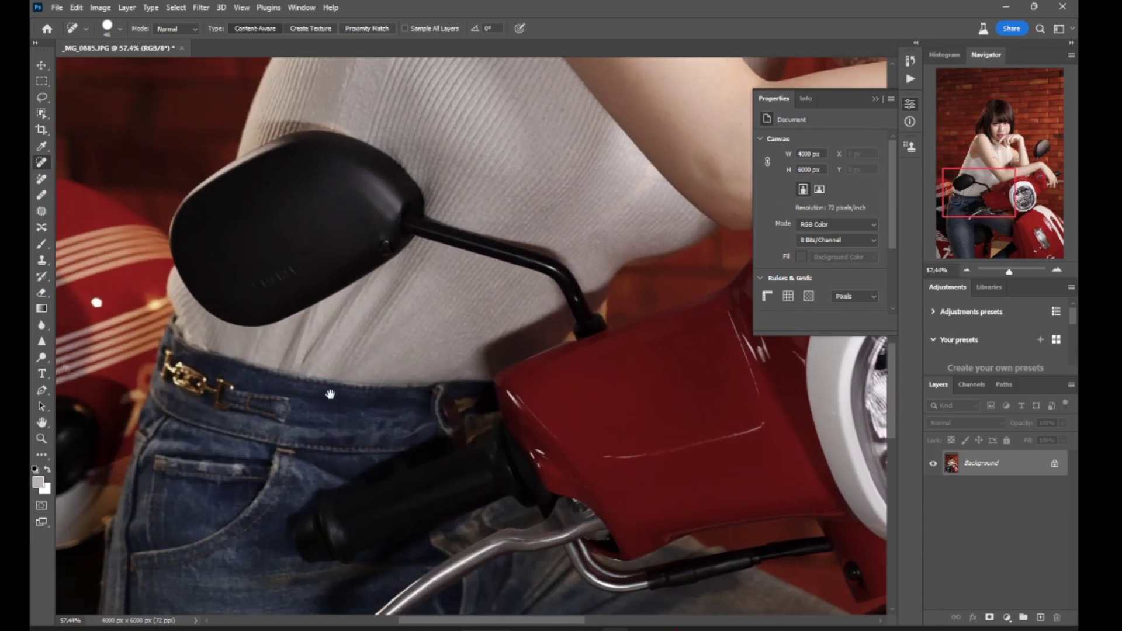
scroll(390, 281, down, 5)
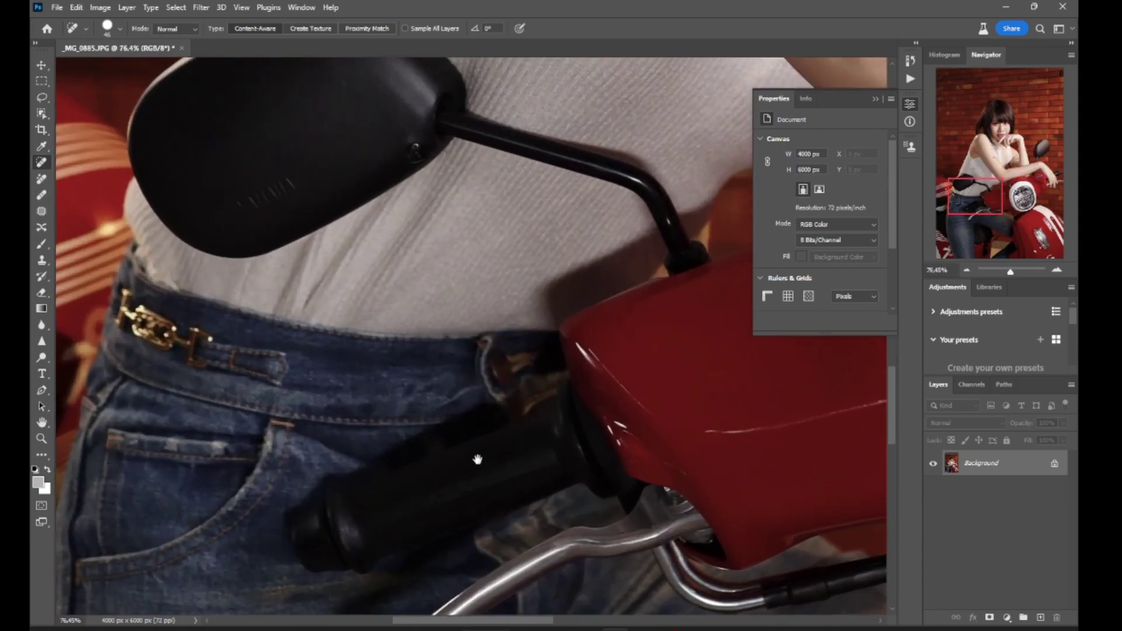
scroll(457, 430, down, 3)
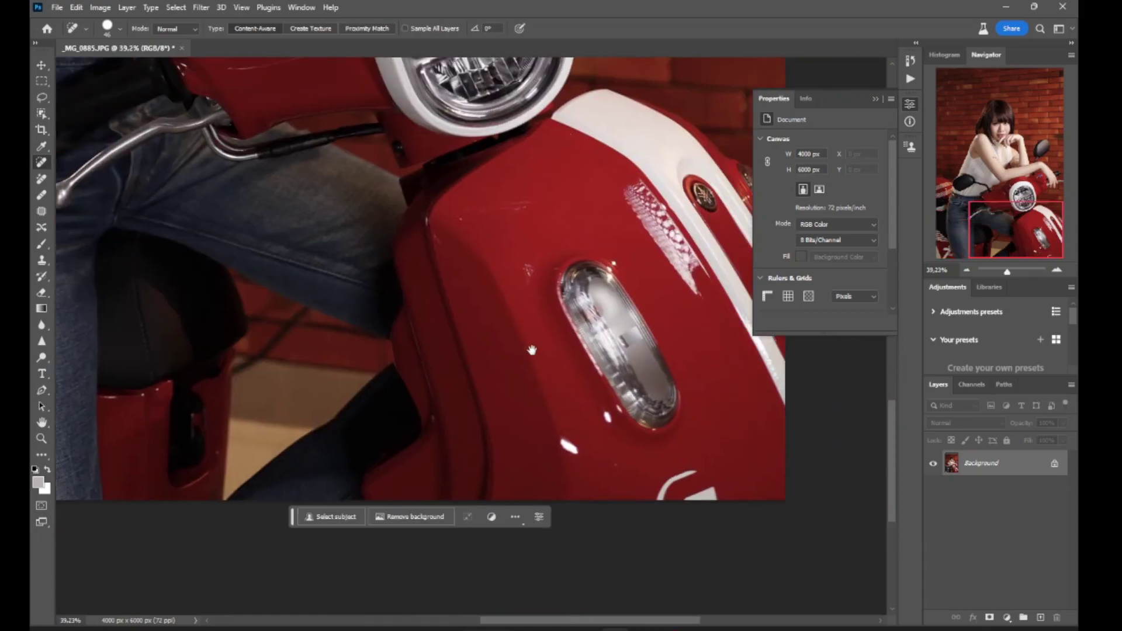
scroll(577, 270, down, 5)
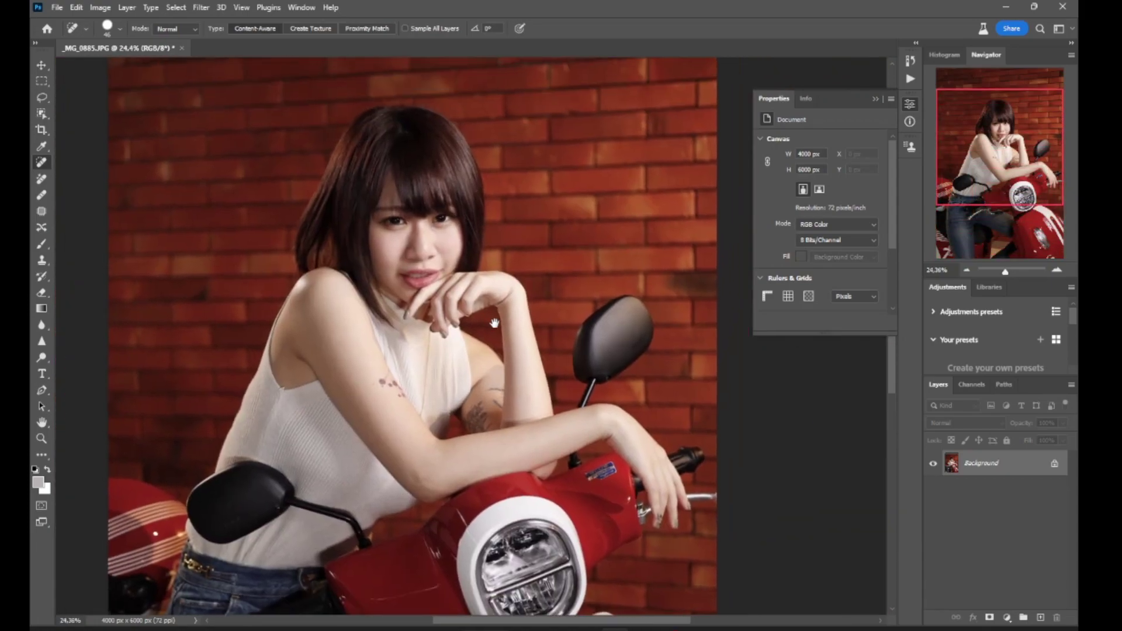
scroll(491, 334, down, 2)
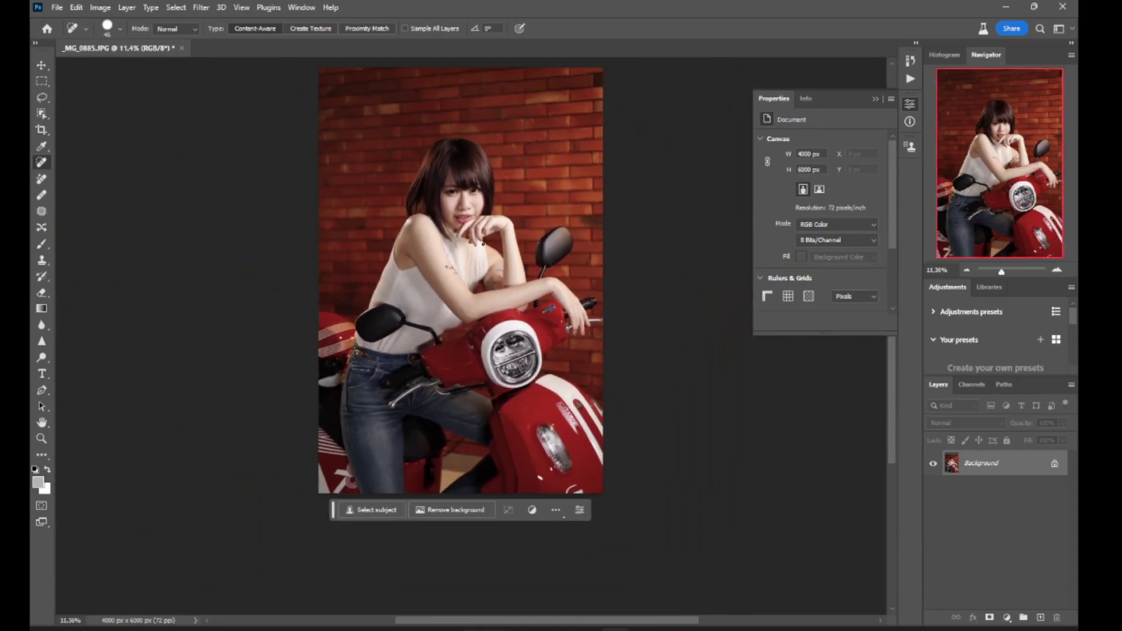
Smooth the model's skin with the Imagenomic Portraiture filter, using the Smoothing: Medium preset on the same layer.
click(201, 7)
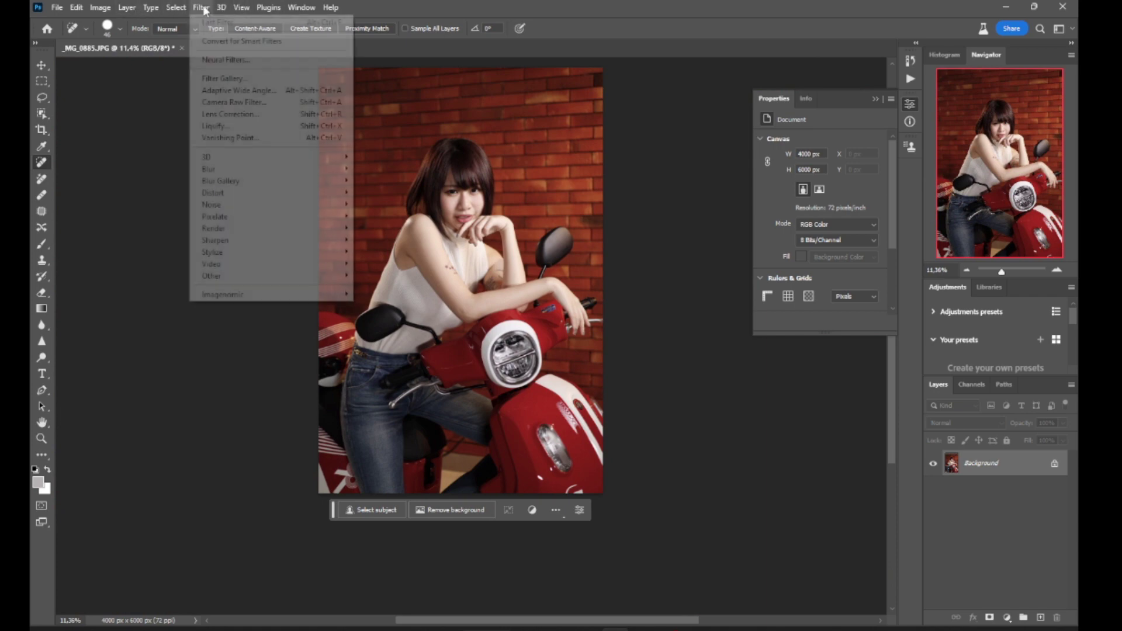
mouse_move(266, 294)
click(397, 294)
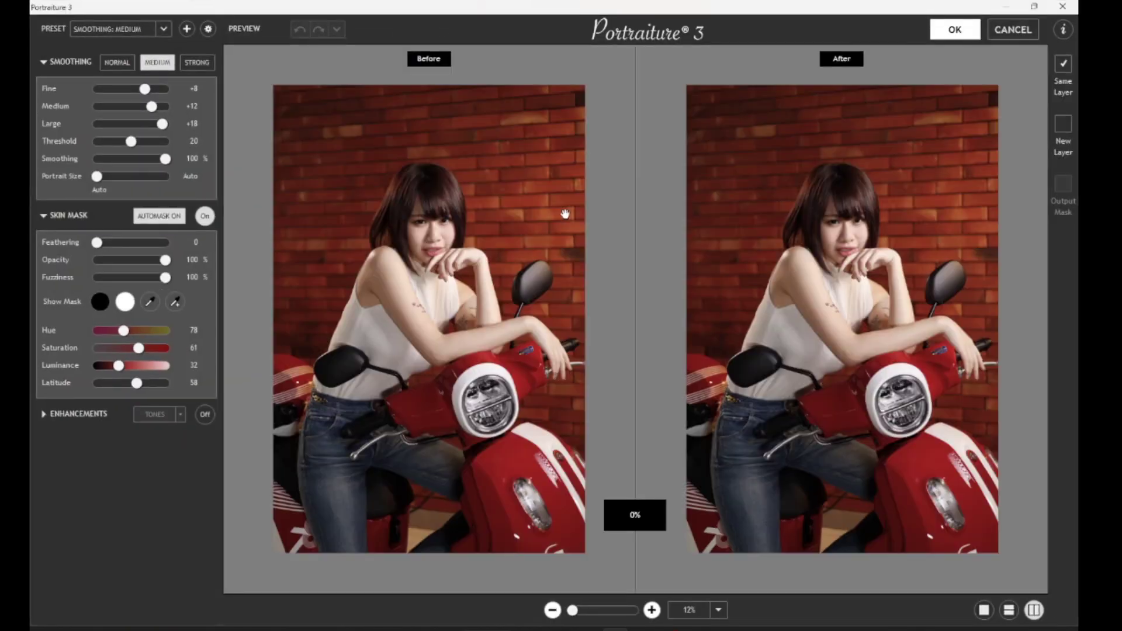
click(975, 33)
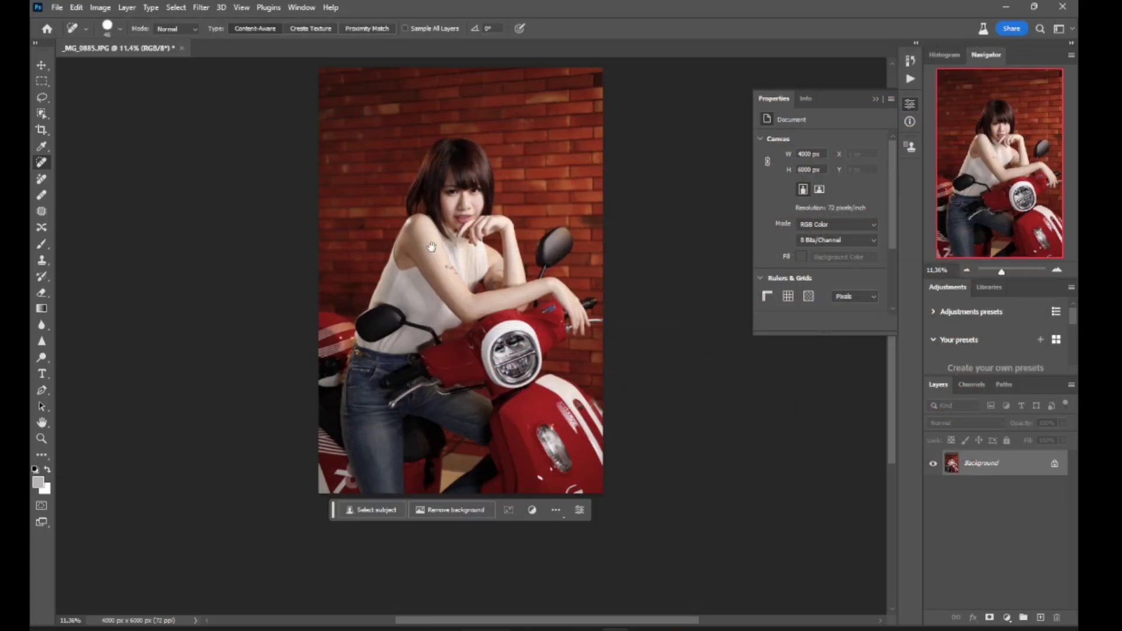
Duplicate the Background layer of the smoothed portrait.
scroll(431, 247, up, 10)
drag(431, 345, 426, 421)
drag(526, 158, 494, 292)
scroll(494, 291, down, 5)
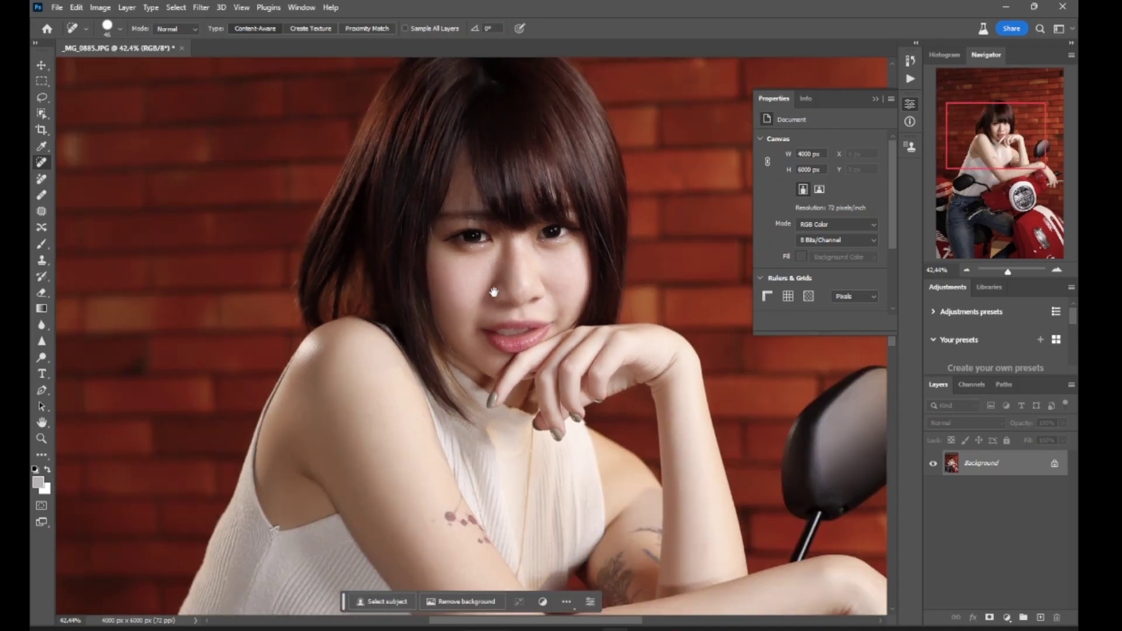
scroll(494, 290, down, 2)
key(ctrl+j)
key(ctrl+shift+s)
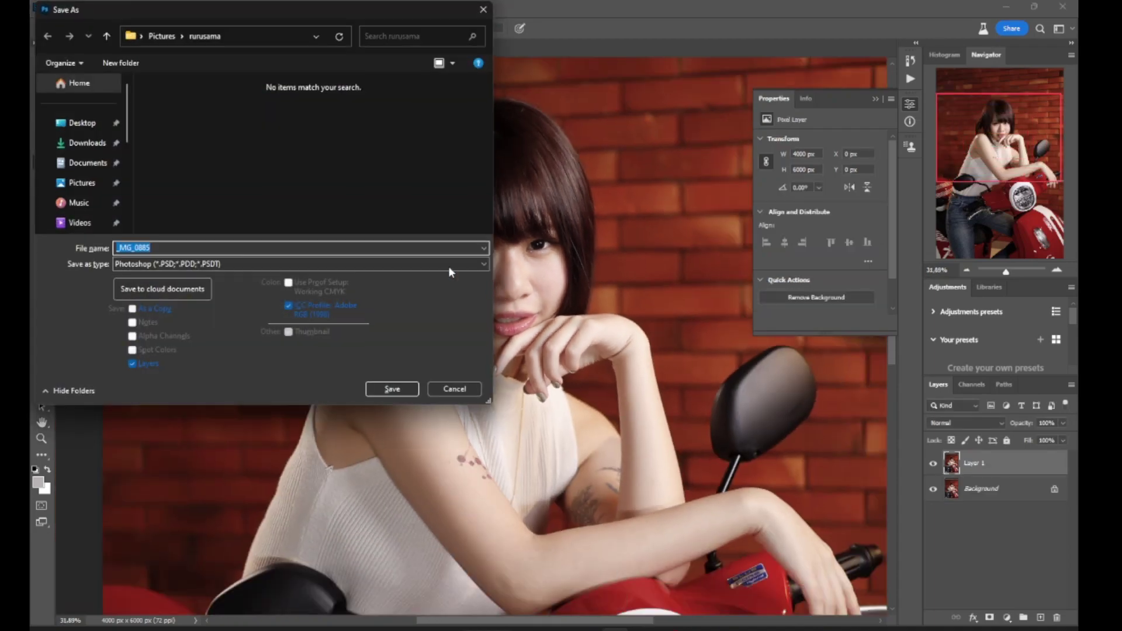
click(446, 393)
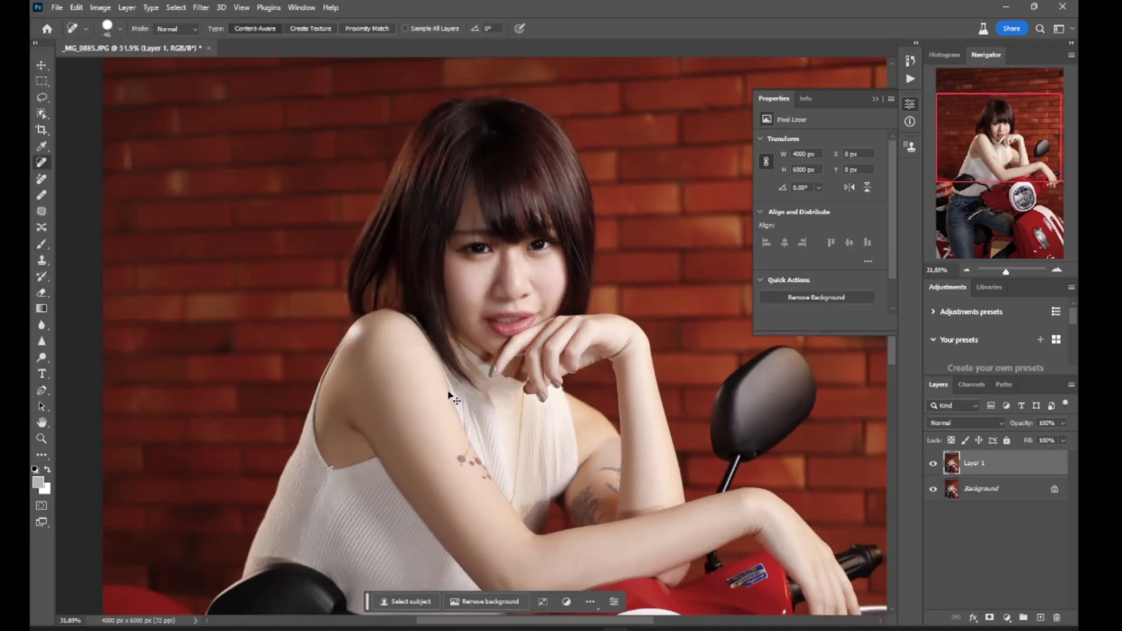
Open the Camera Raw filter on the duplicated layer and preview user presets such as nanda, preset nipone nyg, Student Bright II and torbosi 2.
key(ctrl+shift+a)
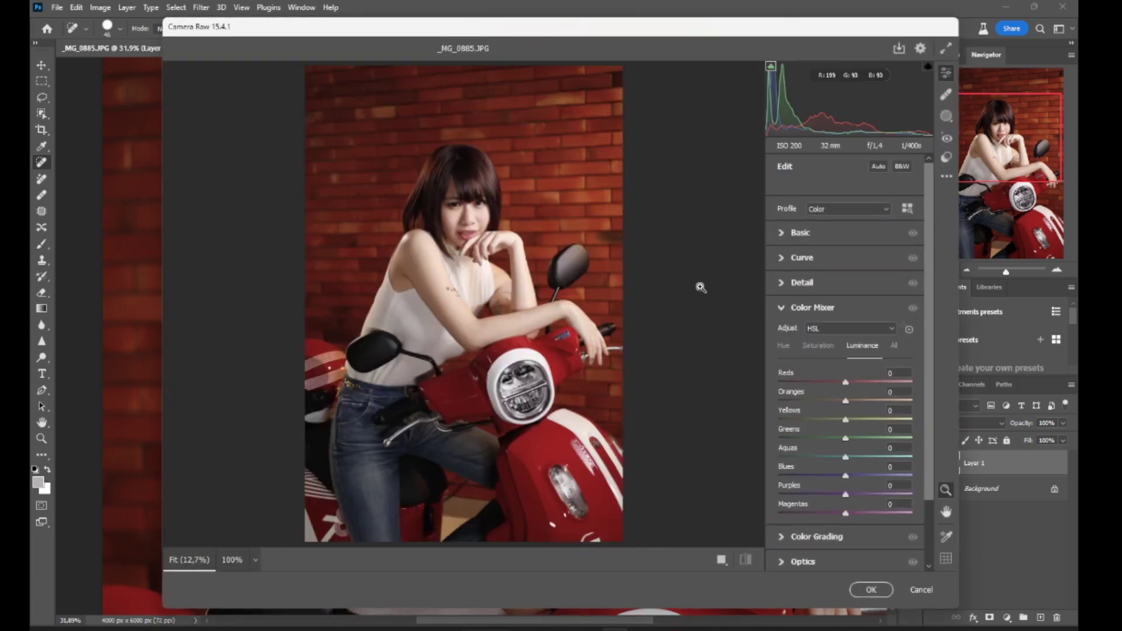
click(945, 159)
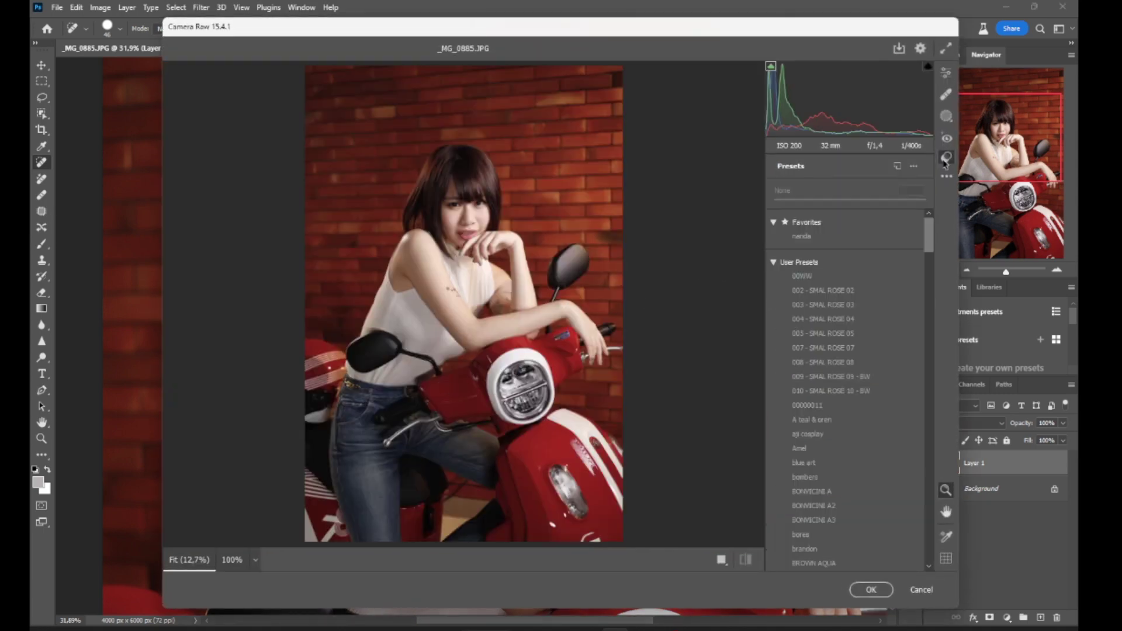
click(859, 239)
drag(930, 238, 930, 309)
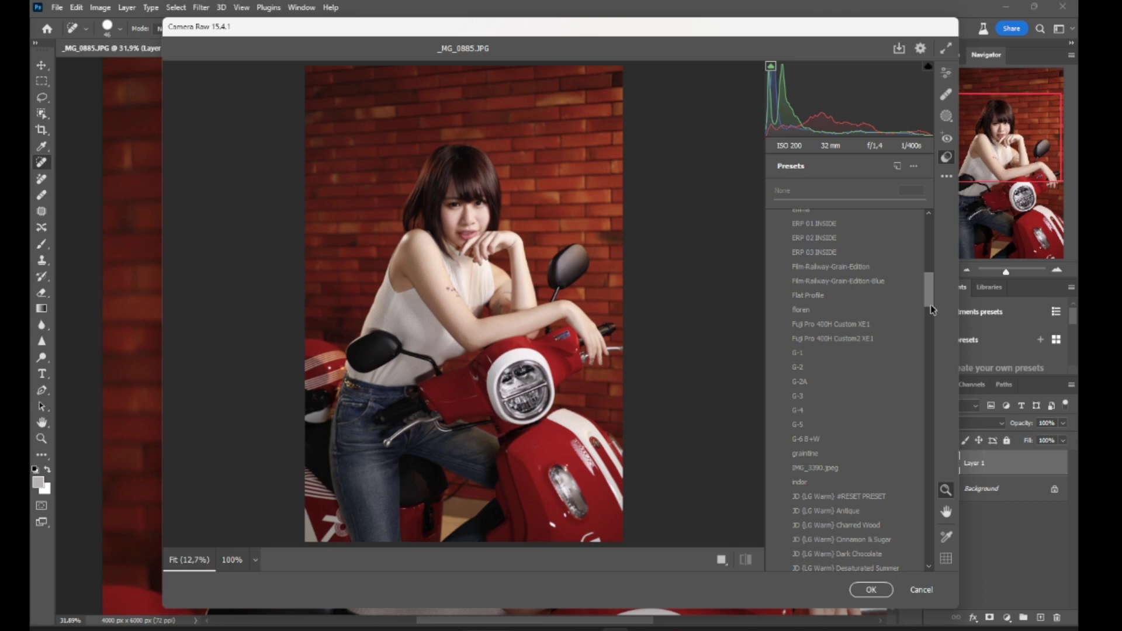
drag(931, 310, 931, 389)
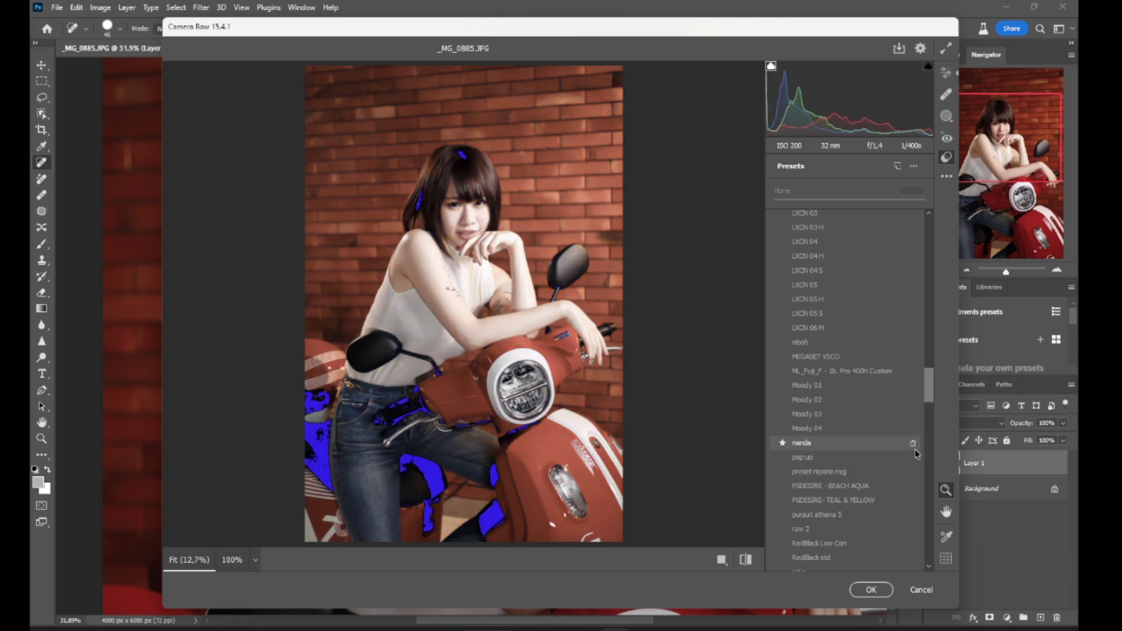
drag(929, 384, 931, 394)
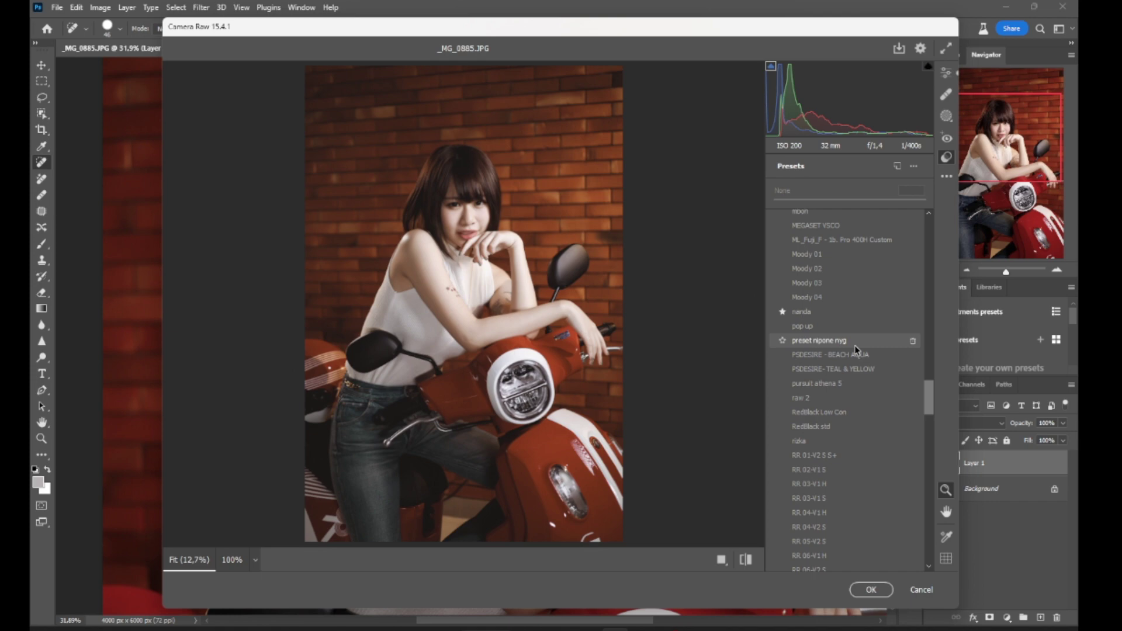
drag(929, 403, 933, 439)
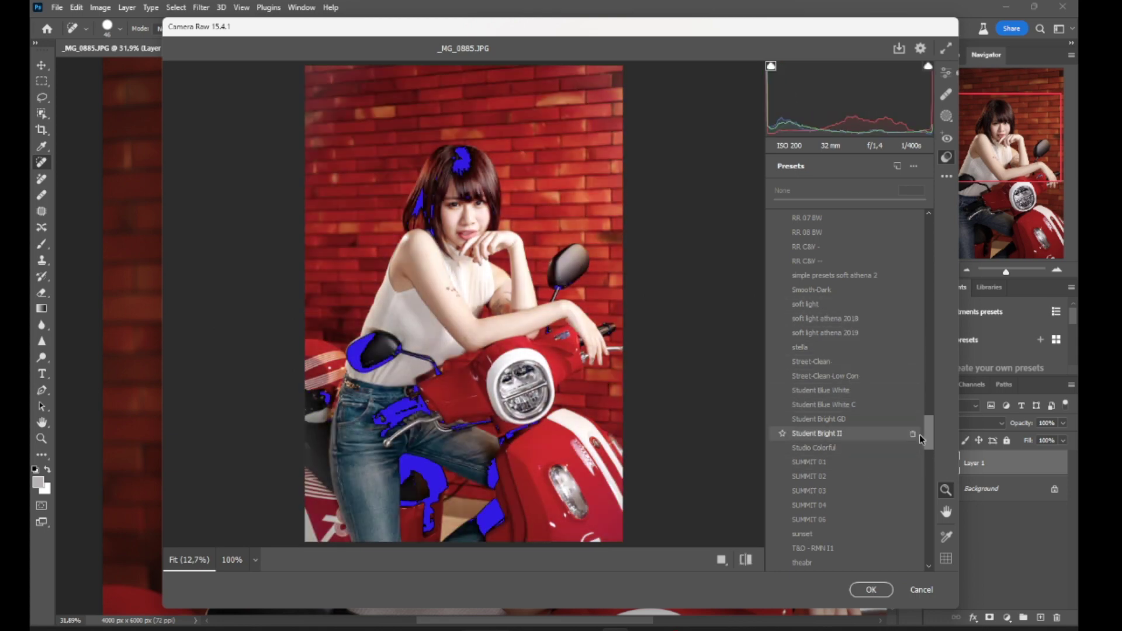
scroll(930, 453, down, 4)
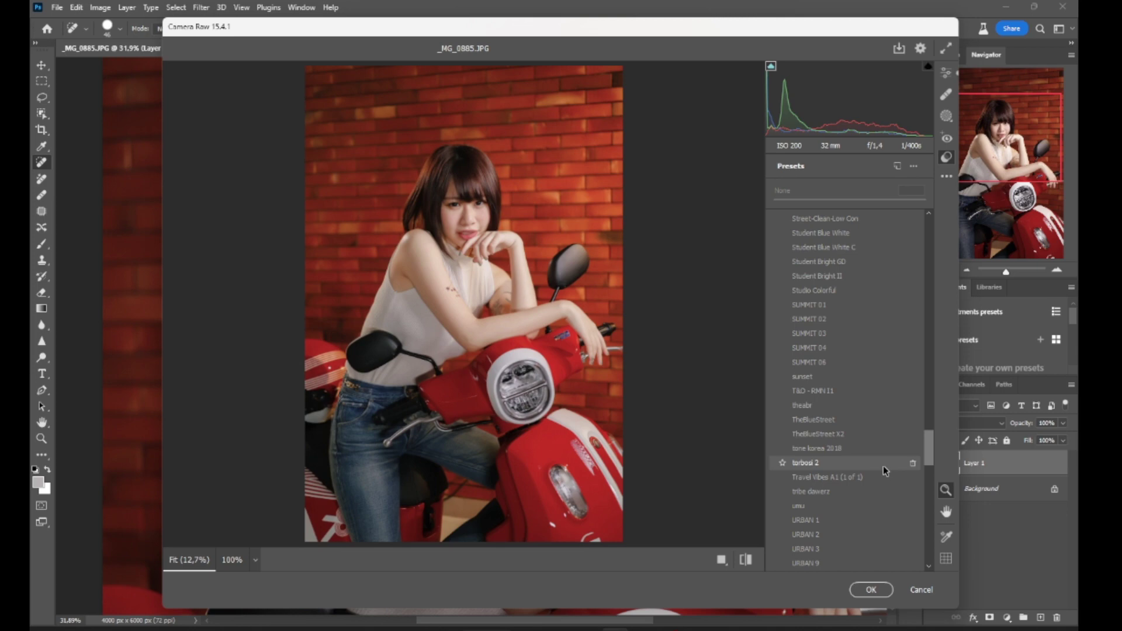
Load the torboshi.xmp settings file and apply the Camera Raw color grade to the duplicated layer.
click(947, 176)
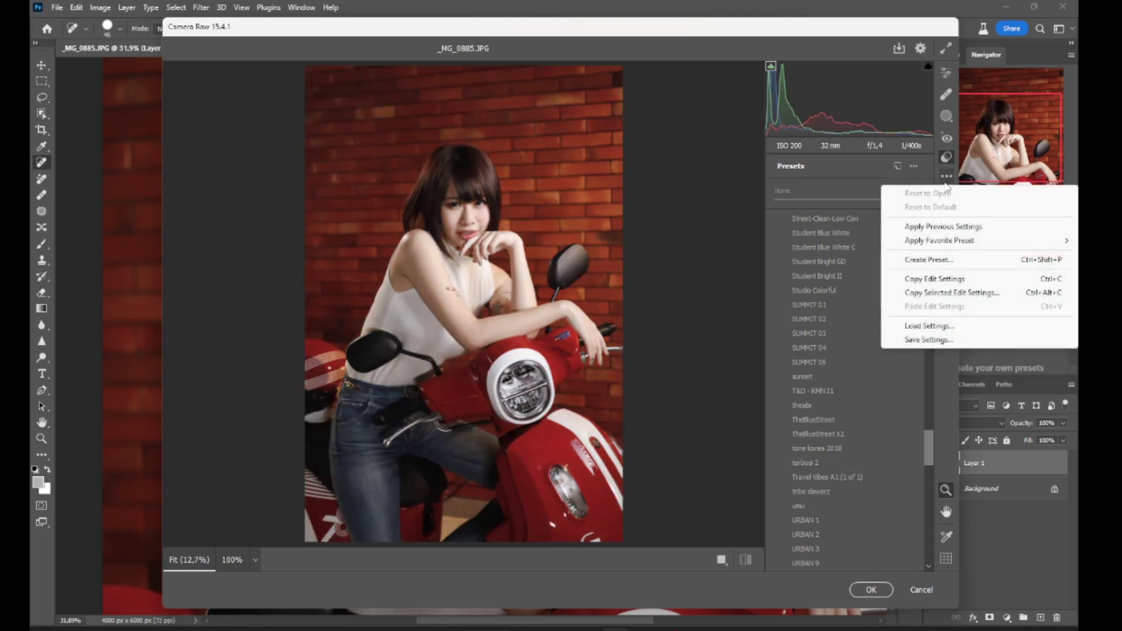
click(931, 326)
text(t)
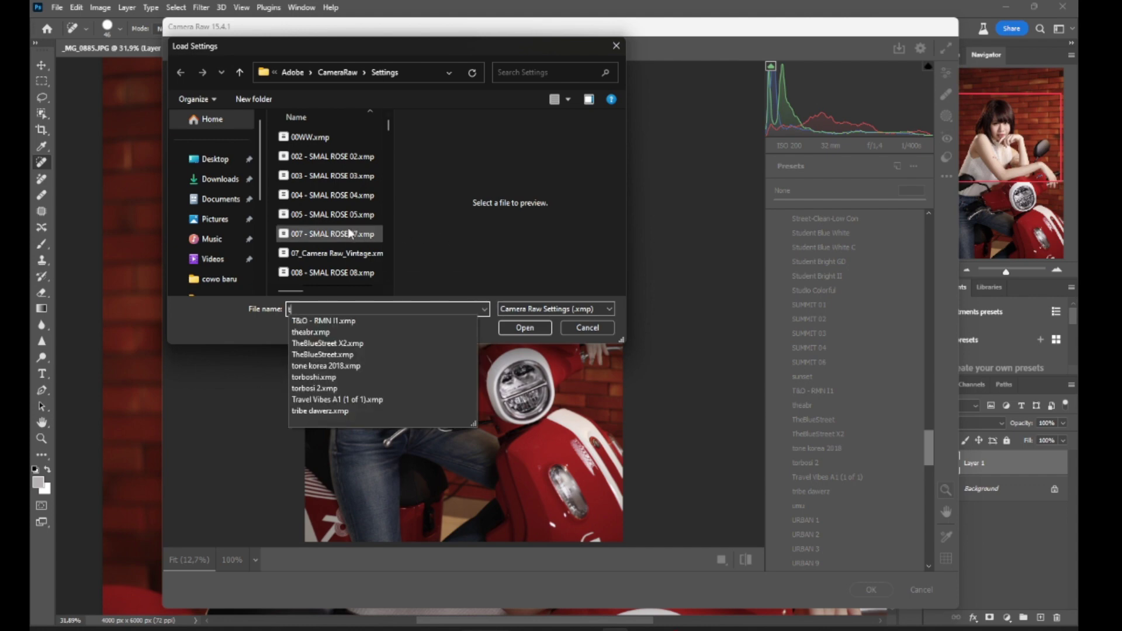
click(388, 370)
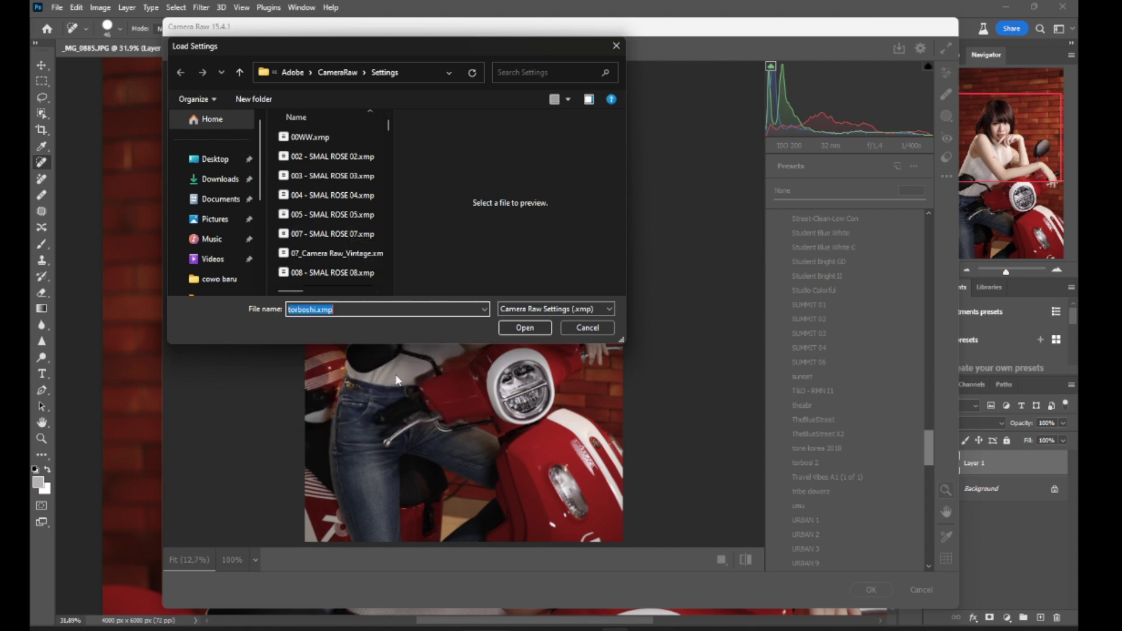
click(525, 328)
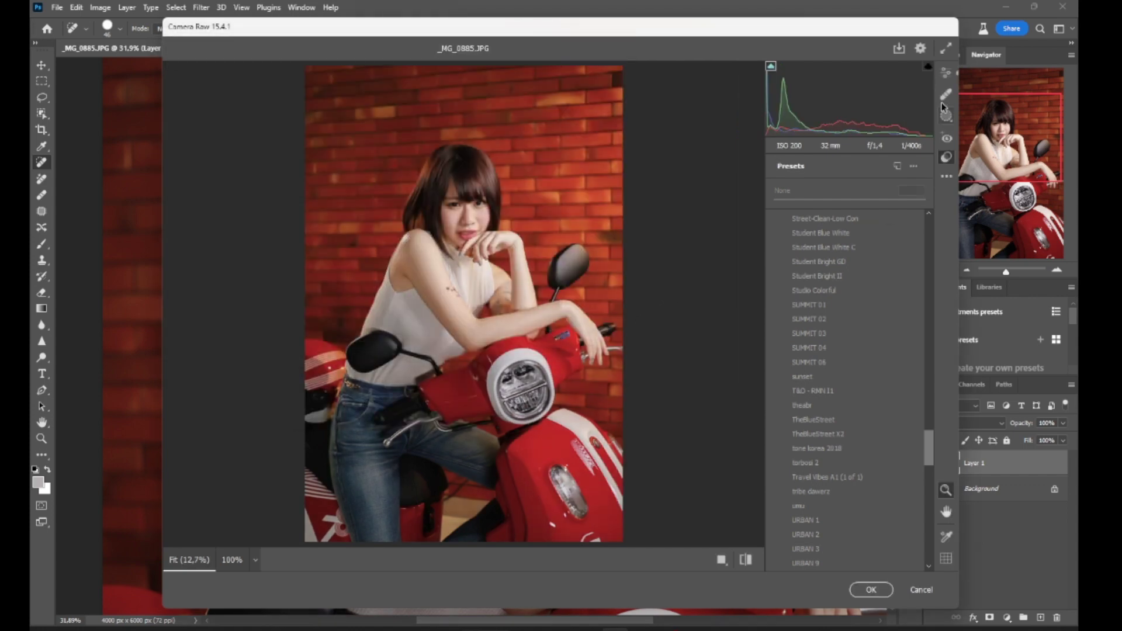
click(871, 590)
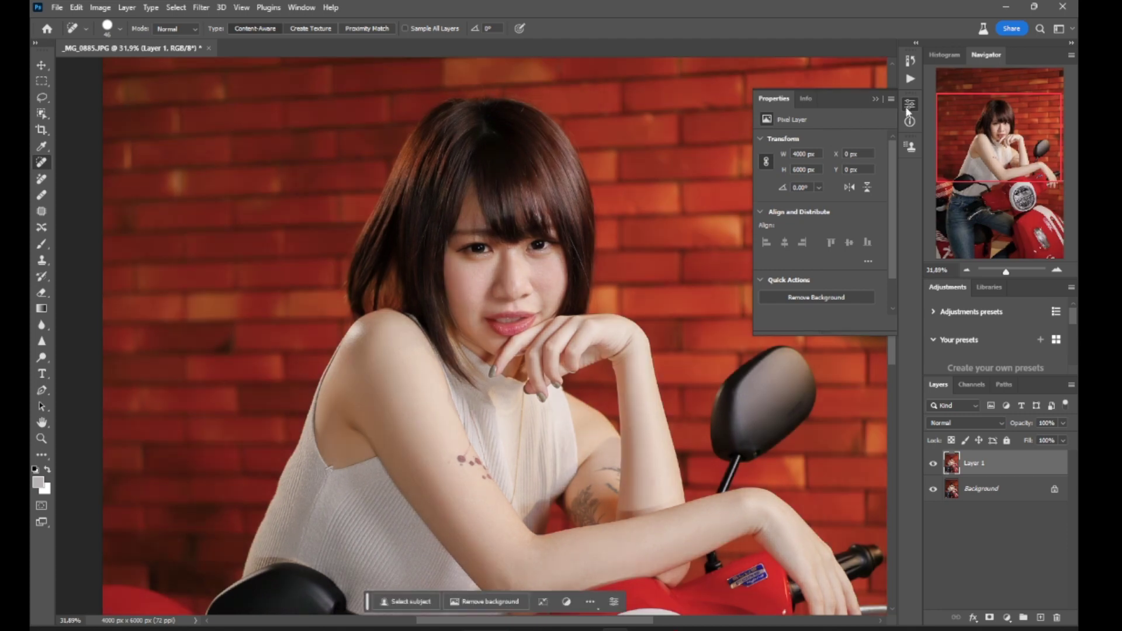
Set the graded layer's opacity to 20% and toggle its visibility to compare before and after.
click(910, 147)
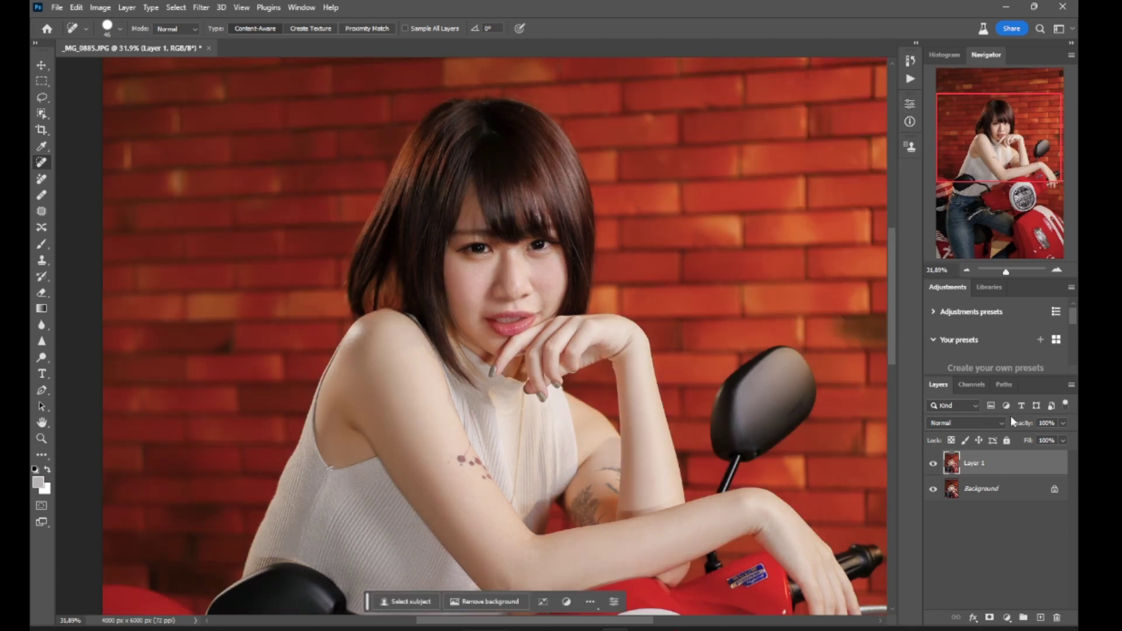
click(1062, 423)
drag(1038, 438, 1030, 440)
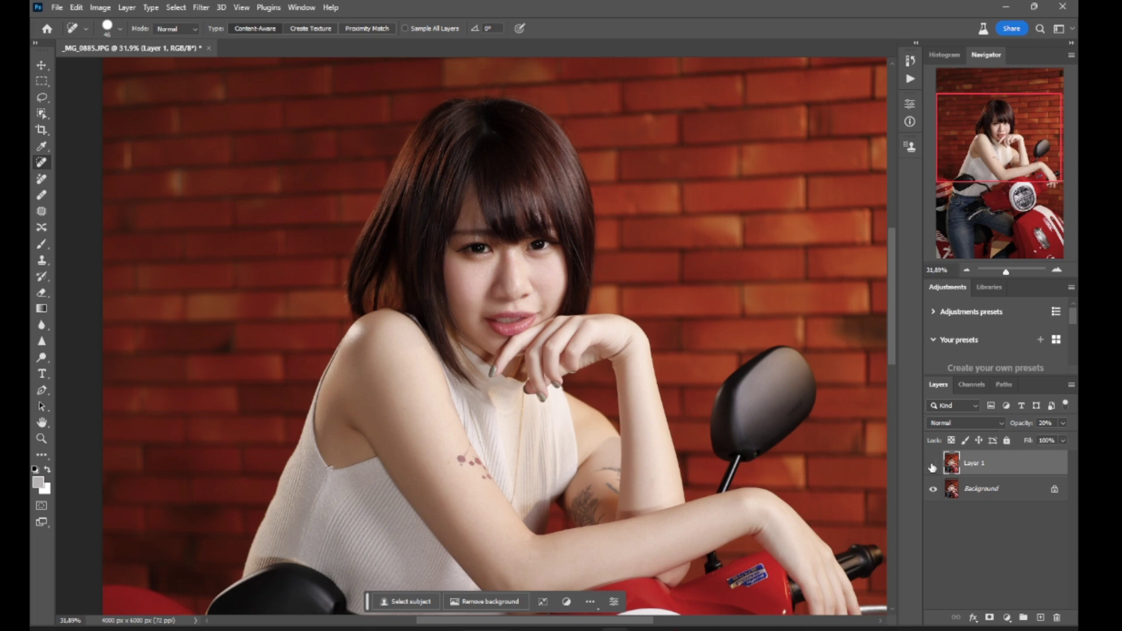
key(ctrl+0)
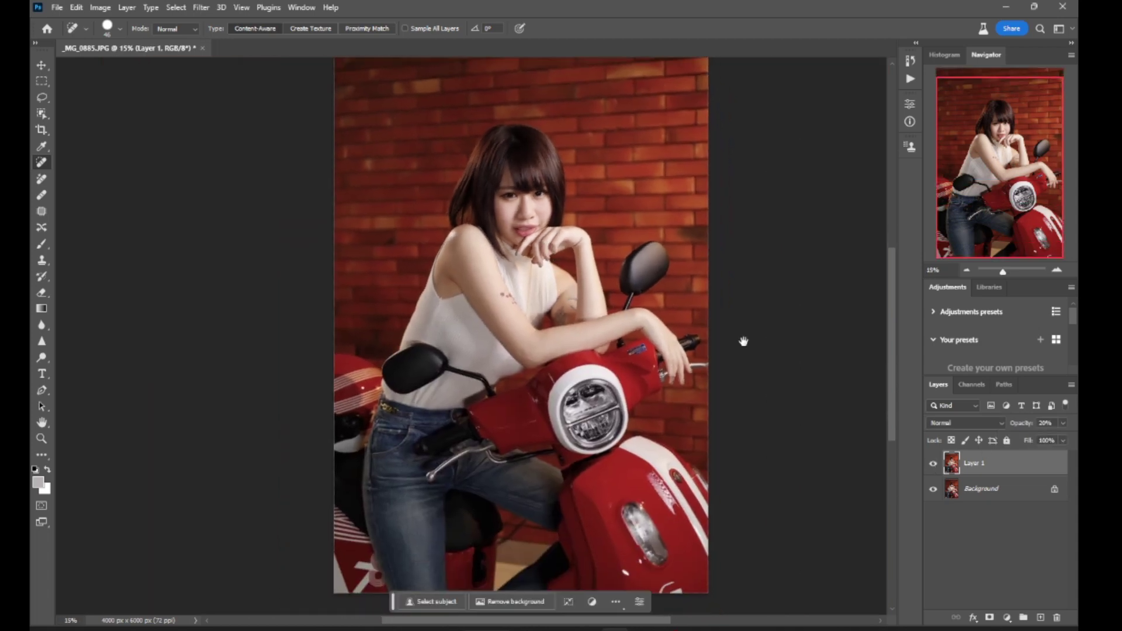
click(931, 463)
click(932, 463)
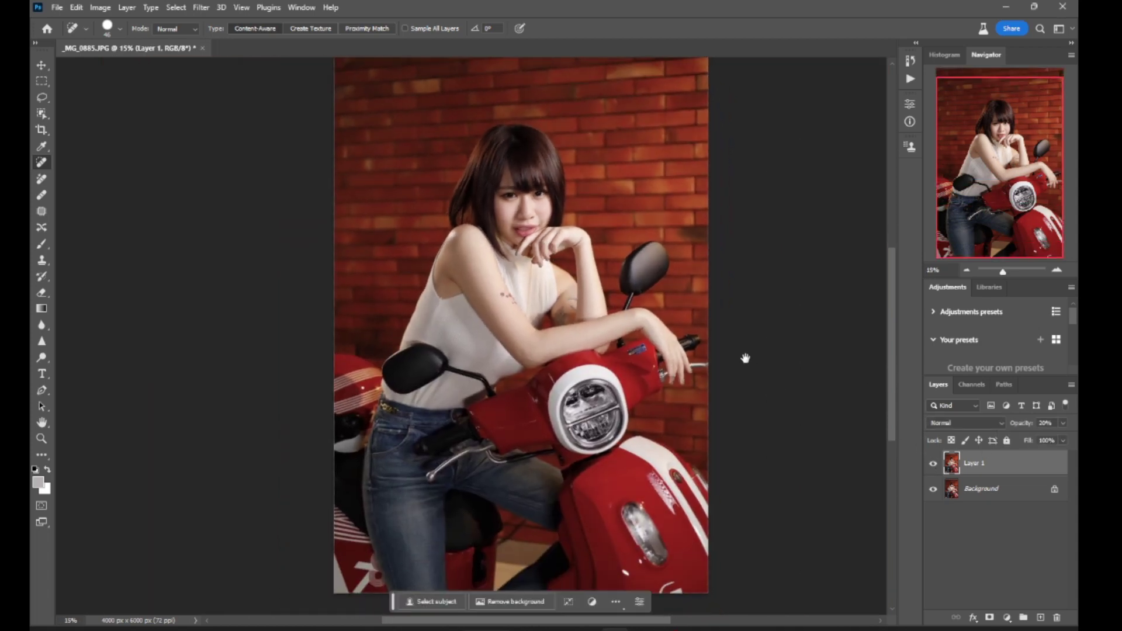
Merge the graded layer into the Background layer.
right_click(1013, 488)
key(Escape)
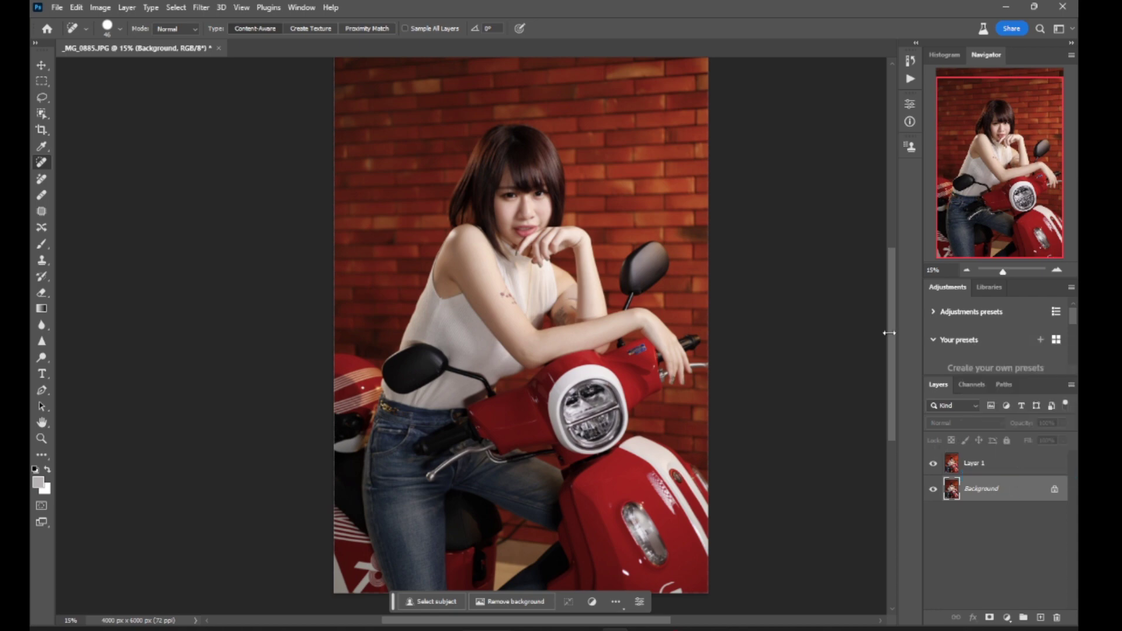
scroll(488, 180, up, 10)
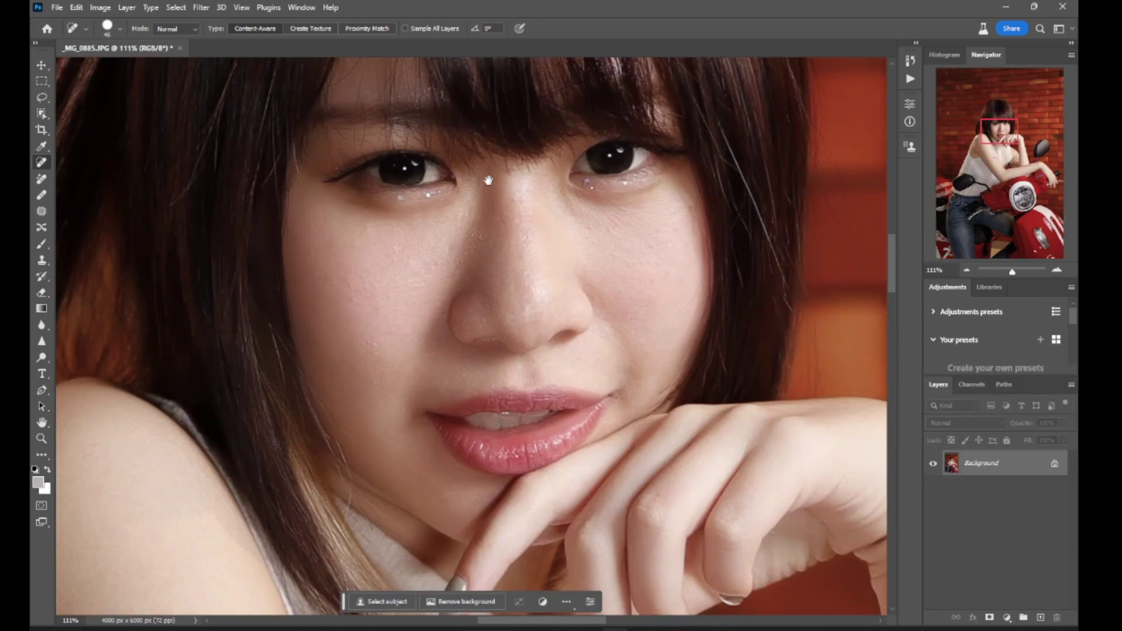
Run the Warna Dasar action from the Rvs Photography set on the portrait.
drag(530, 172, 504, 179)
scroll(527, 246, up, 3)
scroll(527, 246, down, 3)
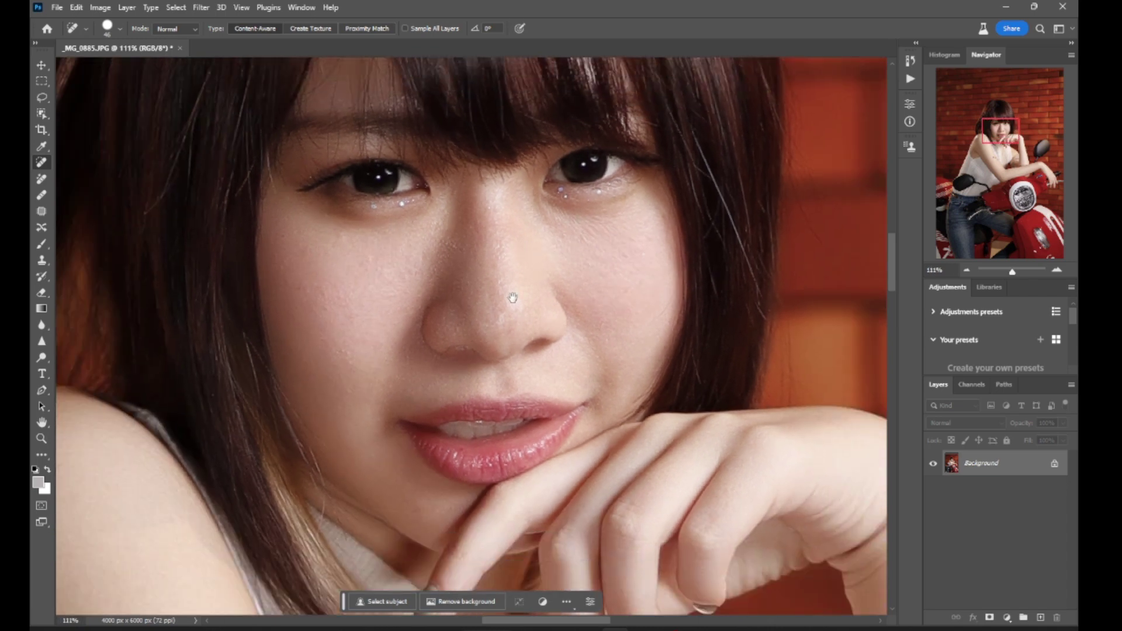
scroll(581, 272, down, 8)
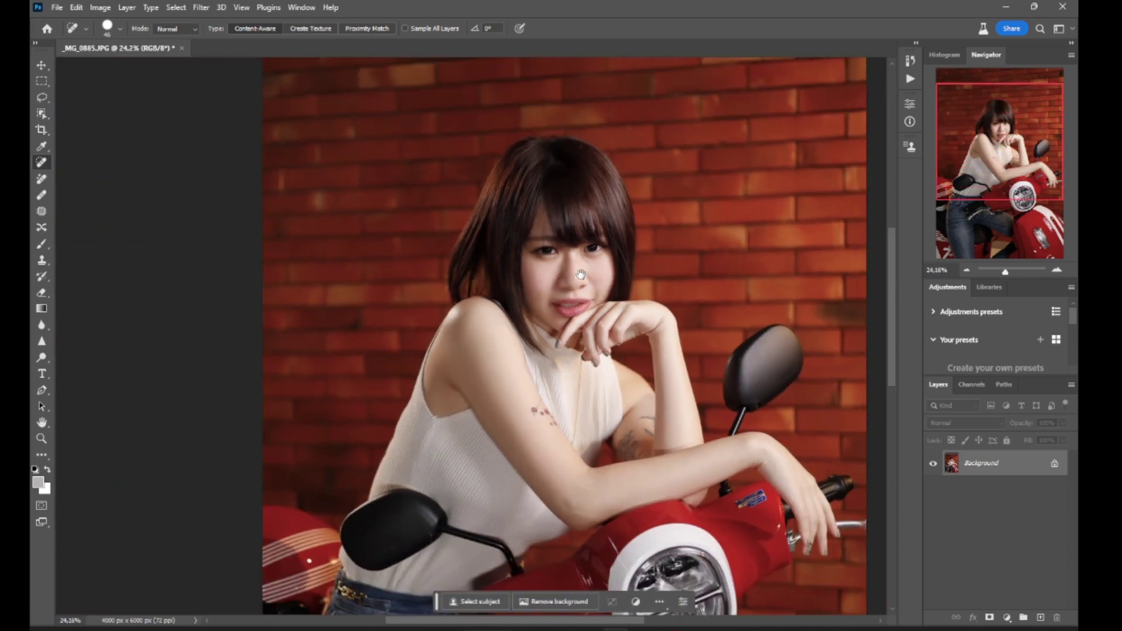
click(909, 78)
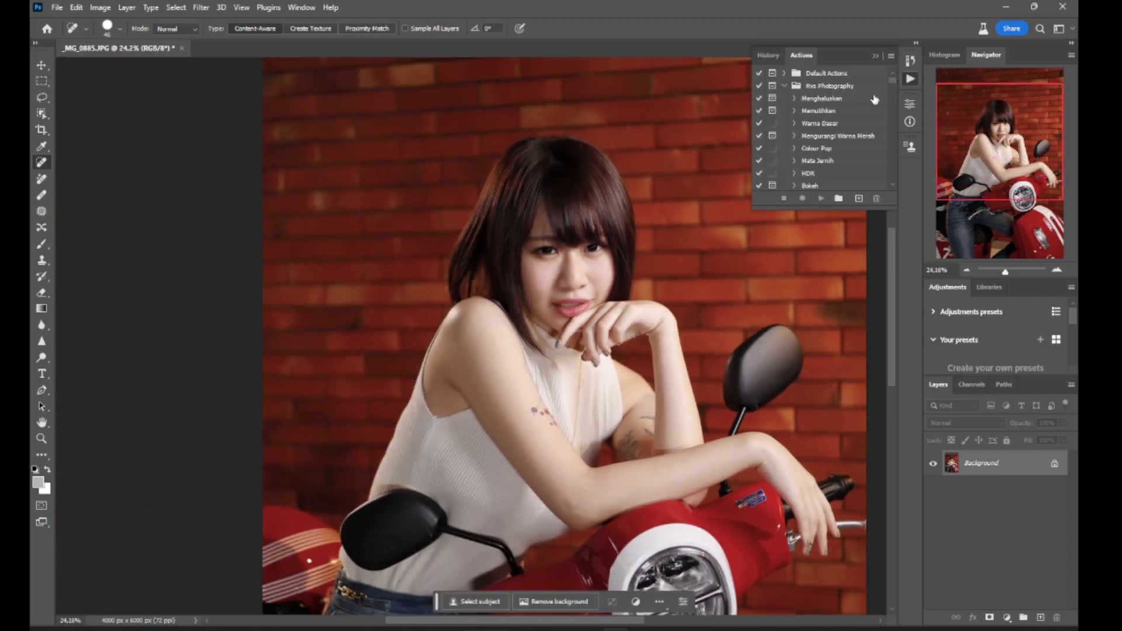
click(839, 121)
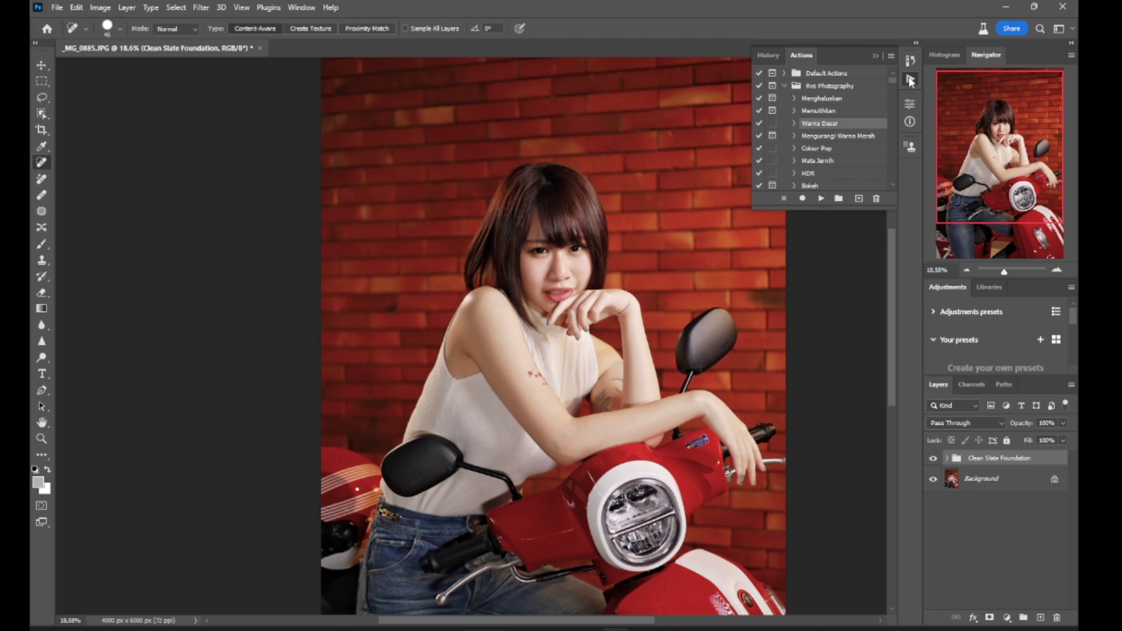
click(910, 80)
Lower the Clean Slate Foundation group's opacity to about 39% and toggle its visibility to compare before and after.
click(932, 461)
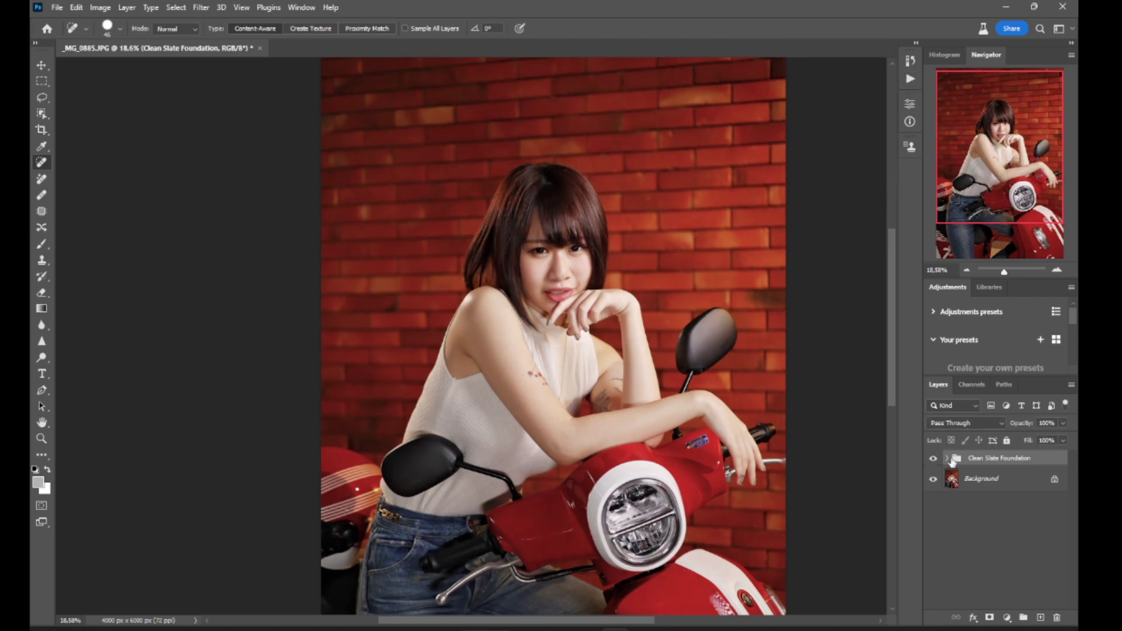
scroll(490, 354, up, 4)
drag(613, 387, 487, 329)
scroll(488, 329, down, 2)
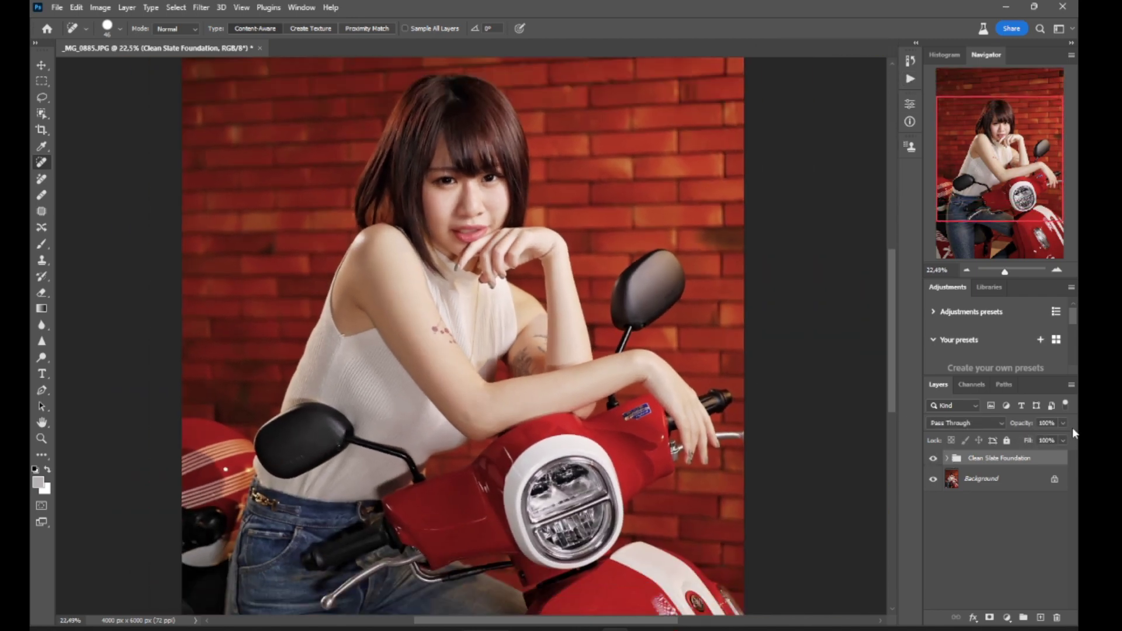
click(1063, 440)
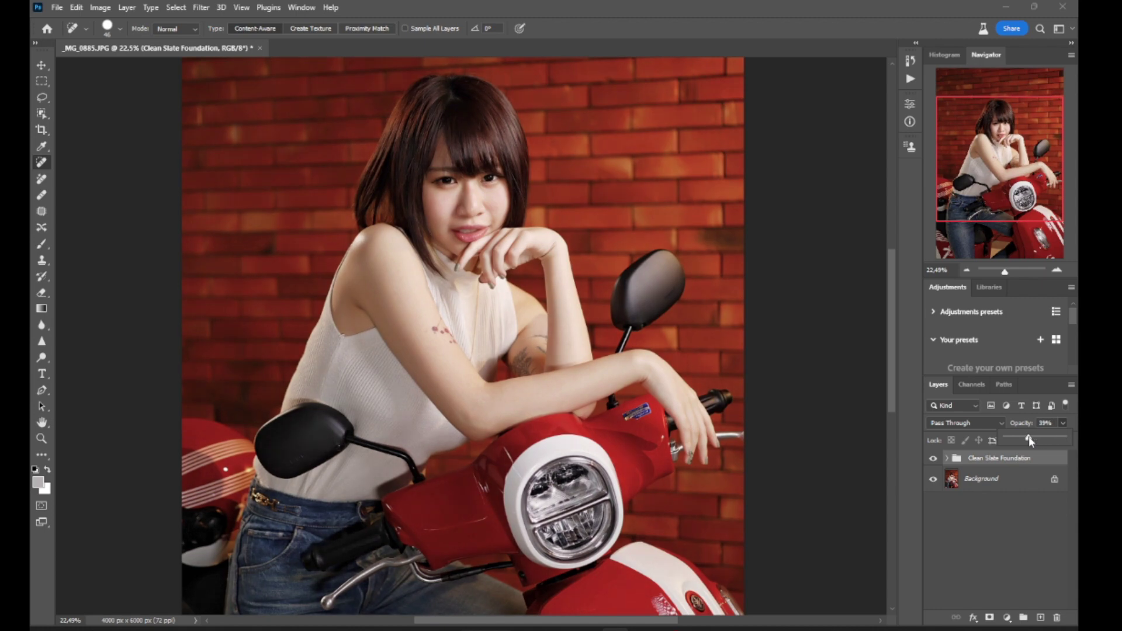
click(932, 460)
scroll(701, 360, down, 6)
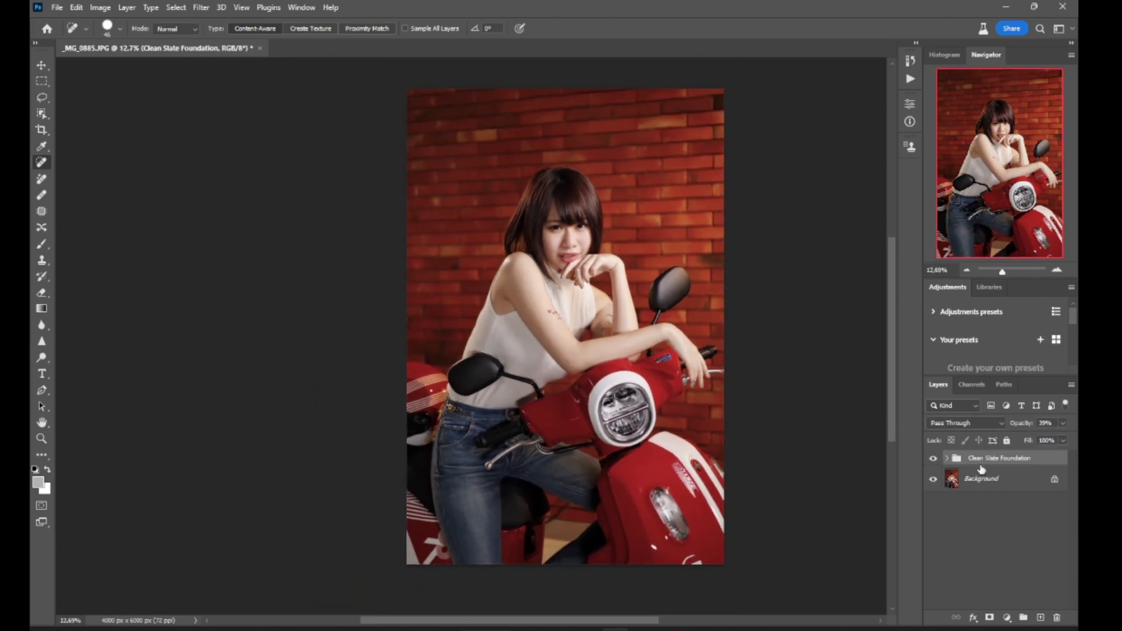
click(1063, 423)
click(931, 468)
Flatten the image so the Clean Slate Foundation group merges into the Background.
right_click(995, 484)
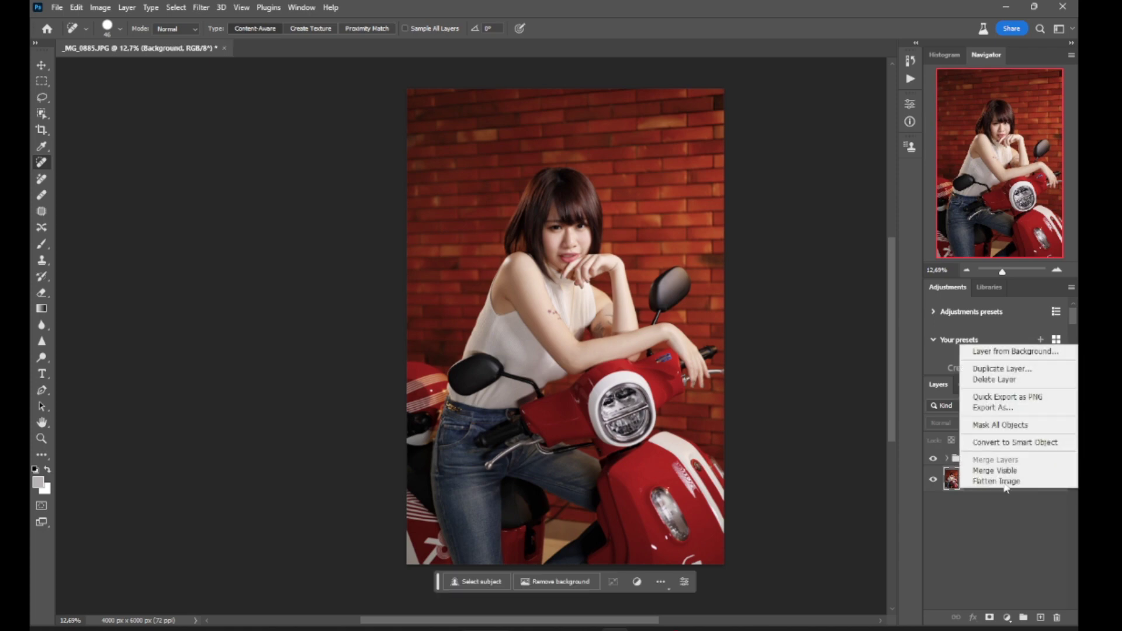
click(1004, 481)
click(496, 238)
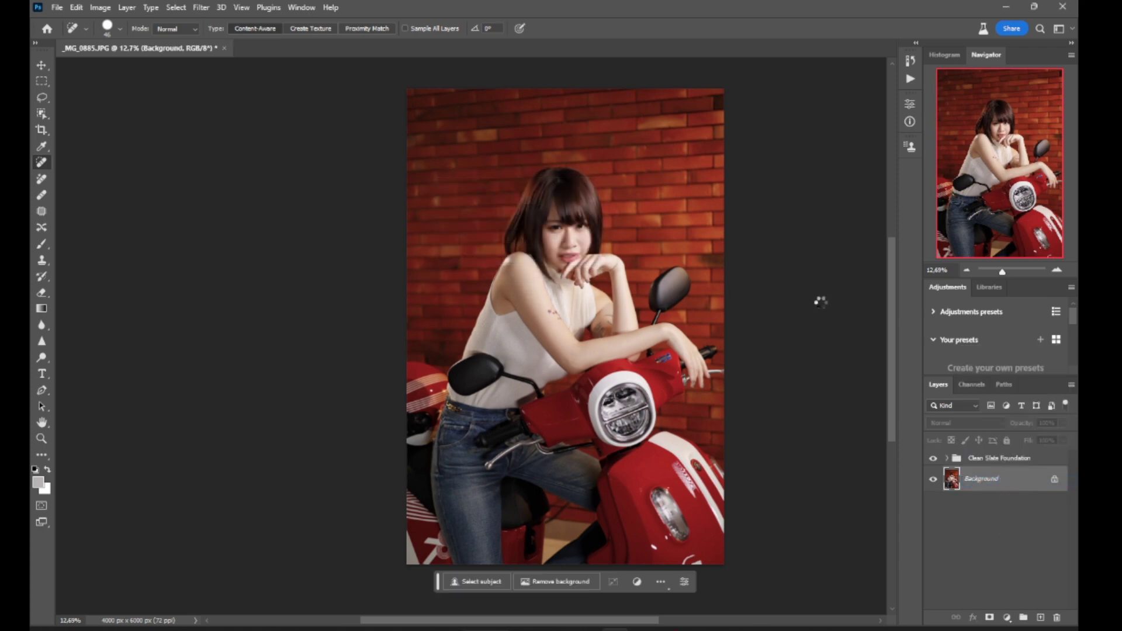
Run the Mata Jernih action to add the masked PTM Quick Sparkle eye-enhancement group.
click(907, 82)
click(836, 160)
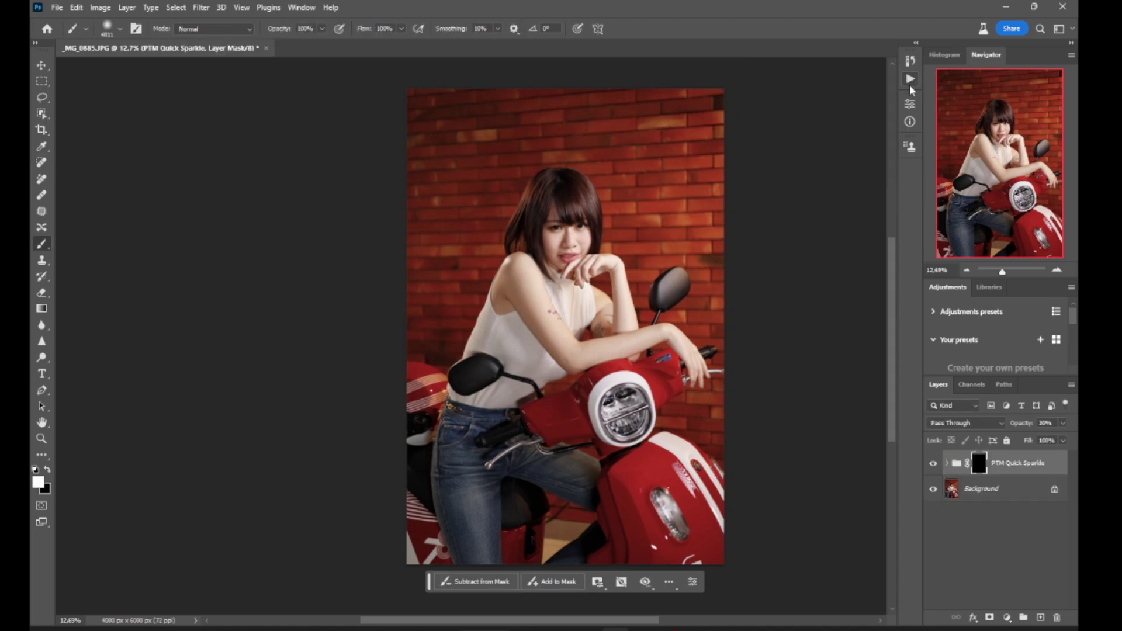
Shrink the brush to fit the eyes and paint white over both eyes on the PTM Quick Sparkle mask.
scroll(586, 275, up, 6)
drag(555, 245, 304, 245)
drag(729, 246, 292, 240)
mouse_move(546, 240)
mouse_down()
mouse_move(456, 248)
mouse_move(577, 324)
mouse_up()
scroll(504, 246, up, 4)
scroll(578, 323, up, 4)
mouse_move(643, 363)
mouse_down()
mouse_move(613, 355)
mouse_move(615, 336)
mouse_move(601, 339)
mouse_up()
scroll(615, 355, up, 4)
scroll(614, 337, up, 2)
scroll(602, 339, down, 2)
drag(680, 339, 396, 336)
scroll(564, 321, up, 2)
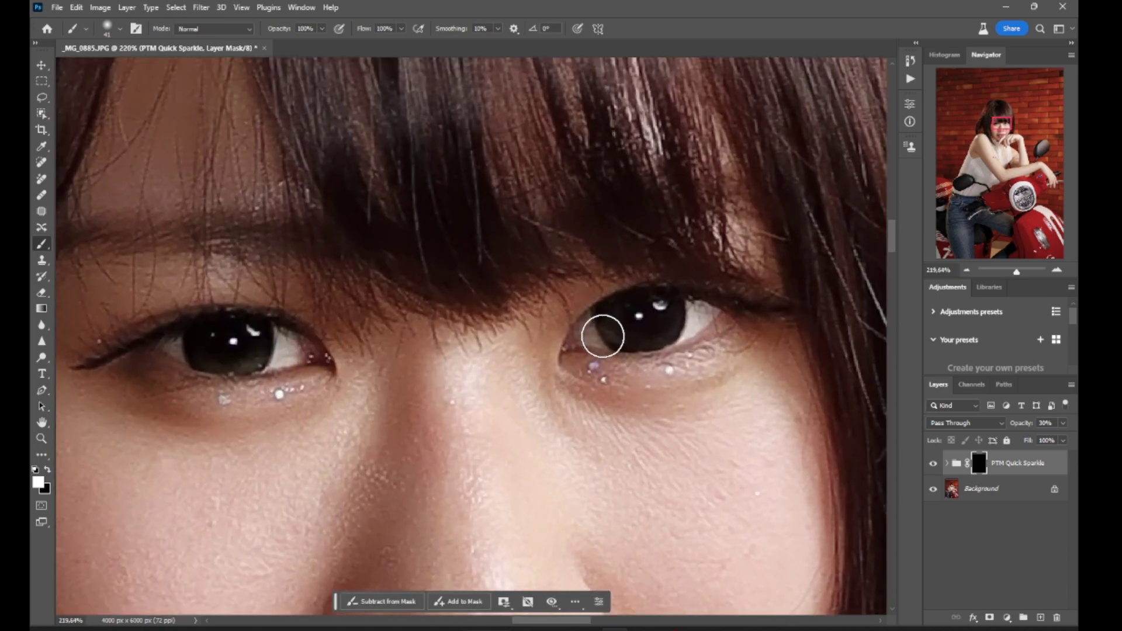
scroll(629, 321, down, 5)
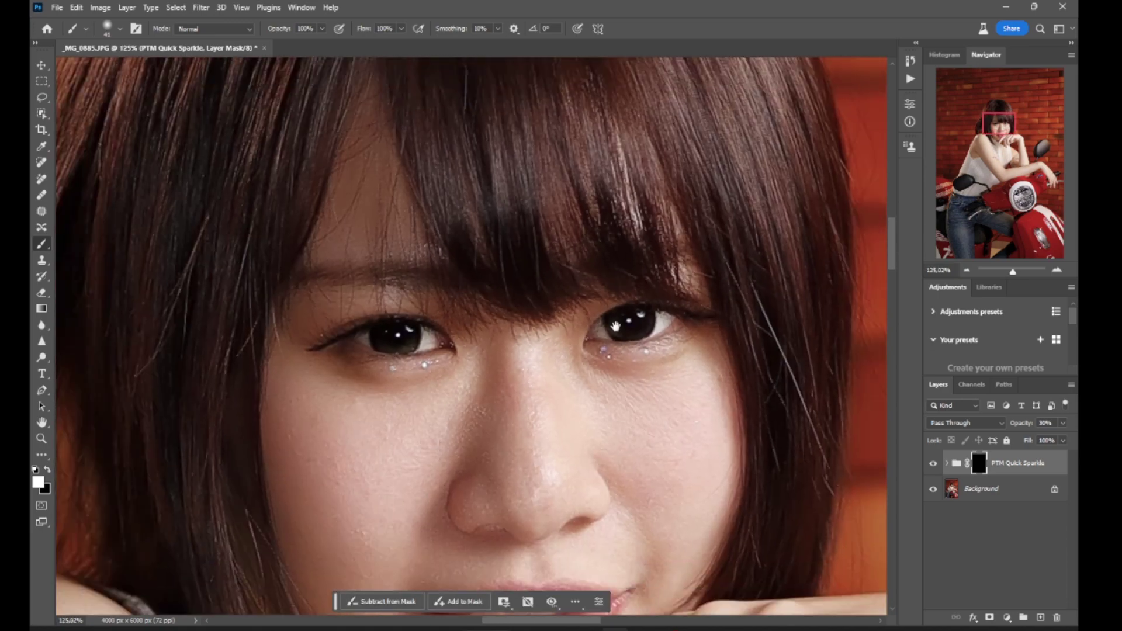
drag(650, 384, 669, 325)
Set the PTM Quick Sparkle group's opacity to 68% and toggle its visibility to compare the eyes.
click(1063, 424)
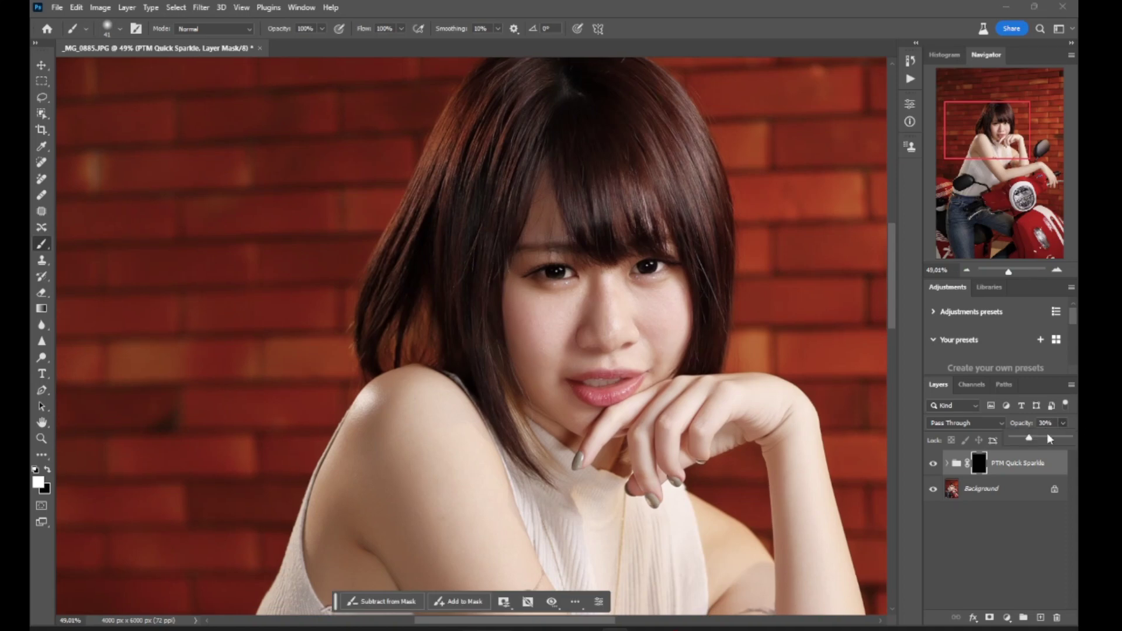
scroll(769, 350, down, 4)
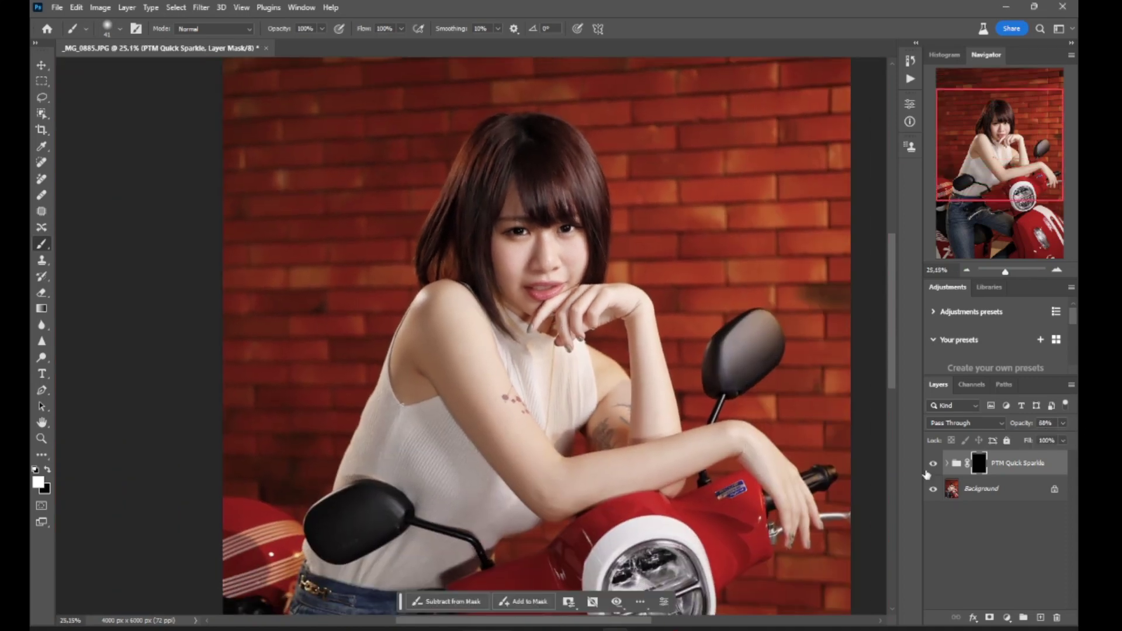
click(933, 464)
scroll(526, 198, down, 3)
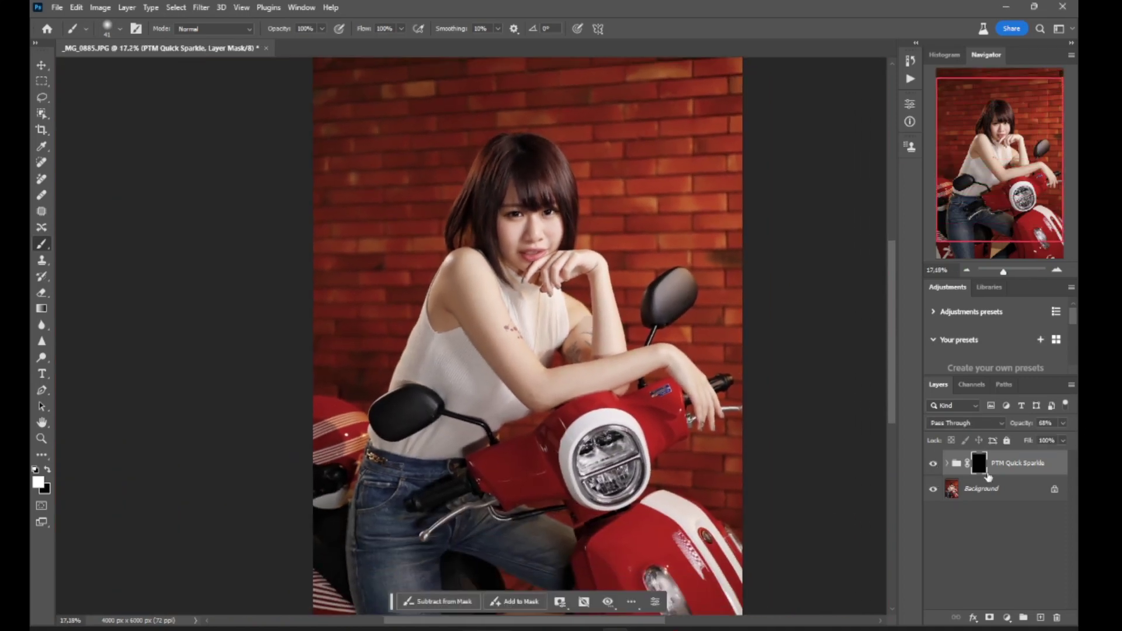
Flatten the image so the PTM Quick Sparkle group merges into the Background.
click(990, 492)
right_click(990, 492)
click(986, 481)
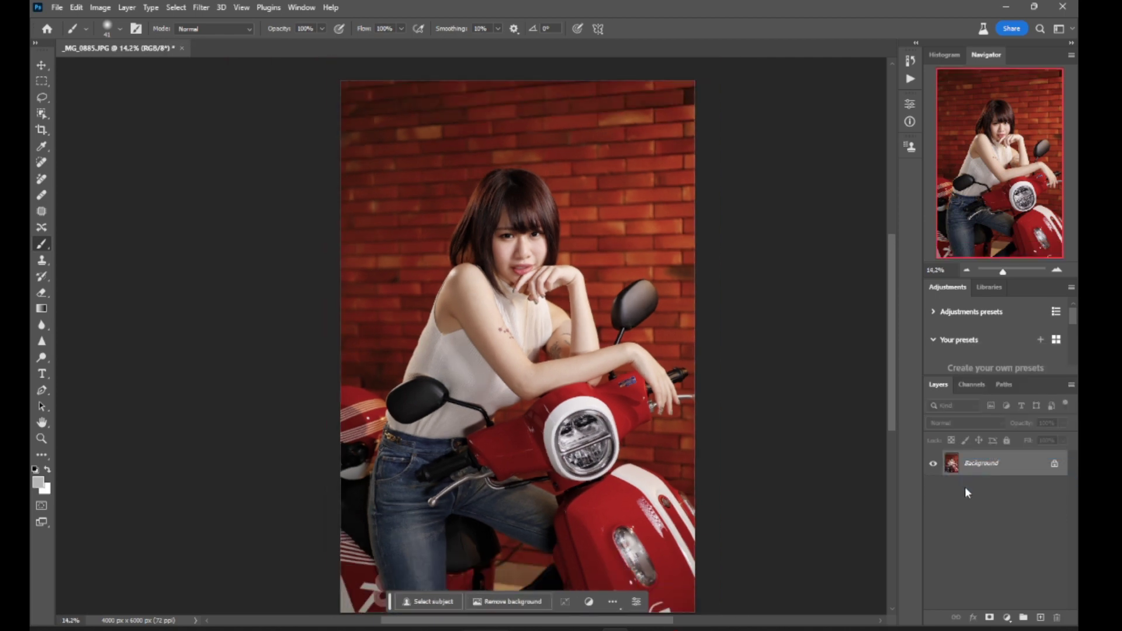
Add a new layer, sample orange from the brick wall and paint a large soft glow over the scooter's headlight.
click(1040, 617)
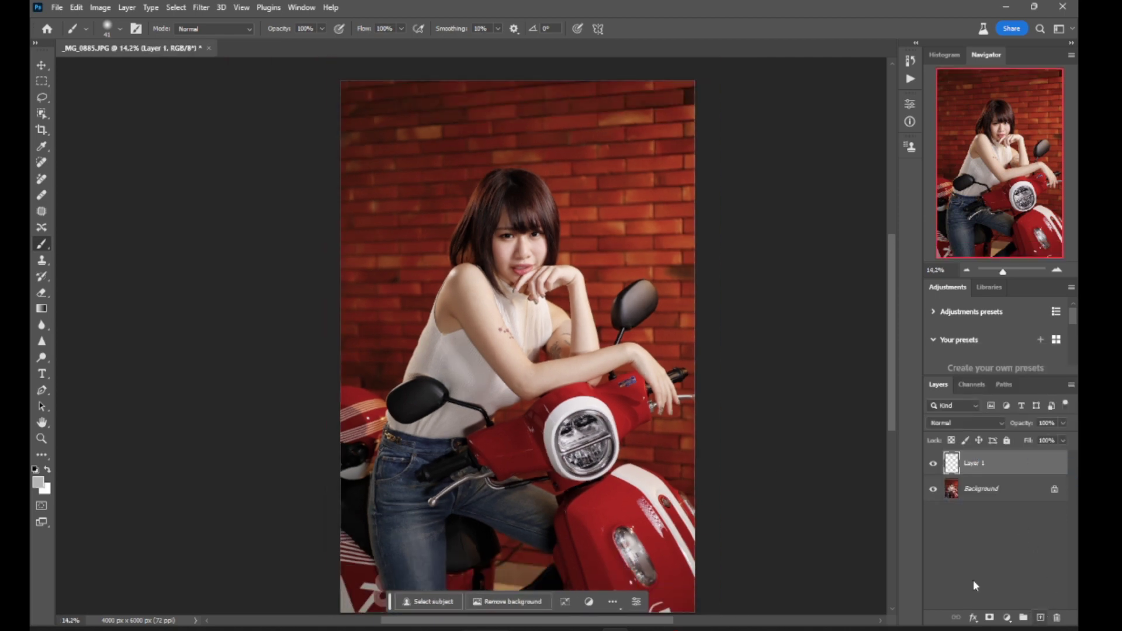
drag(543, 447, 626, 449)
drag(563, 420, 582, 391)
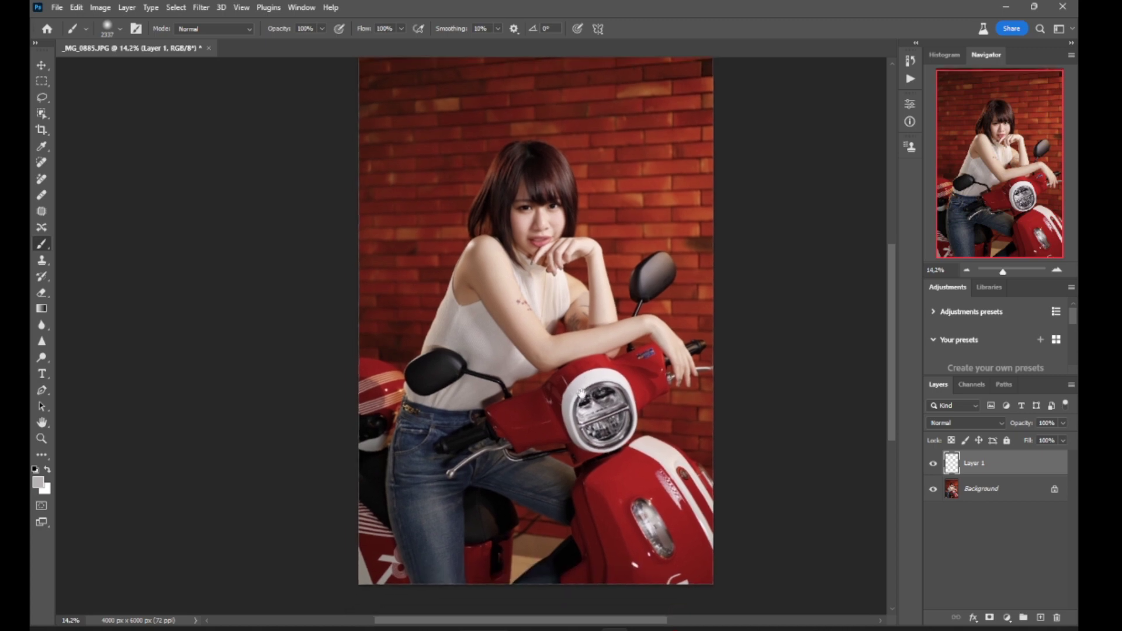
scroll(579, 216, up, 2)
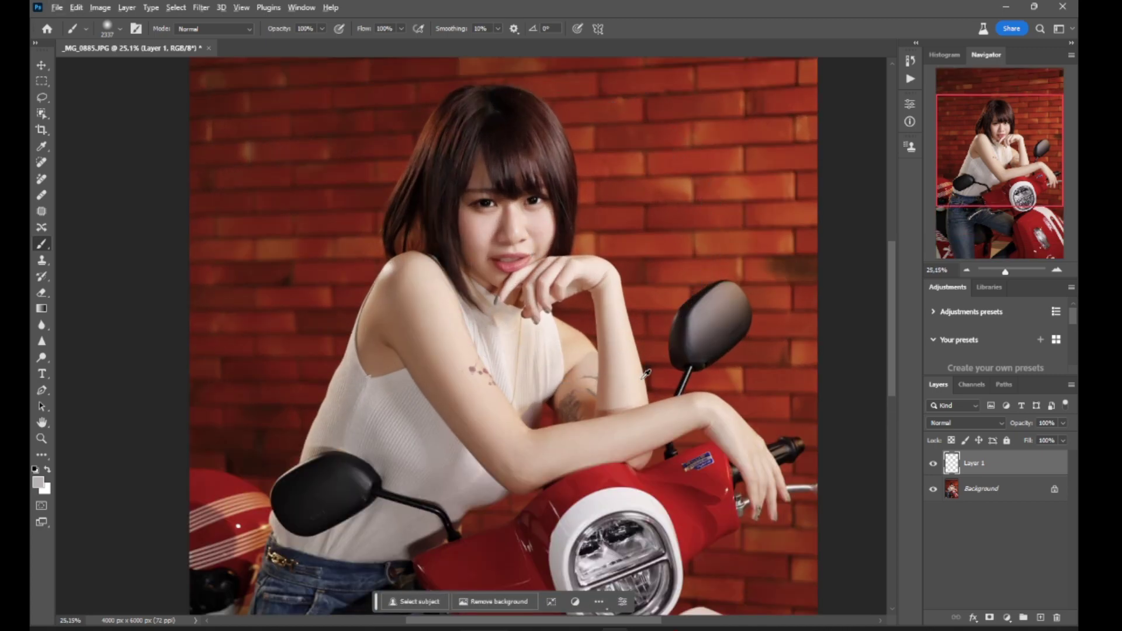
alt+click(734, 375)
scroll(730, 374, down, 2)
mouse_move(613, 516)
mouse_down()
mouse_move(584, 341)
mouse_move(627, 345)
mouse_up()
drag(620, 323, 656, 327)
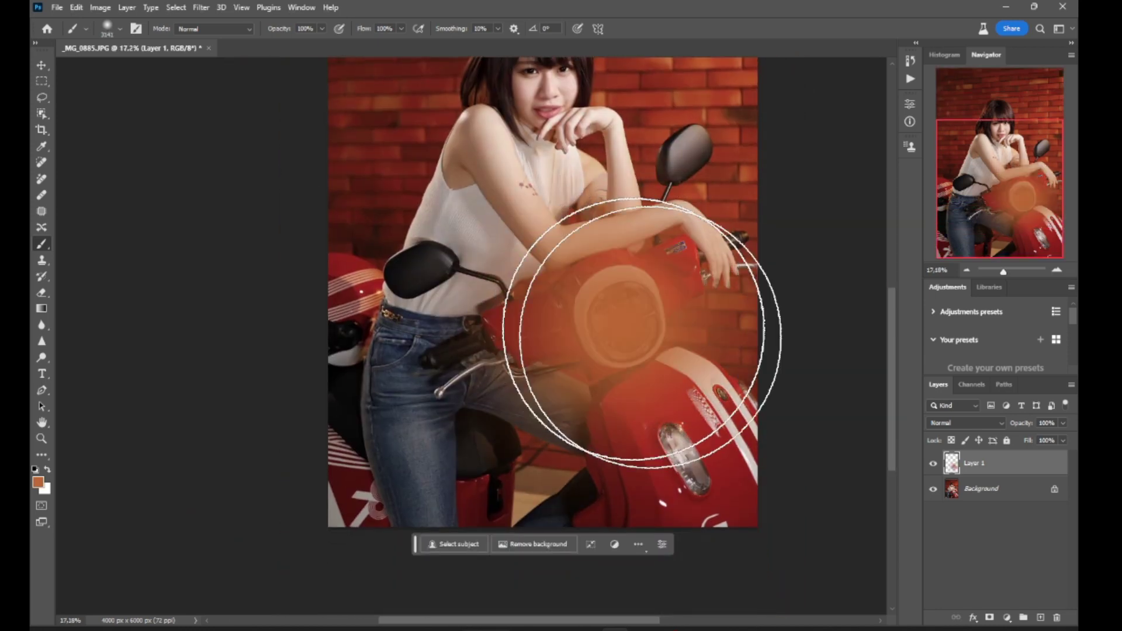
Preview blend modes such as Pin Light on the orange glow layer and delete that layer.
click(964, 422)
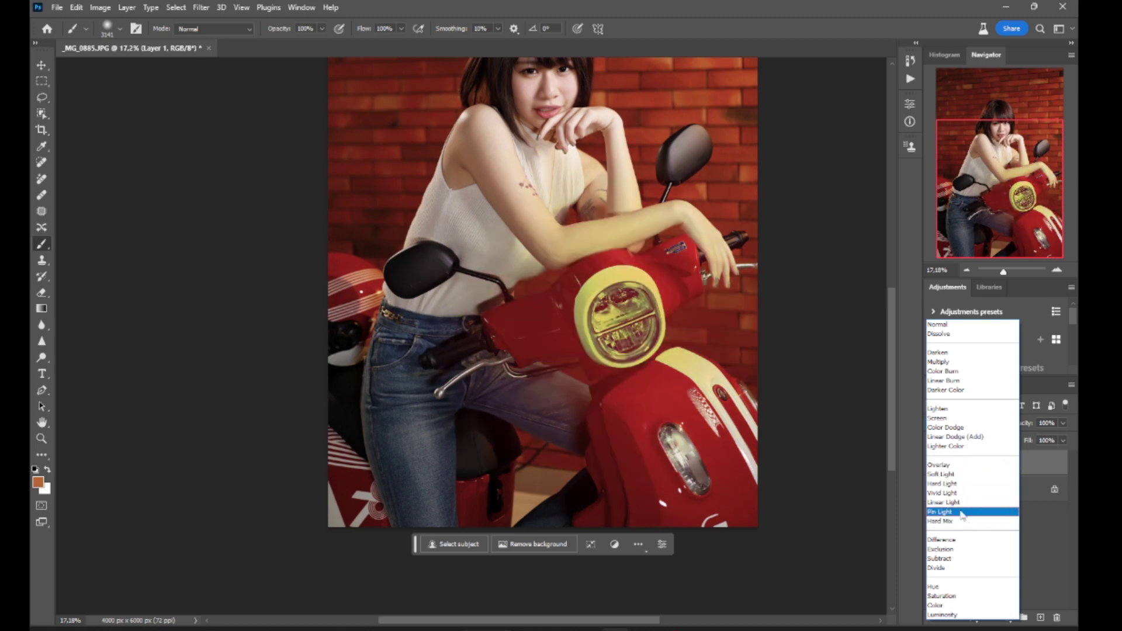
click(1026, 493)
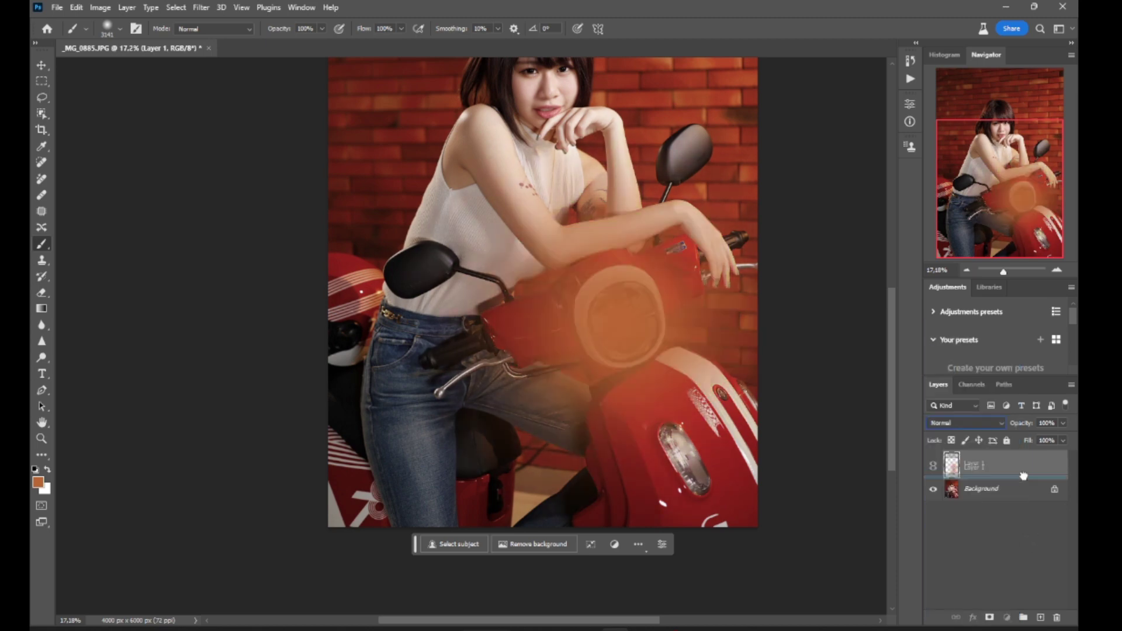
drag(1024, 471, 1056, 617)
scroll(493, 244, down, 1)
scroll(494, 244, down, 3)
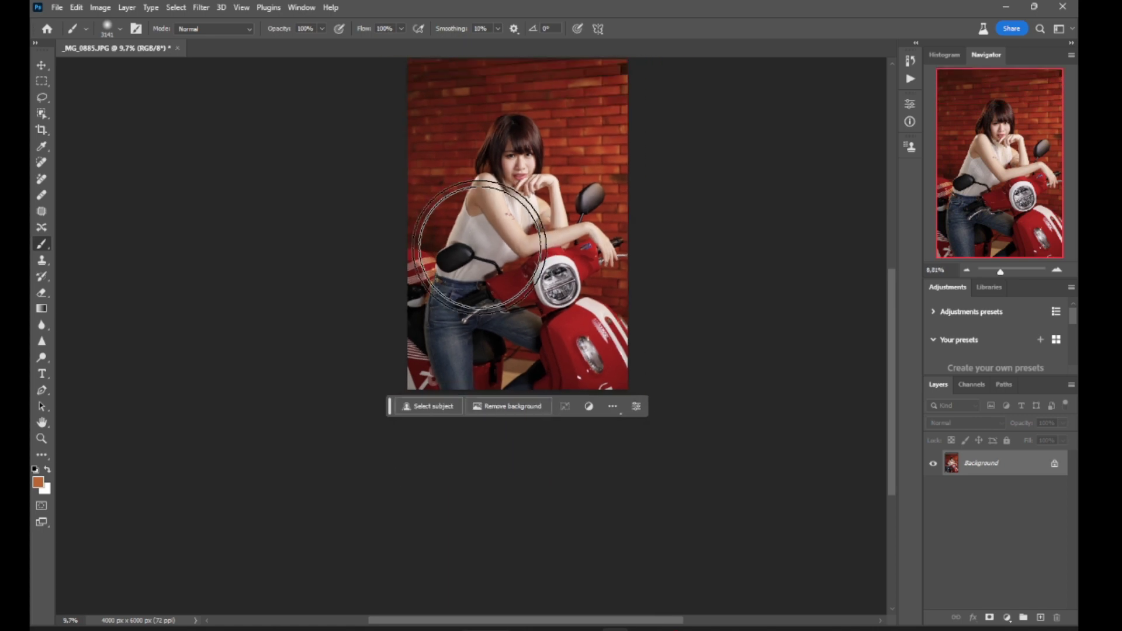
Add a Selective Color adjustment layer and raise the Black amount of the Reds slightly.
scroll(654, 369, up, 3)
scroll(653, 369, up, 2)
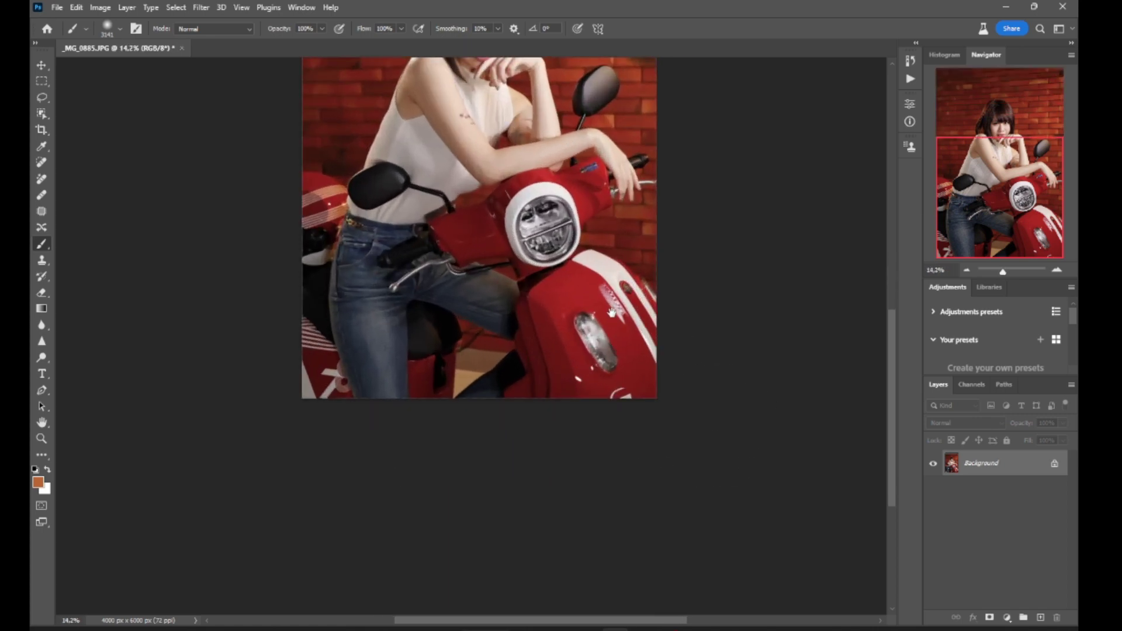
click(1009, 618)
click(1013, 610)
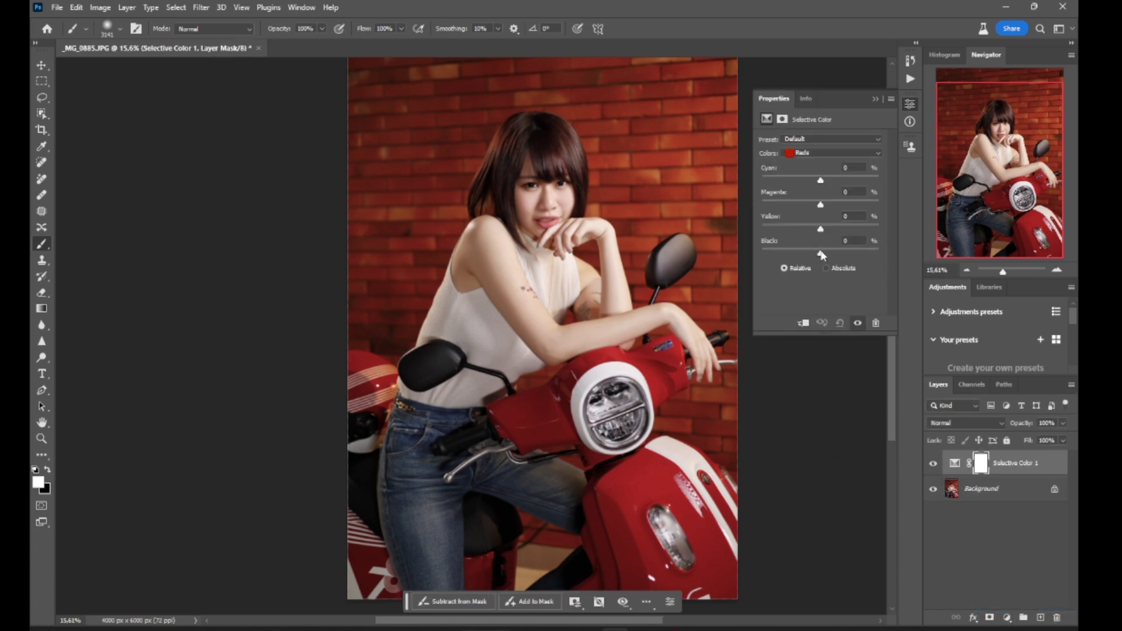
mouse_move(821, 255)
mouse_down()
mouse_move(845, 255)
mouse_move(778, 255)
mouse_move(827, 265)
mouse_up()
Lower the Black amount of the Yellows slightly in the Selective Color adjustment.
click(816, 156)
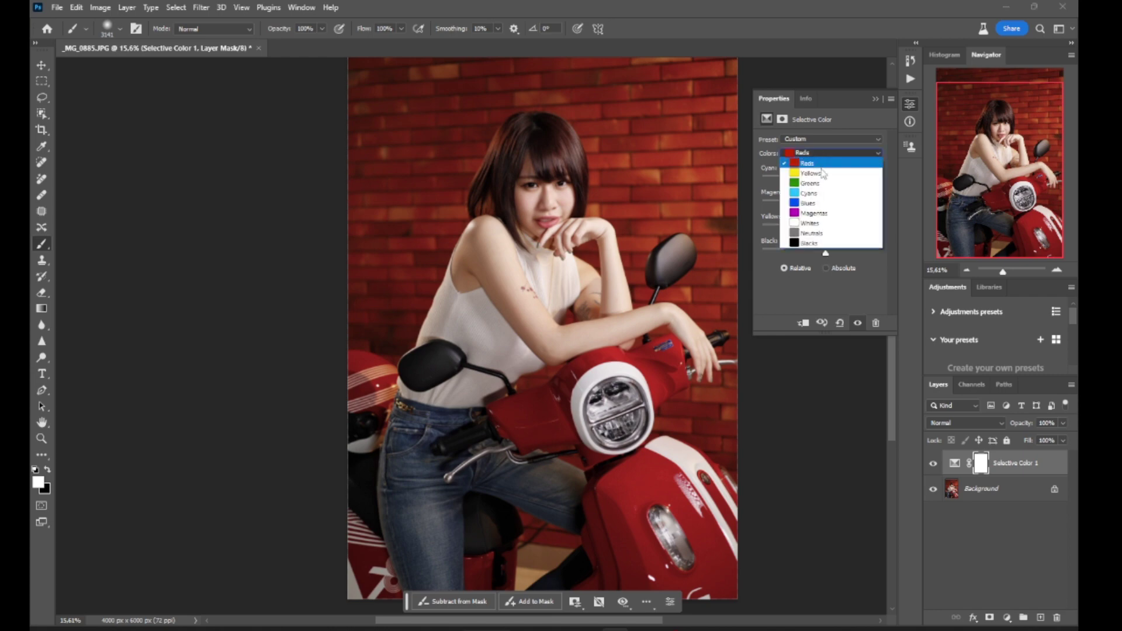
click(810, 169)
mouse_move(821, 255)
mouse_down()
mouse_move(842, 253)
mouse_move(743, 262)
mouse_move(810, 264)
mouse_up()
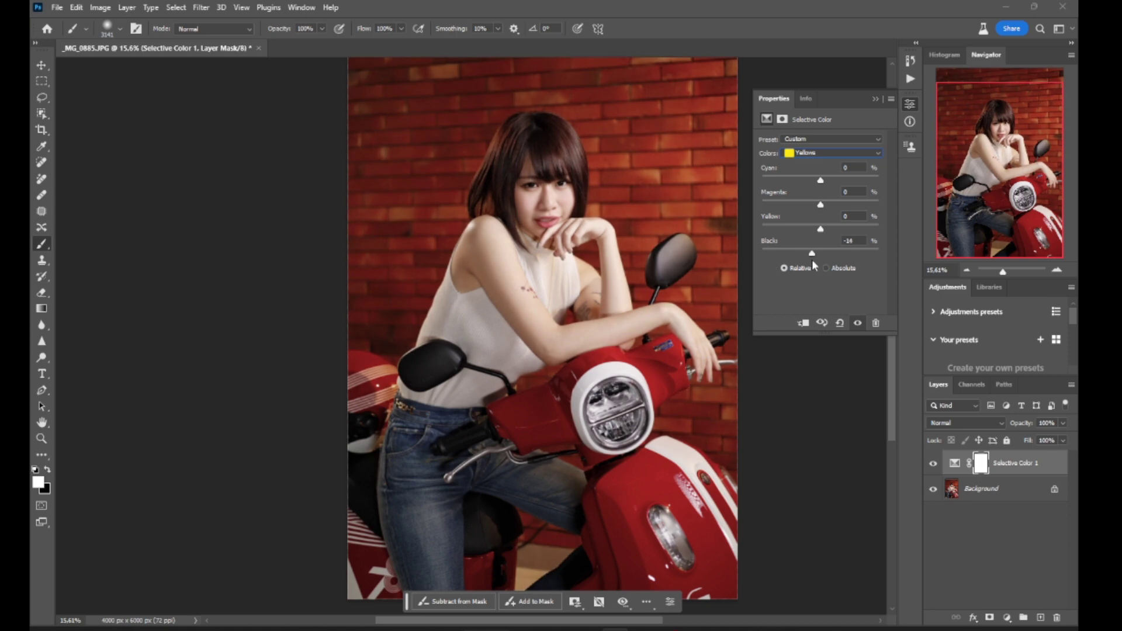
Try shifting the Yellow and Black amounts of the Whites in the Selective Color adjustment.
click(824, 153)
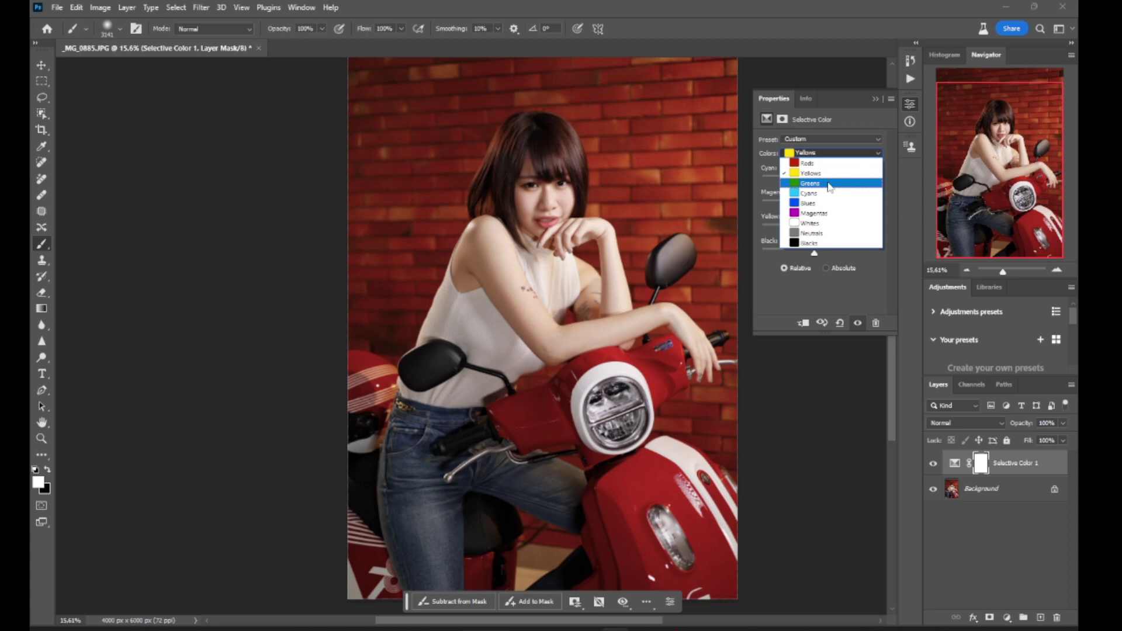
click(831, 225)
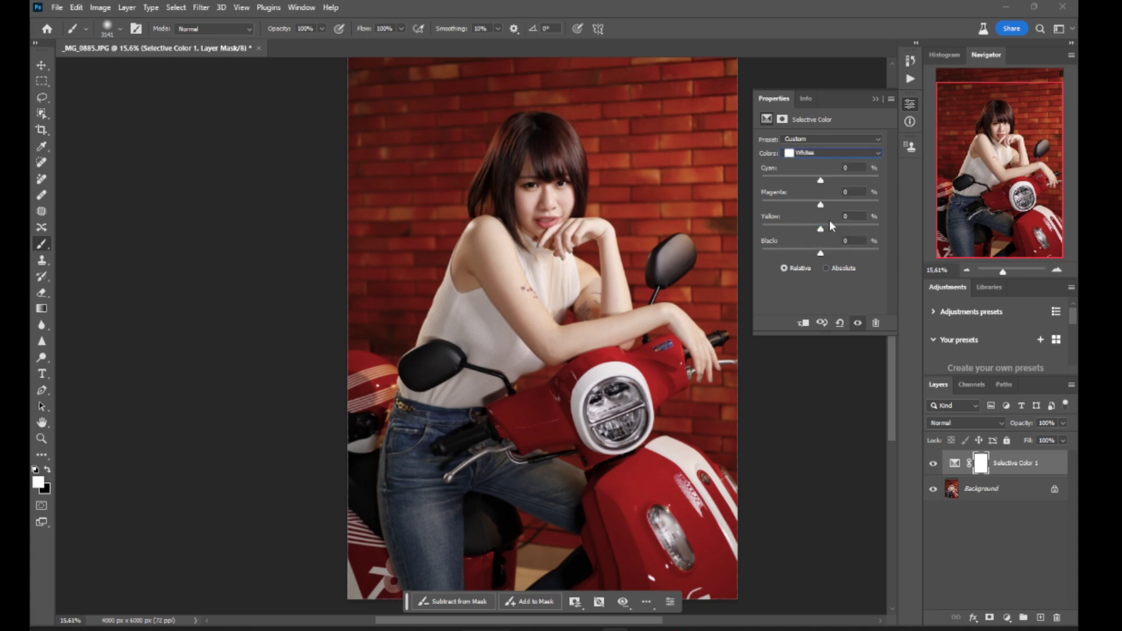
drag(819, 229, 776, 229)
drag(841, 253, 878, 252)
Try a lower Yellow amount on the Neutrals and reset it to 0.
click(825, 153)
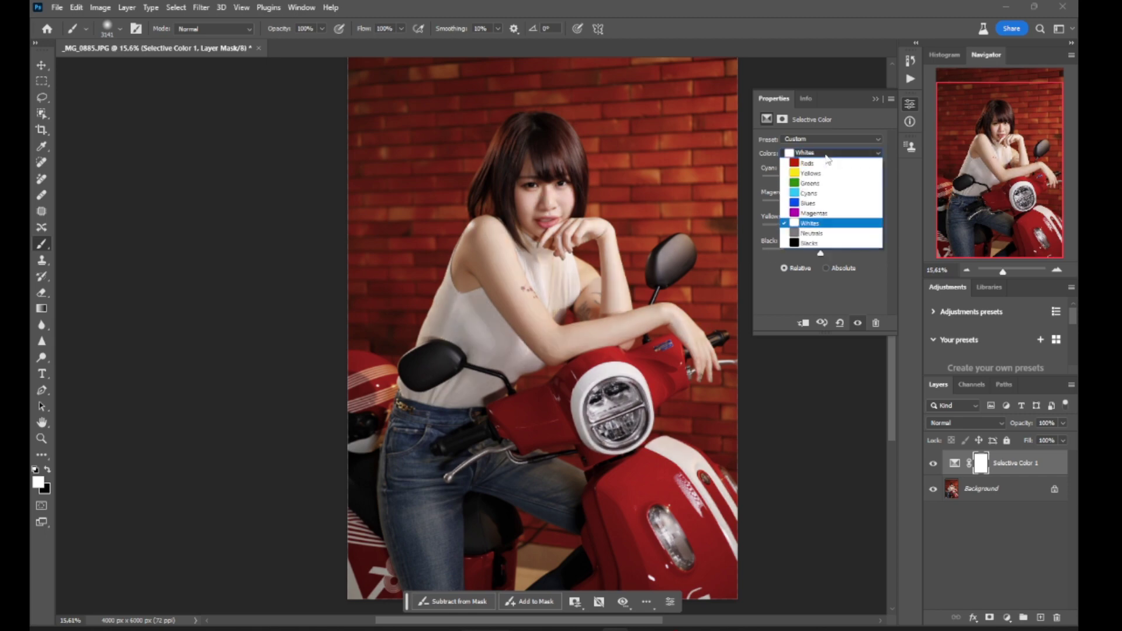
click(827, 233)
drag(821, 252, 786, 231)
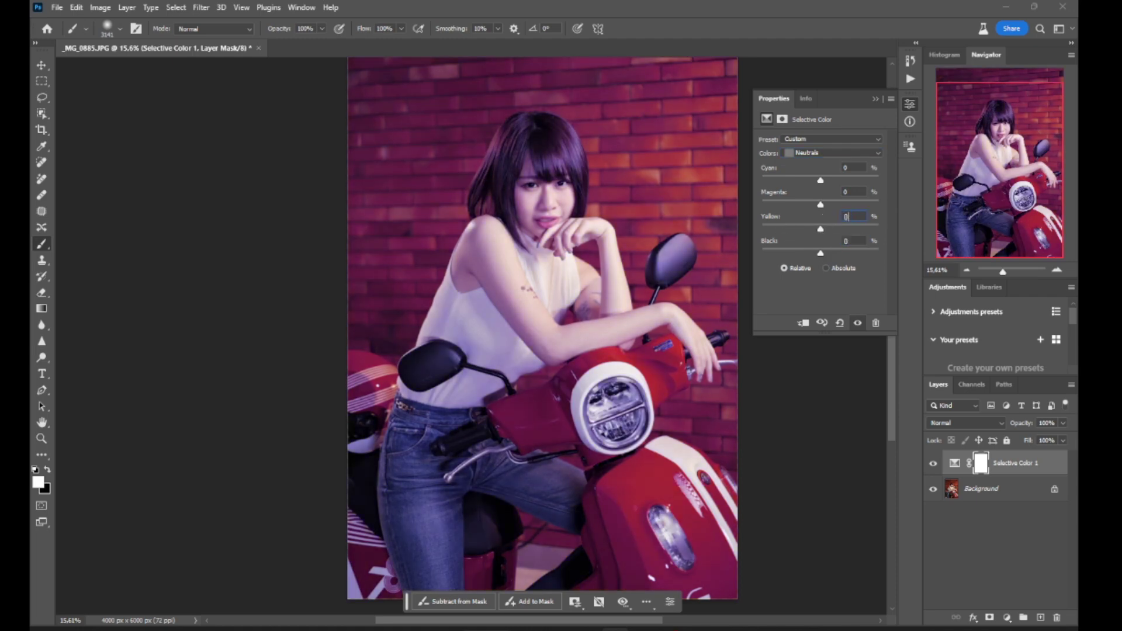
Raise the Black amount of the Blacks to about +6% and close the Selective Color settings.
click(828, 151)
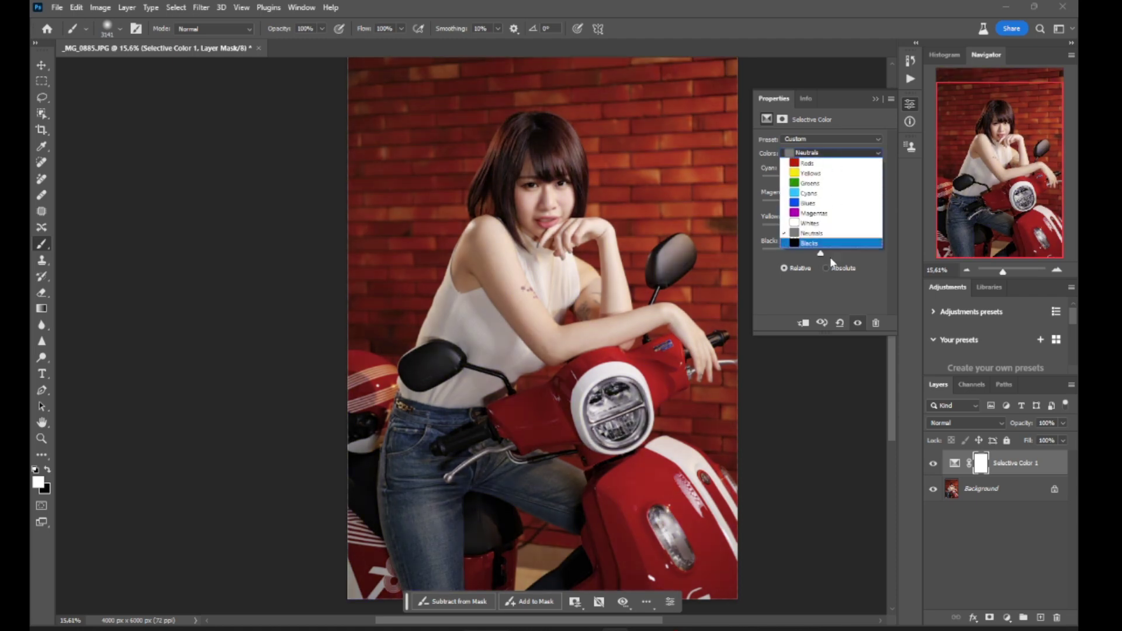
click(825, 243)
drag(823, 254, 823, 252)
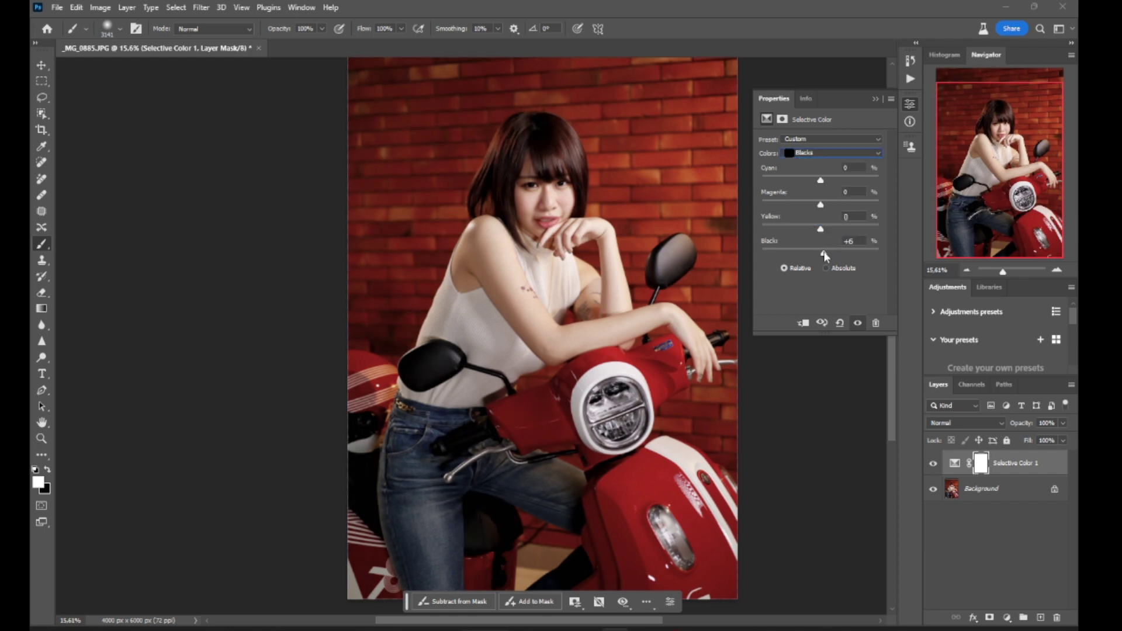
click(913, 107)
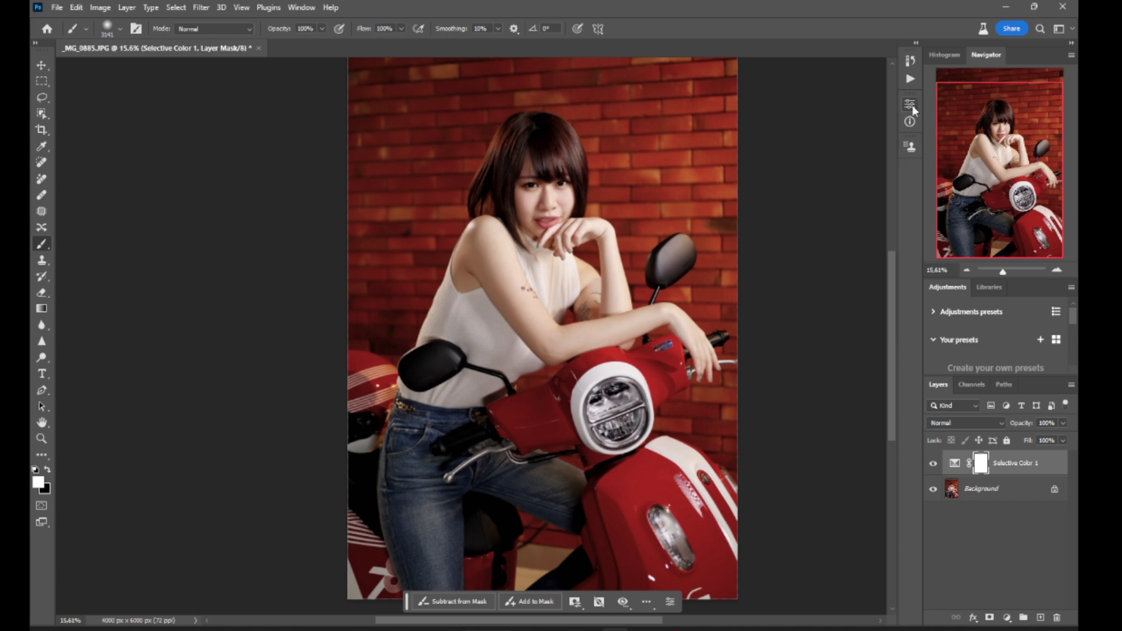
Merge the Selective Color adjustment layer down into the Background layer.
click(1006, 490)
right_click(1005, 488)
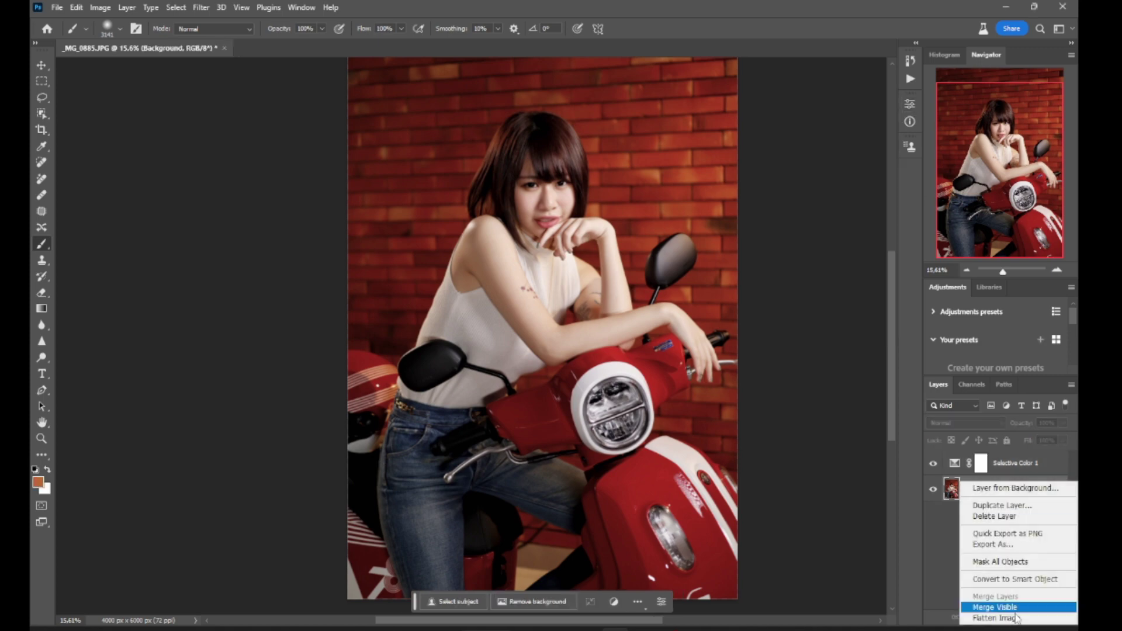
click(994, 603)
click(1007, 617)
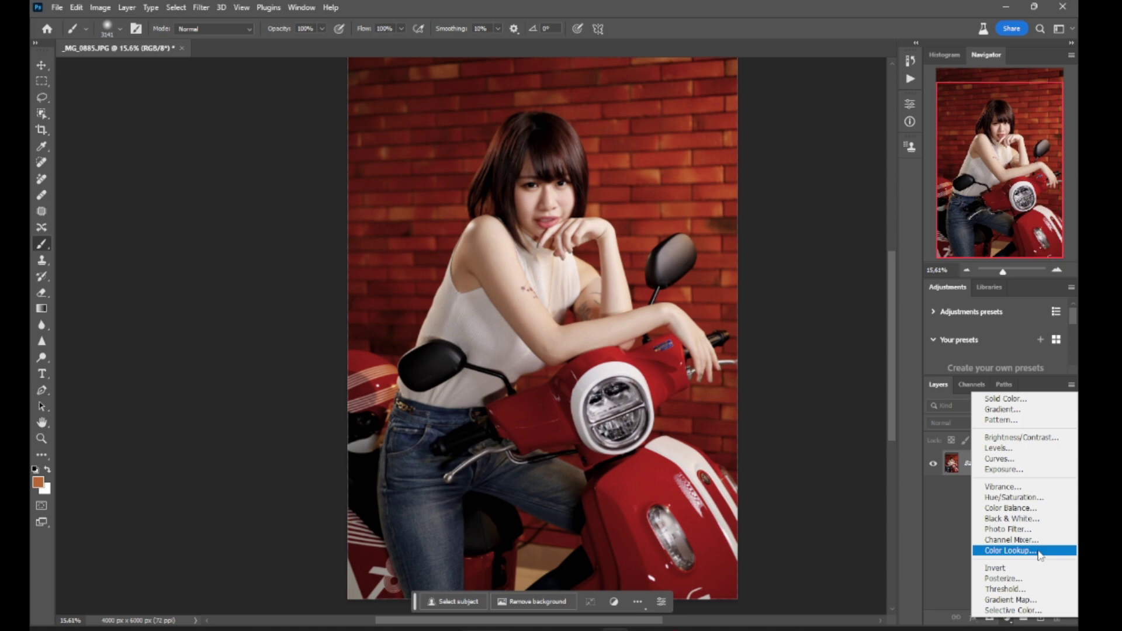
click(571, 316)
Duplicate the Background layer and open the Liquify filter on the copy.
scroll(570, 310, down, 5)
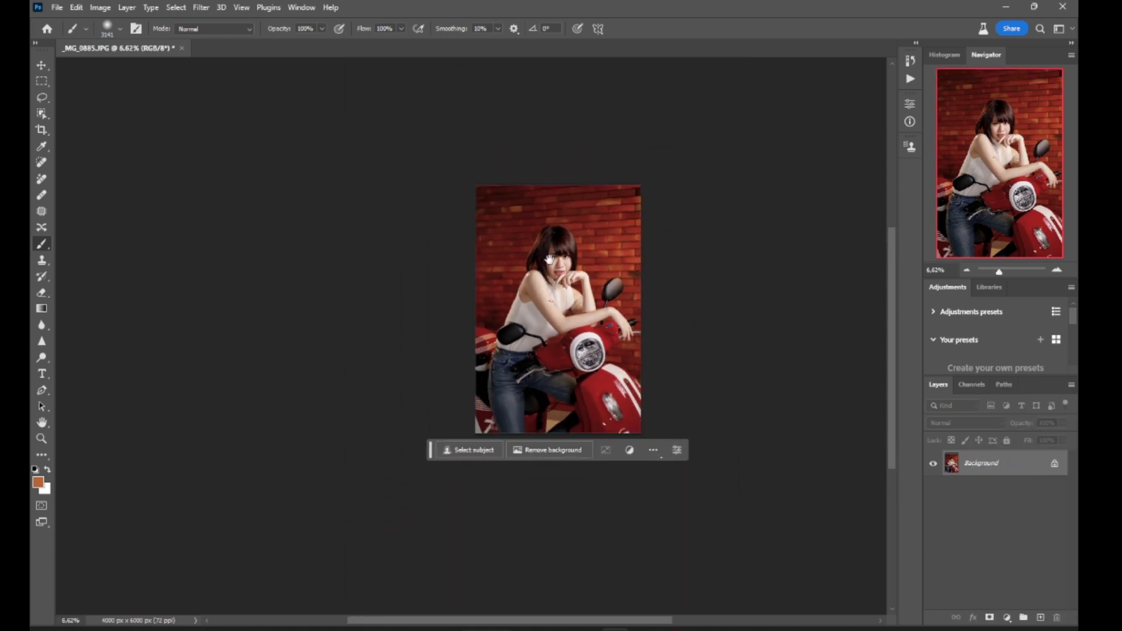
scroll(549, 259, up, 10)
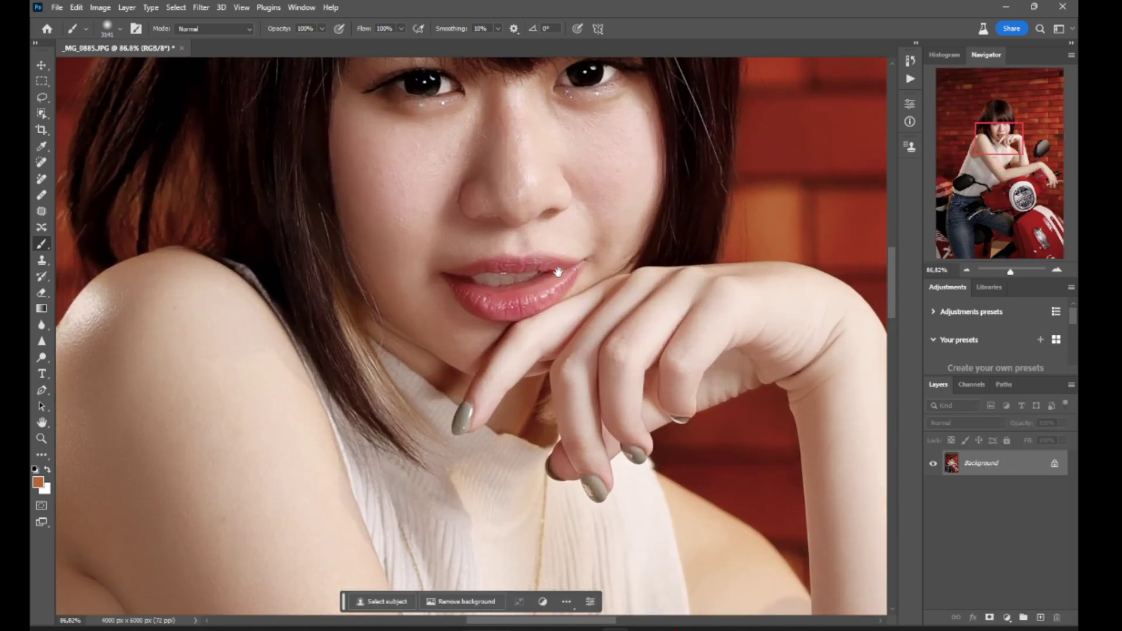
scroll(558, 271, down, 4)
key(ctrl+j)
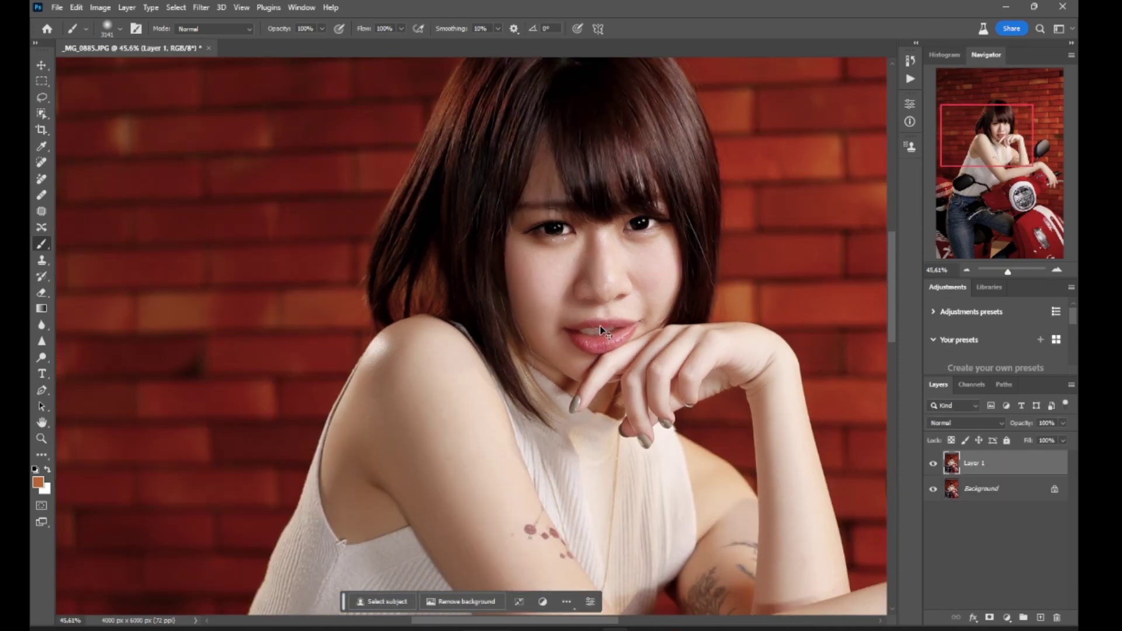
key(ctrl+shift+a)
key(ctrl+shift+x)
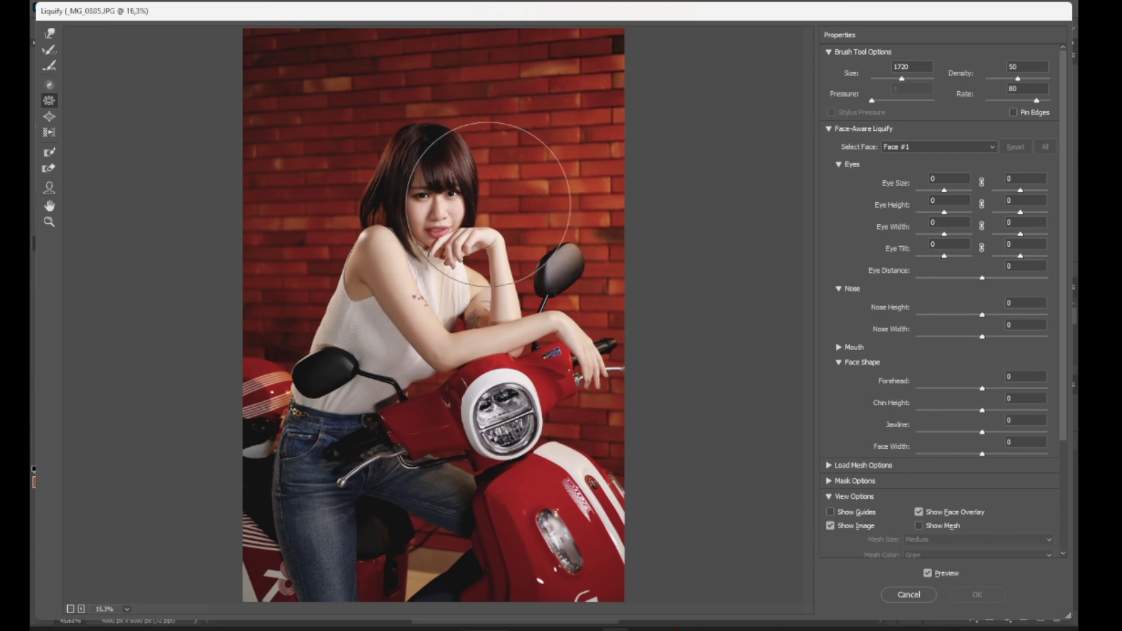
Try a Nose Height of -100, undo it, and narrow the nose by setting Nose Width to -81.
scroll(491, 207, up, 1)
scroll(481, 180, up, 5)
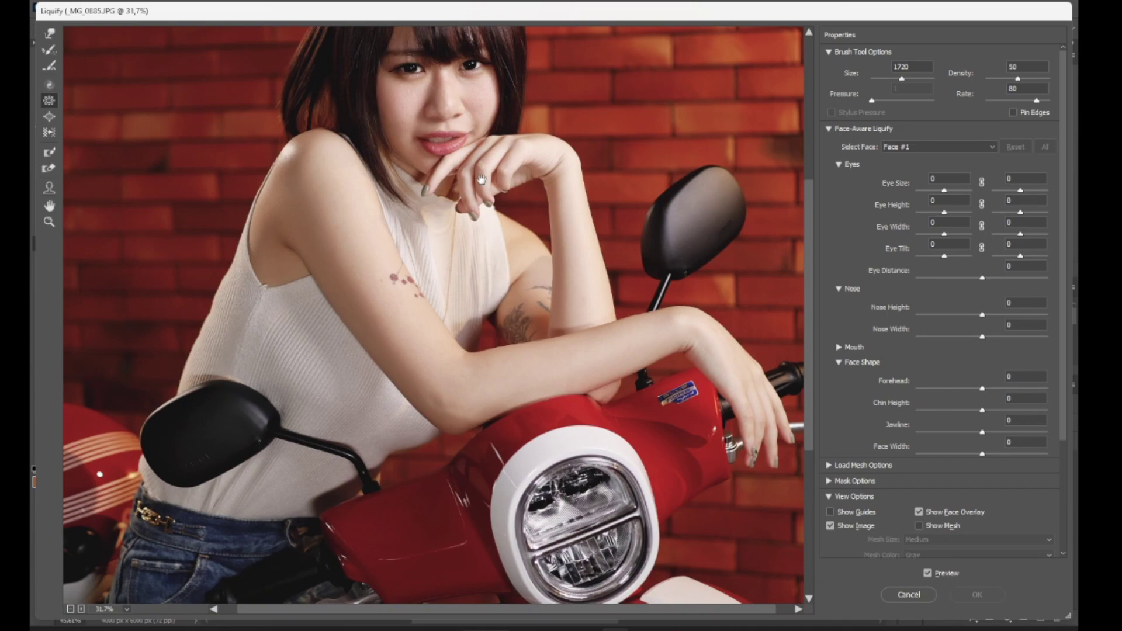
drag(481, 179, 519, 423)
scroll(541, 353, up, 1)
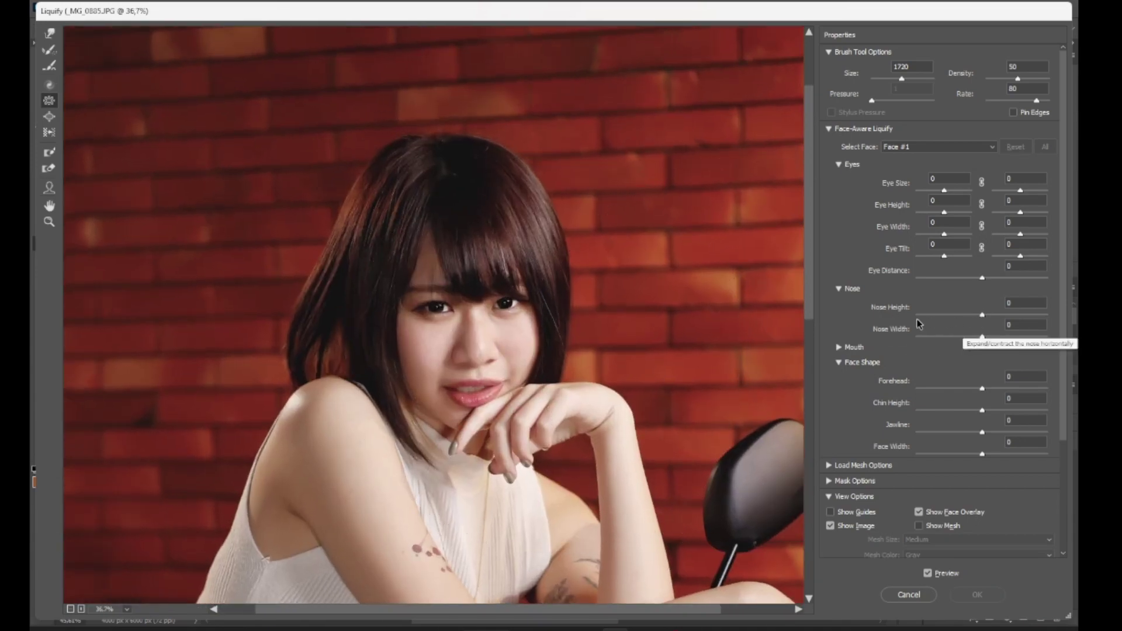
drag(981, 317, 885, 319)
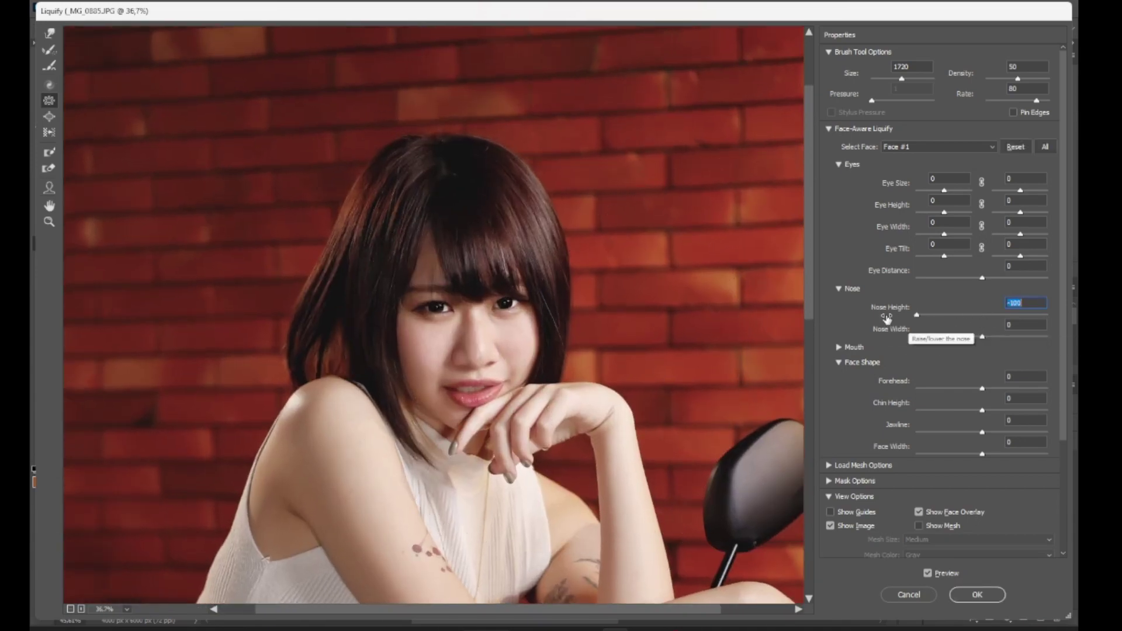
key(ctrl+z)
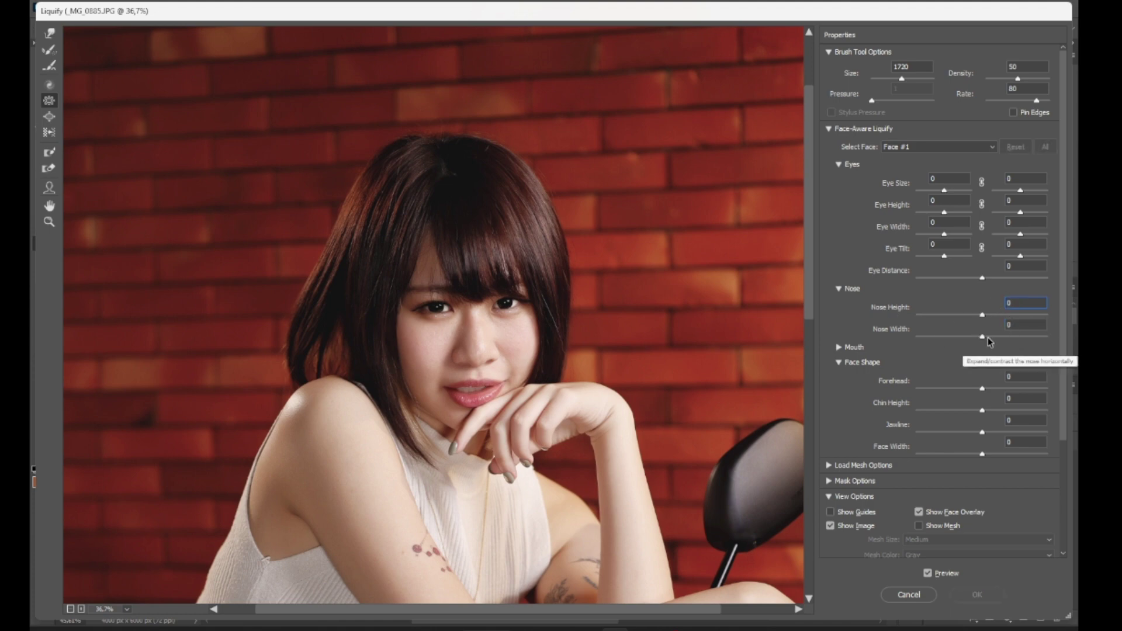
drag(983, 337, 940, 342)
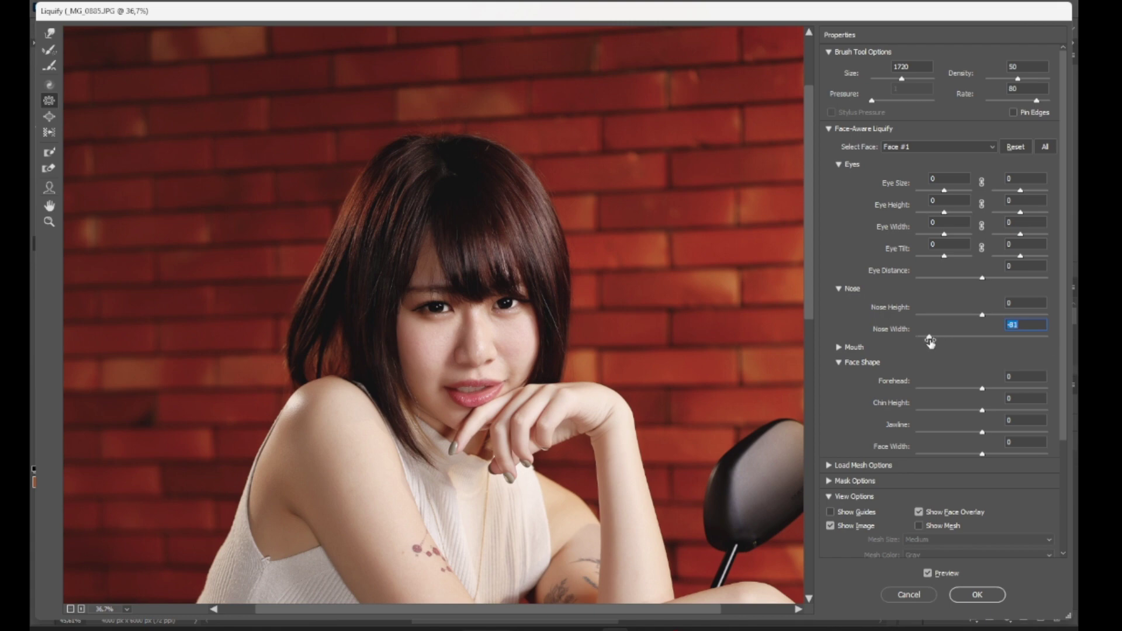
Narrow the model's mouth by setting Mouth Width to -27, keeping Mouth Height at 0.
click(840, 347)
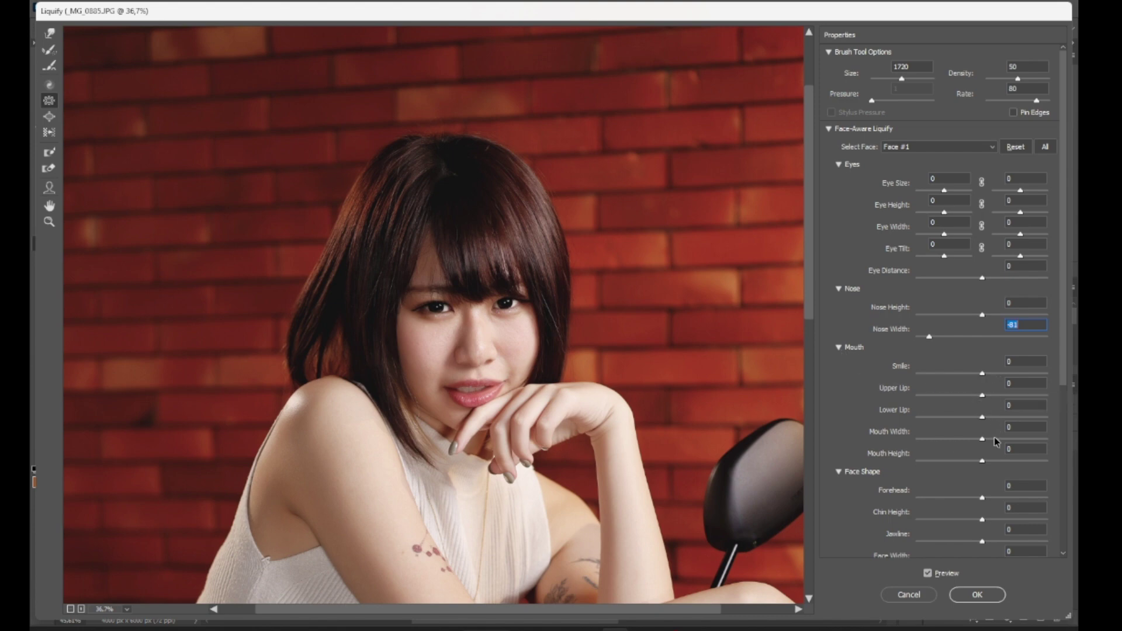
mouse_move(981, 438)
mouse_down()
mouse_move(906, 443)
mouse_move(962, 447)
mouse_up()
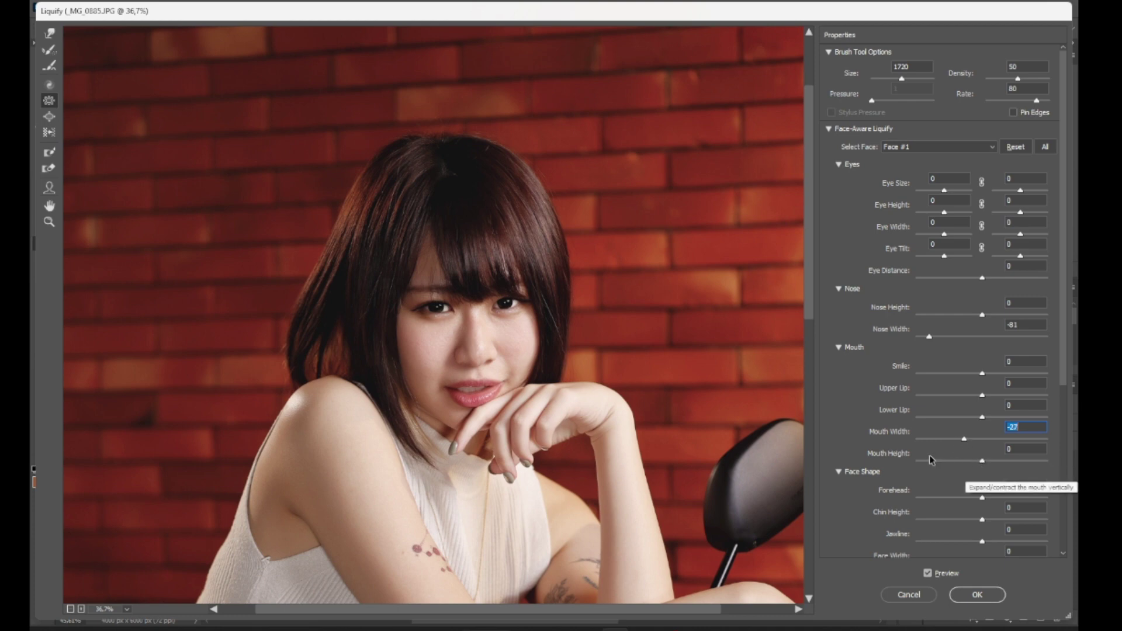
mouse_move(982, 463)
mouse_down()
mouse_move(927, 462)
mouse_move(982, 462)
mouse_up()
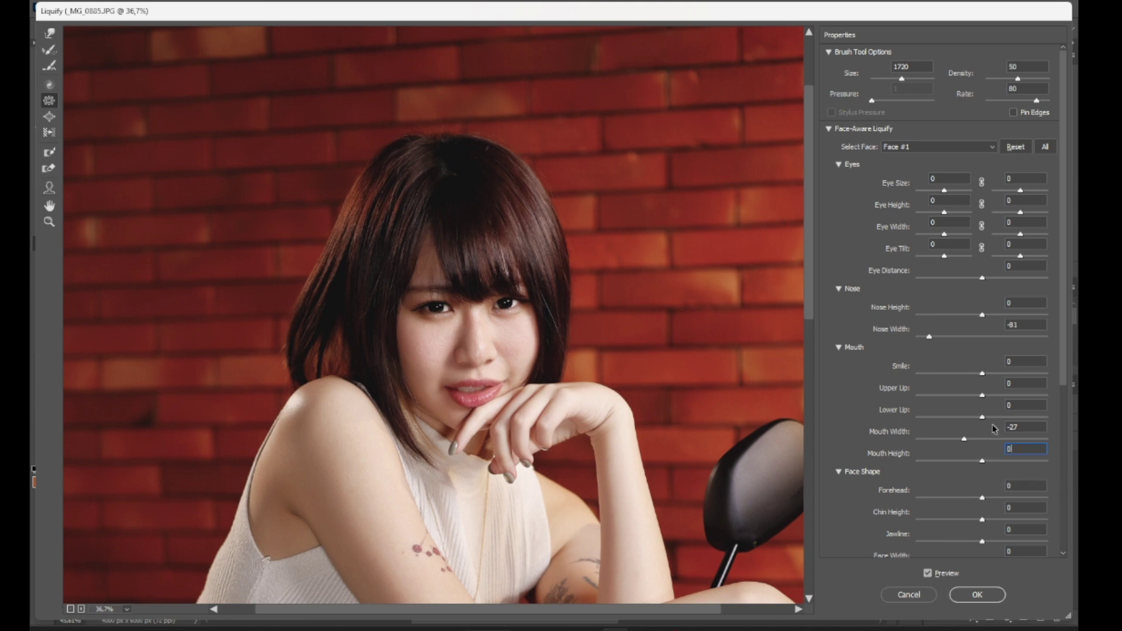
Set Lower Lip to 15, and try changes to Upper Lip and Smile before resetting both to 0.
click(984, 419)
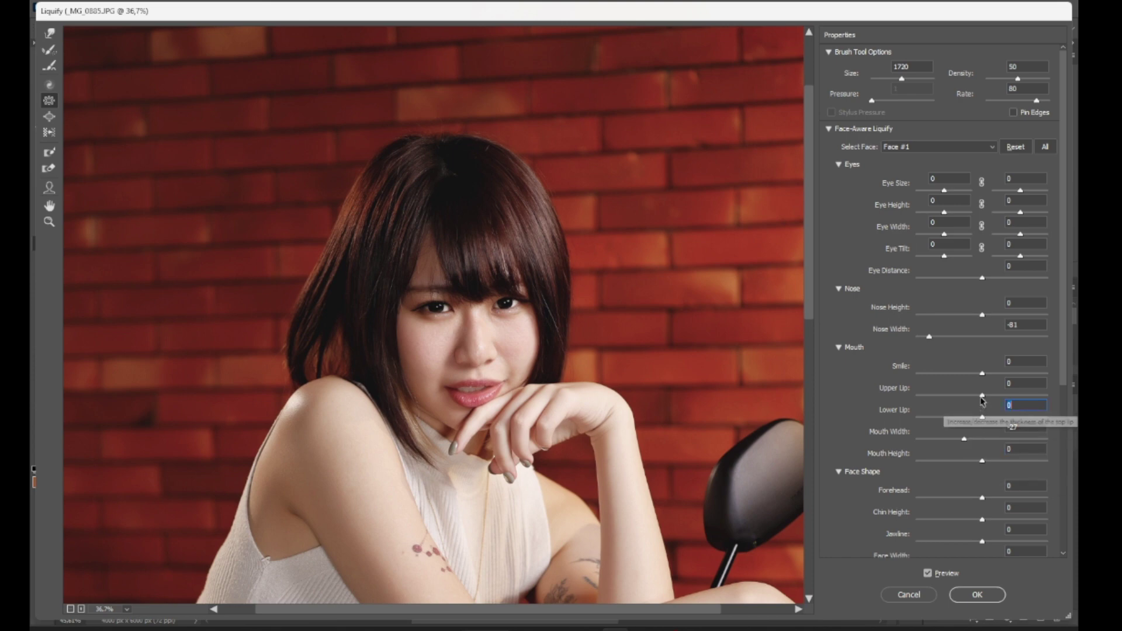
drag(981, 418, 1058, 422)
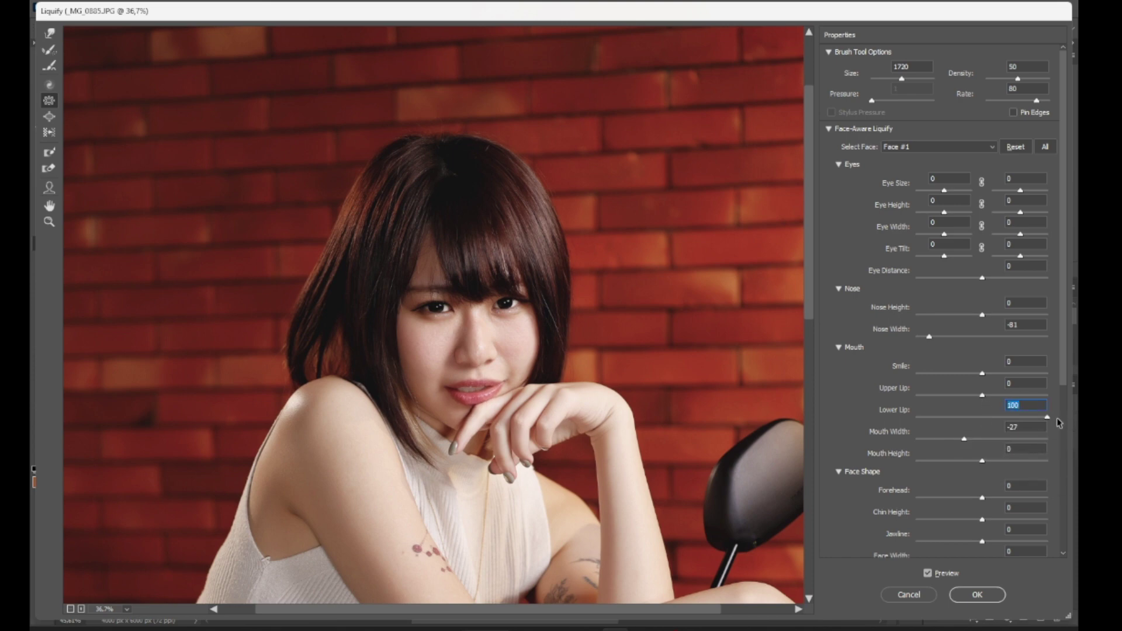
drag(907, 396, 1053, 402)
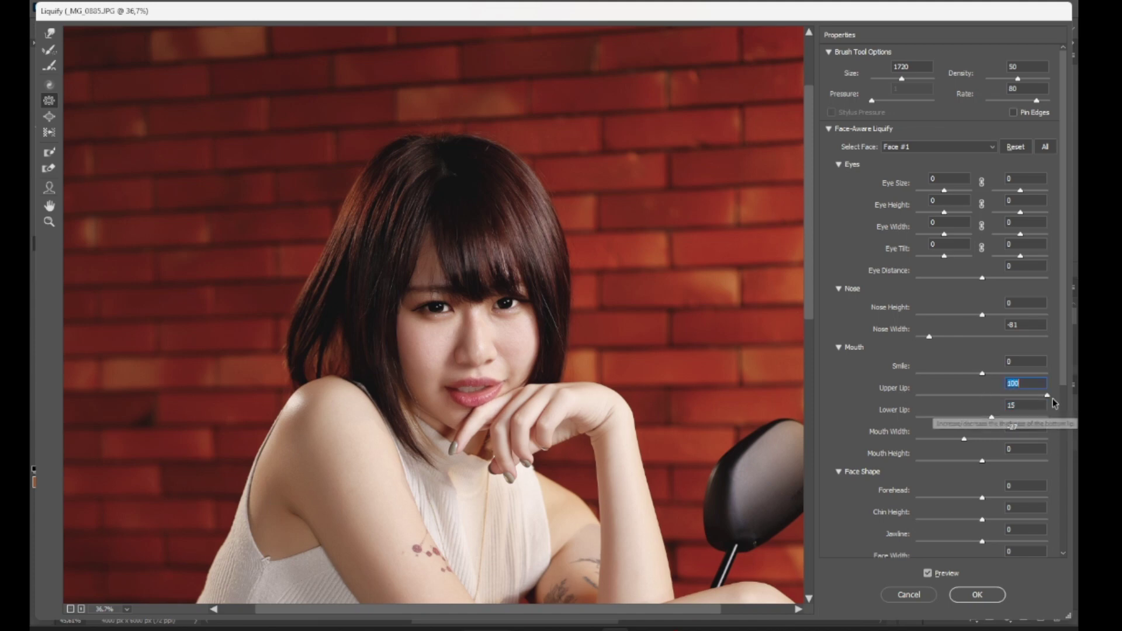
text(0)
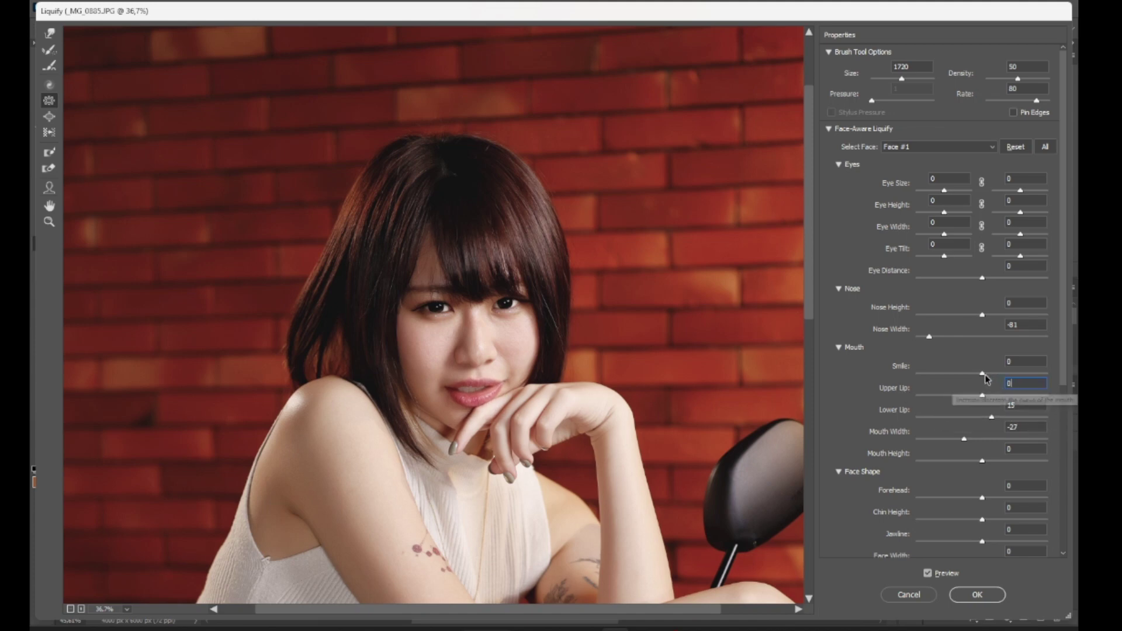
drag(984, 374, 1023, 373)
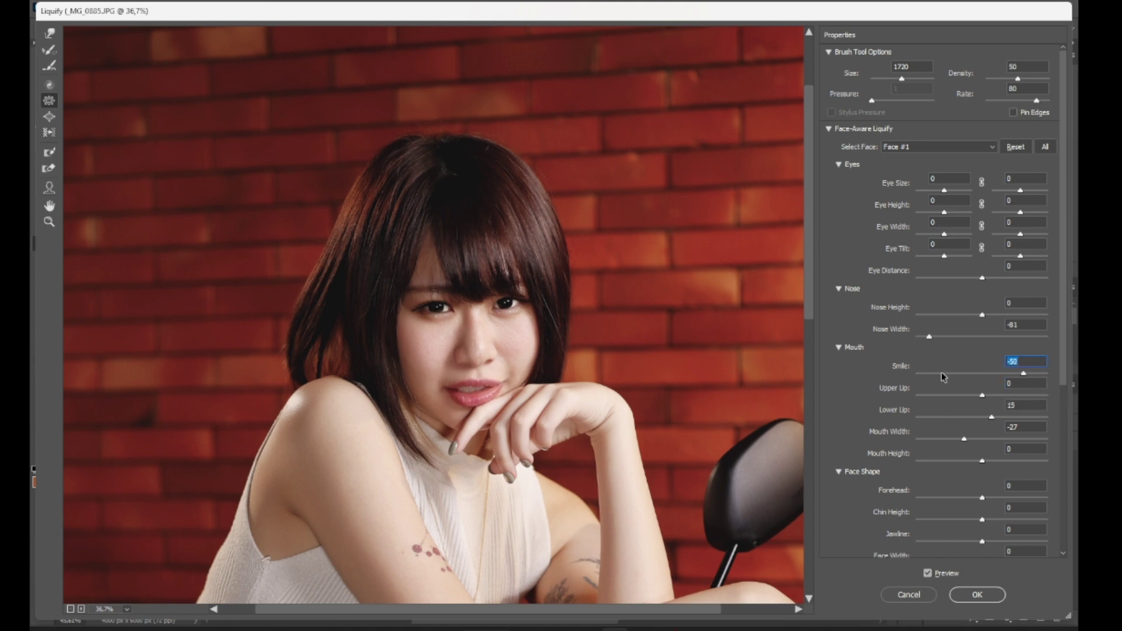
text(0)
Compare the face before and after the nose and mouth changes using the Liquify preview.
scroll(597, 393, down, 1)
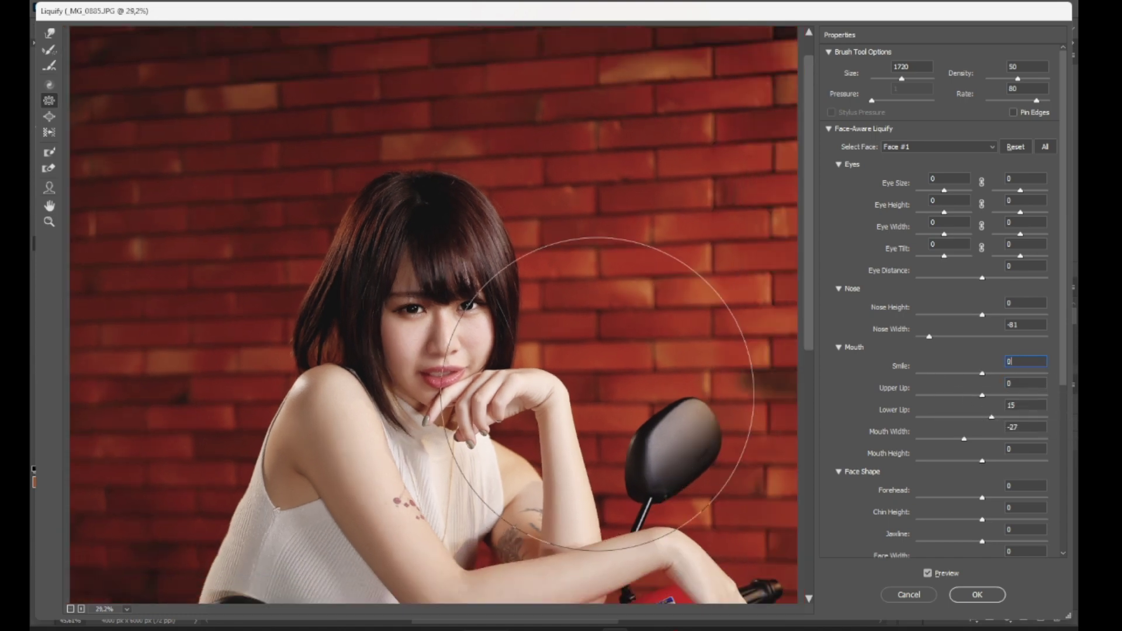
click(928, 573)
click(928, 573)
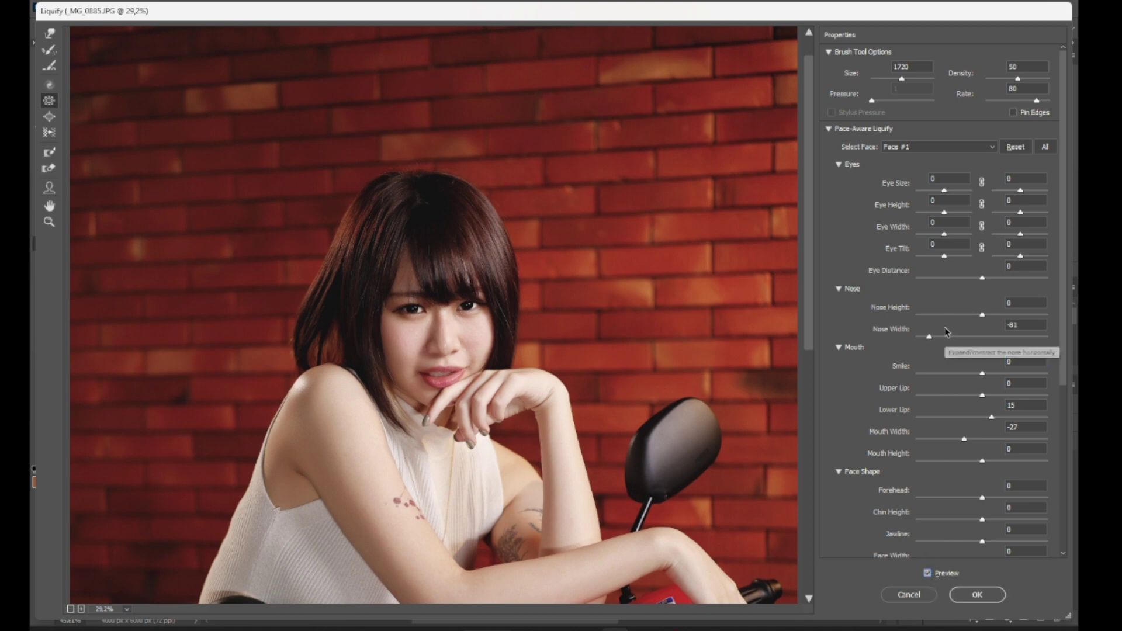
Adjust the model's face shape by setting Face Width to 19.
scroll(946, 349, down, 2)
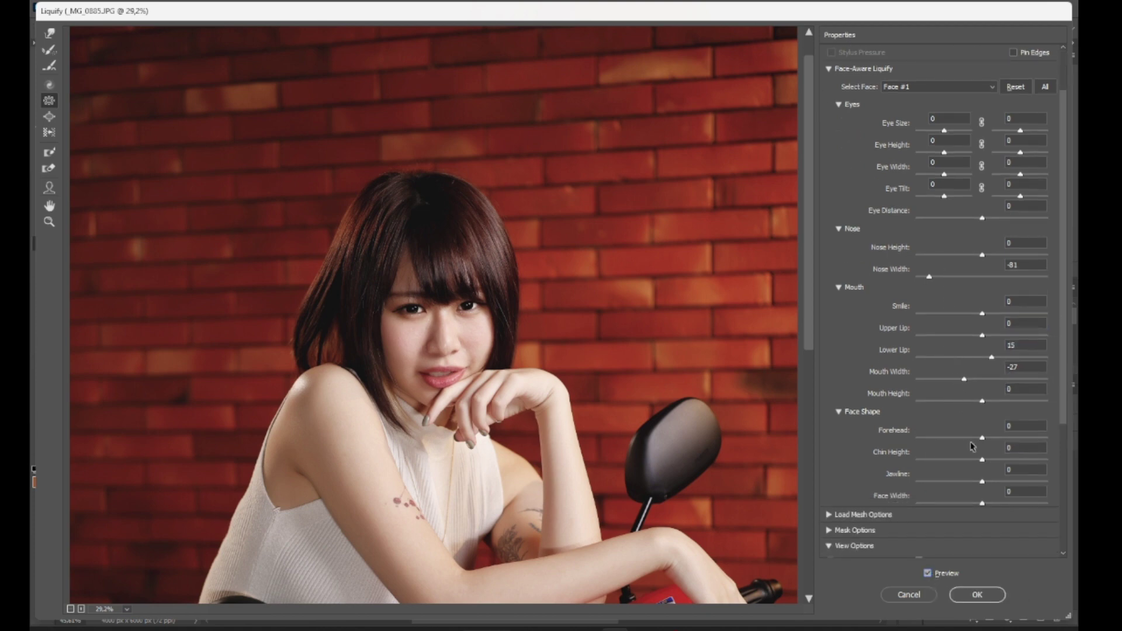
click(981, 482)
drag(980, 483, 993, 505)
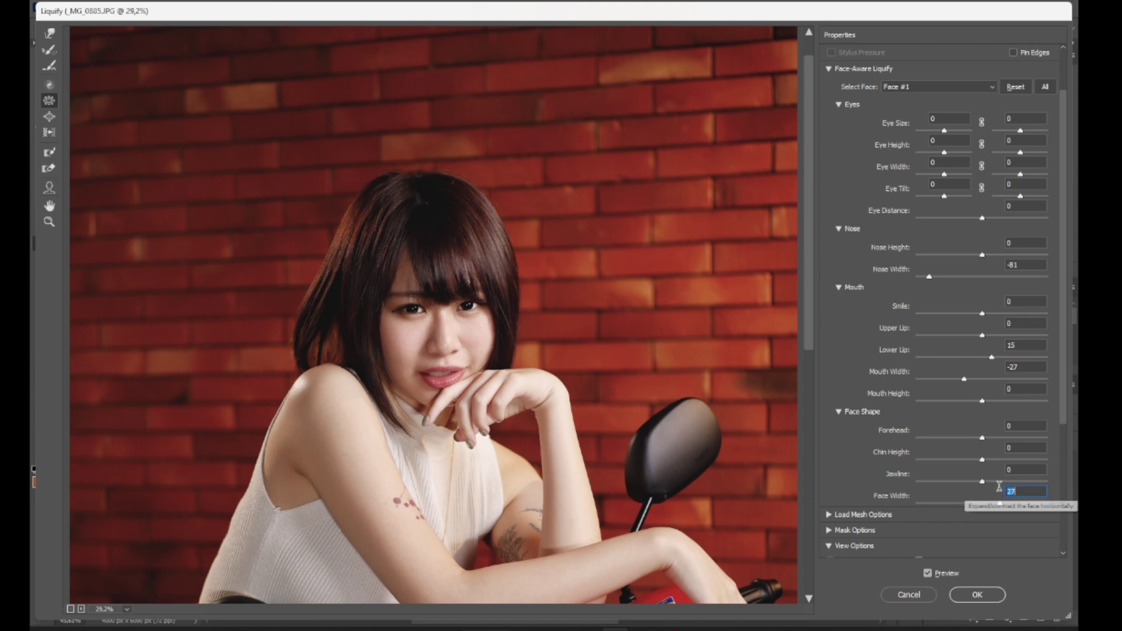
scroll(491, 300, down, 5)
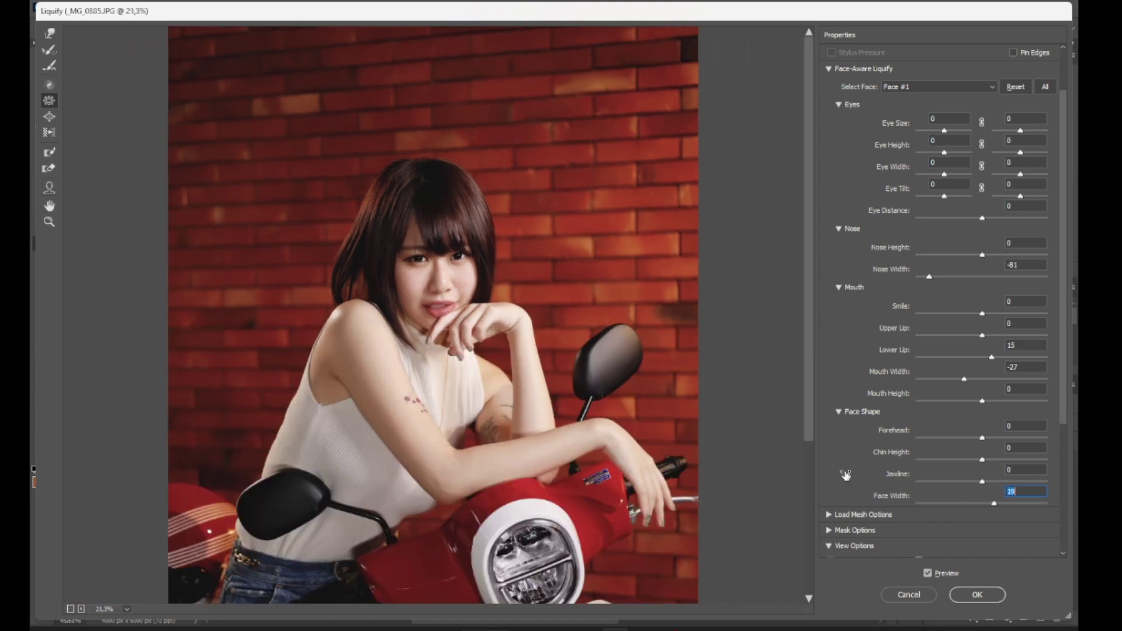
Slim the model's back and waist by pushing the edge of the white top inward with a smaller Forward Warp brush.
scroll(567, 410, down, 1)
scroll(326, 351, up, 2)
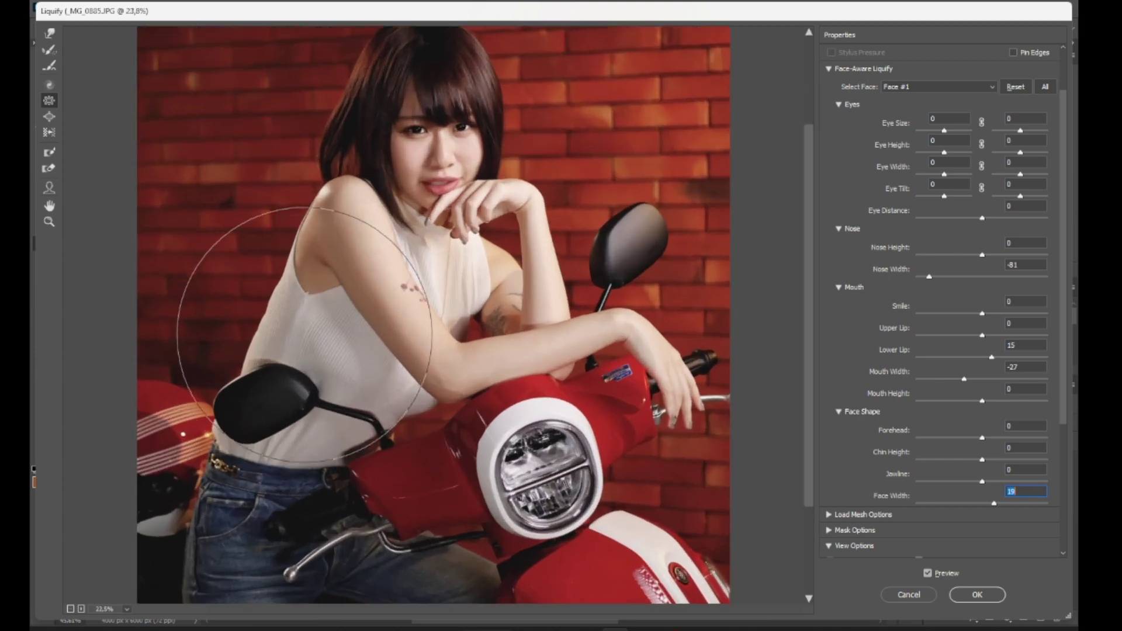
mouse_move(269, 341)
mouse_down()
mouse_move(276, 354)
mouse_move(184, 369)
mouse_up()
scroll(286, 354, up, 1)
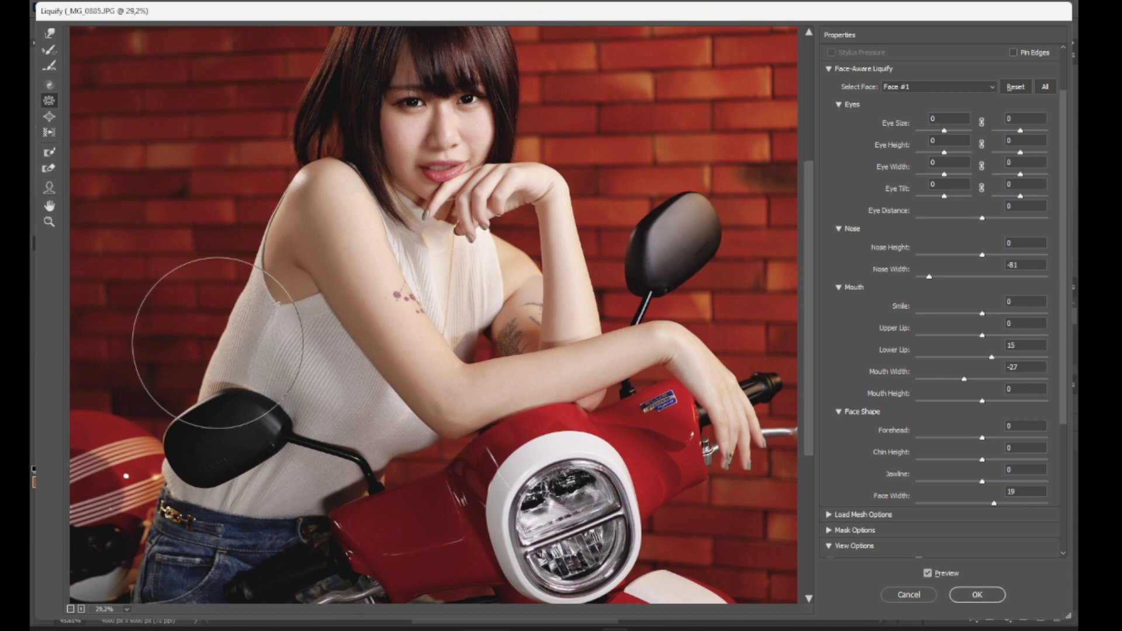
click(49, 34)
mouse_move(228, 357)
mouse_down()
mouse_move(257, 360)
mouse_move(214, 361)
mouse_move(224, 367)
mouse_move(221, 358)
mouse_up()
mouse_move(237, 308)
mouse_down()
mouse_move(245, 303)
mouse_move(207, 311)
mouse_up()
alt+right_click(233, 303)
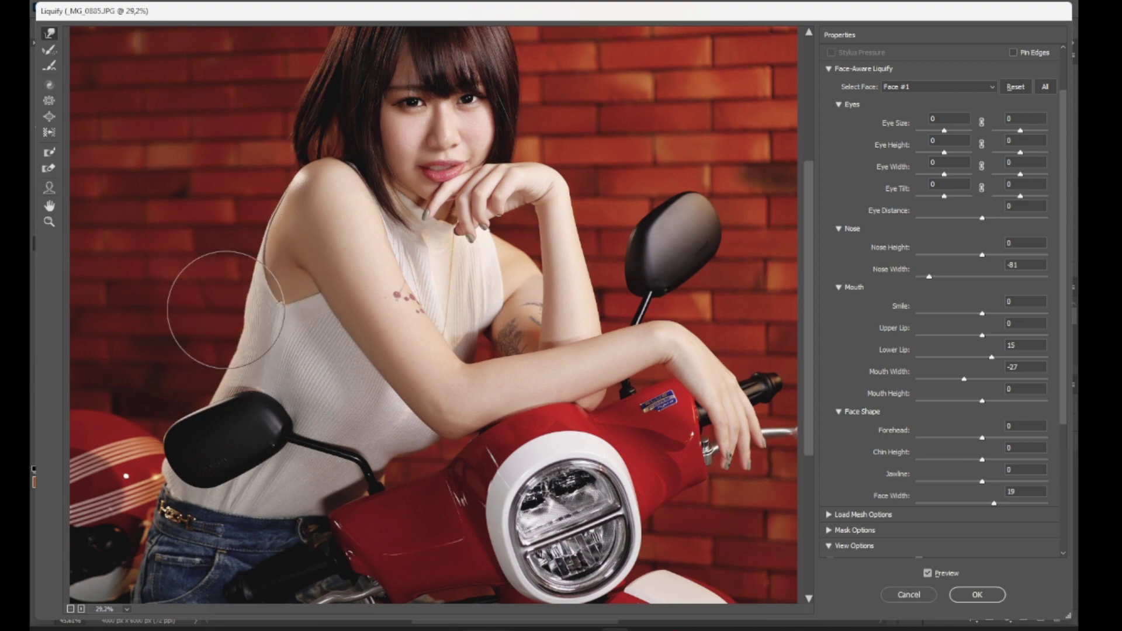
Compare the whole reshaped figure with the original and apply the Liquify changes.
key(ctrl+0)
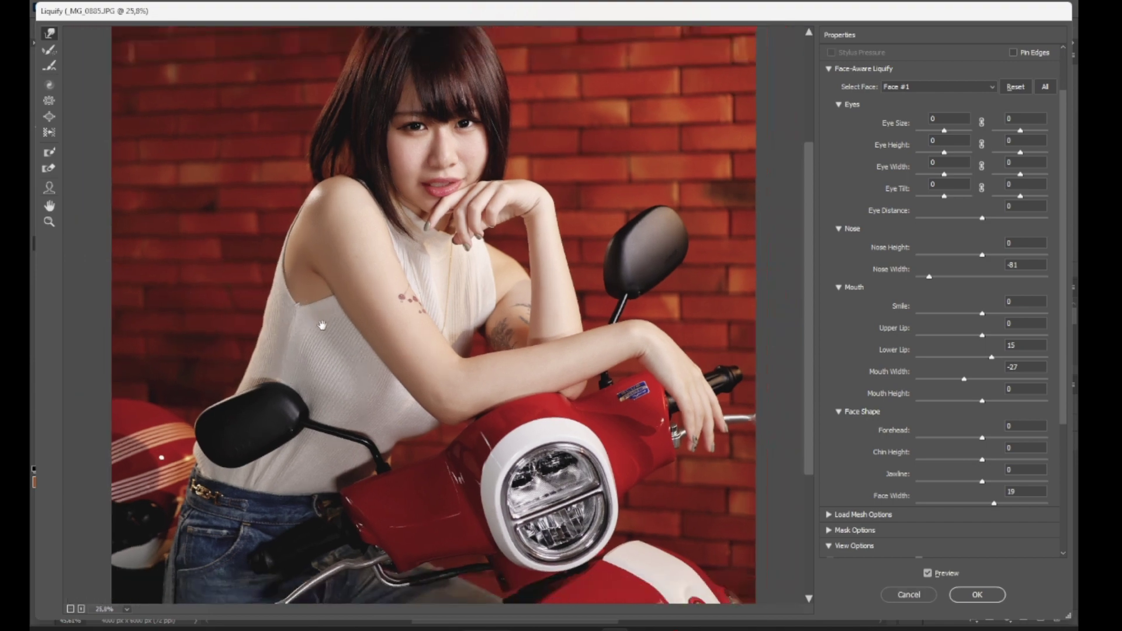
key(ctrl+minus)
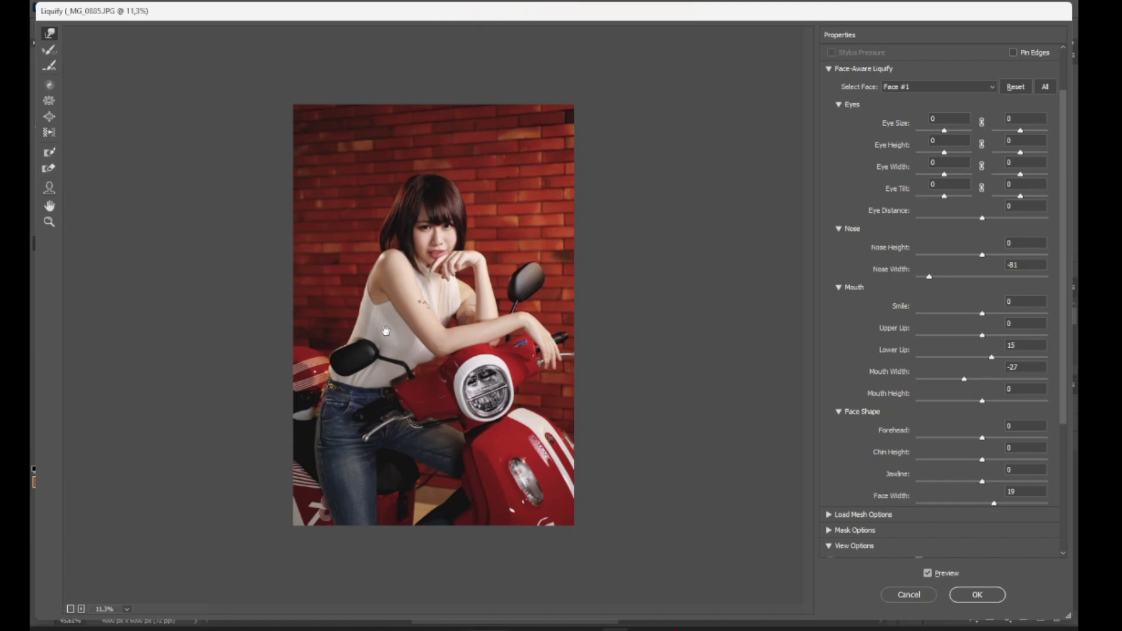
click(928, 573)
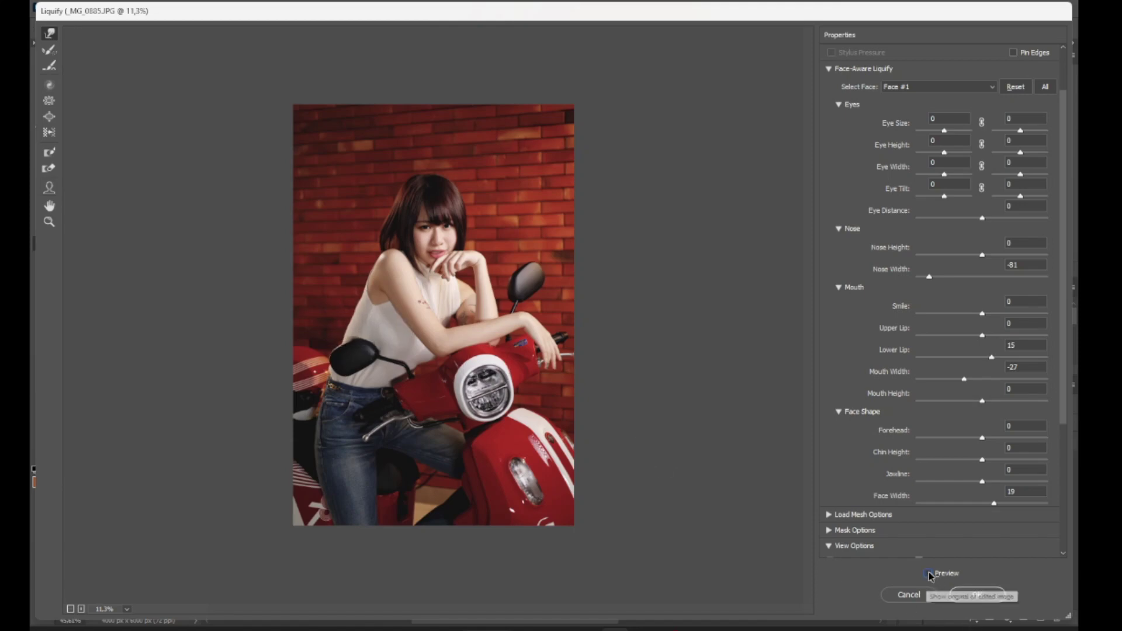
click(929, 572)
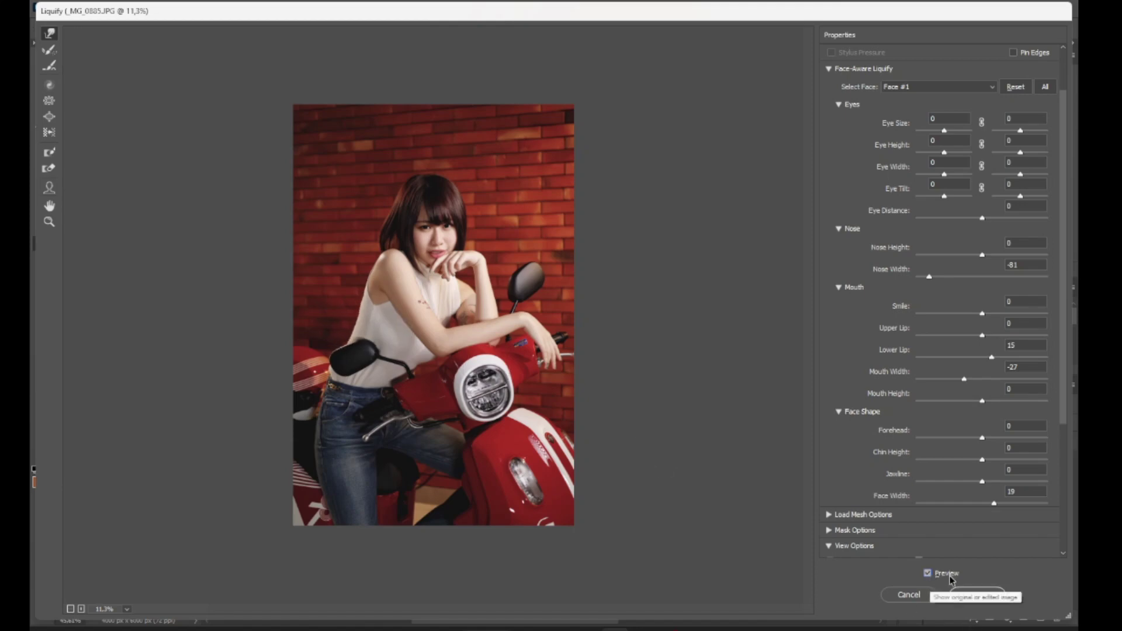
click(979, 594)
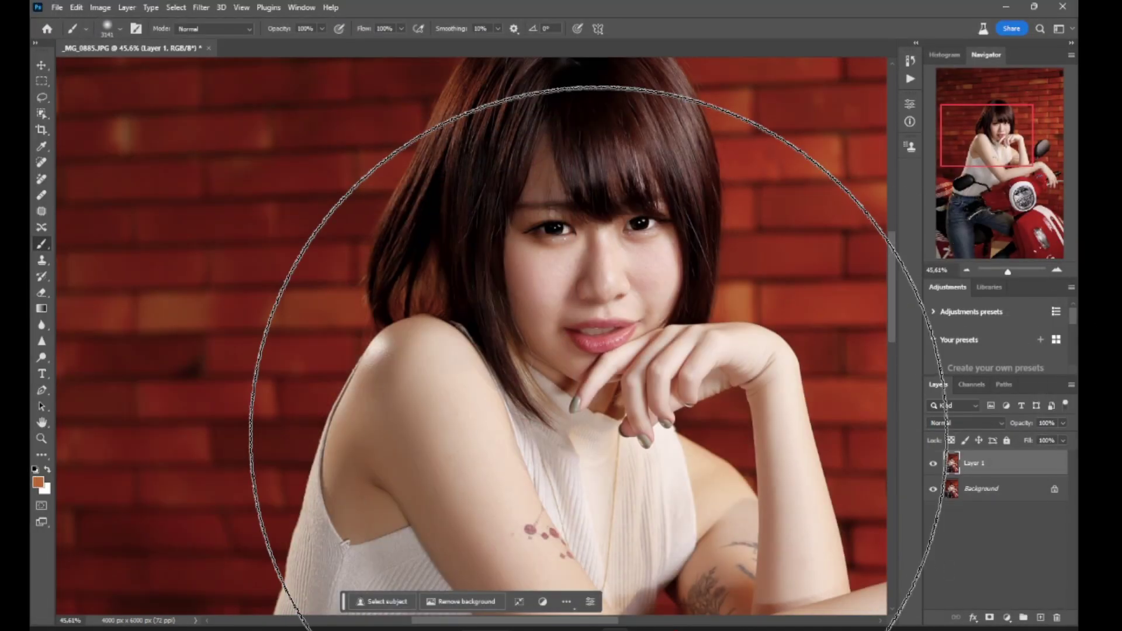
Flatten the liquified layer into the Background and open the list of saved actions.
scroll(458, 318, down, 8)
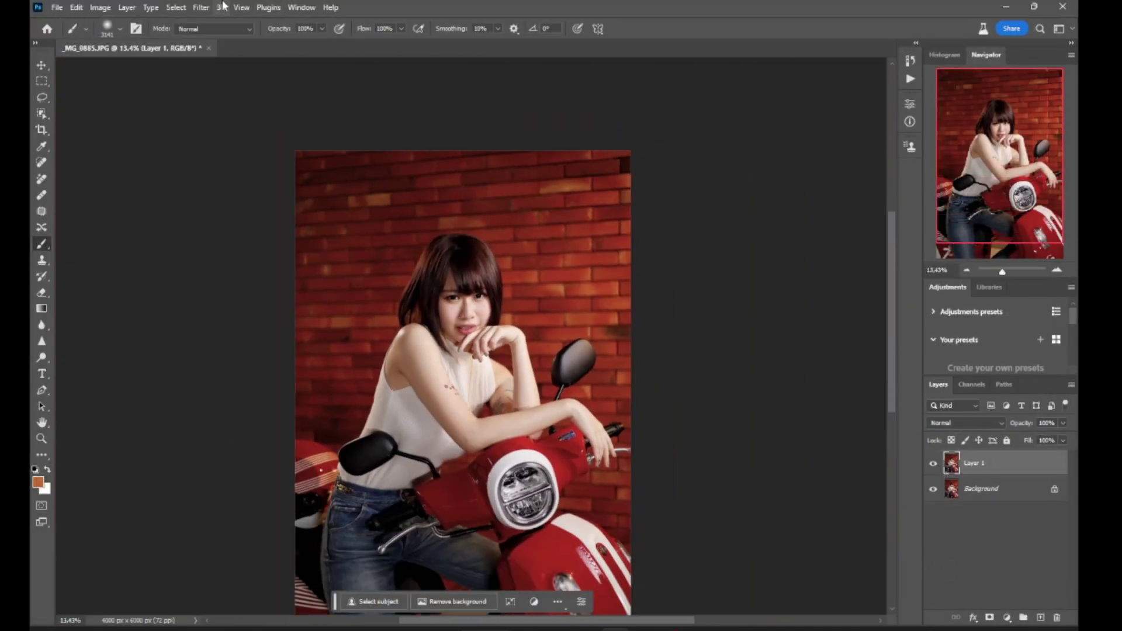
right_click(1003, 497)
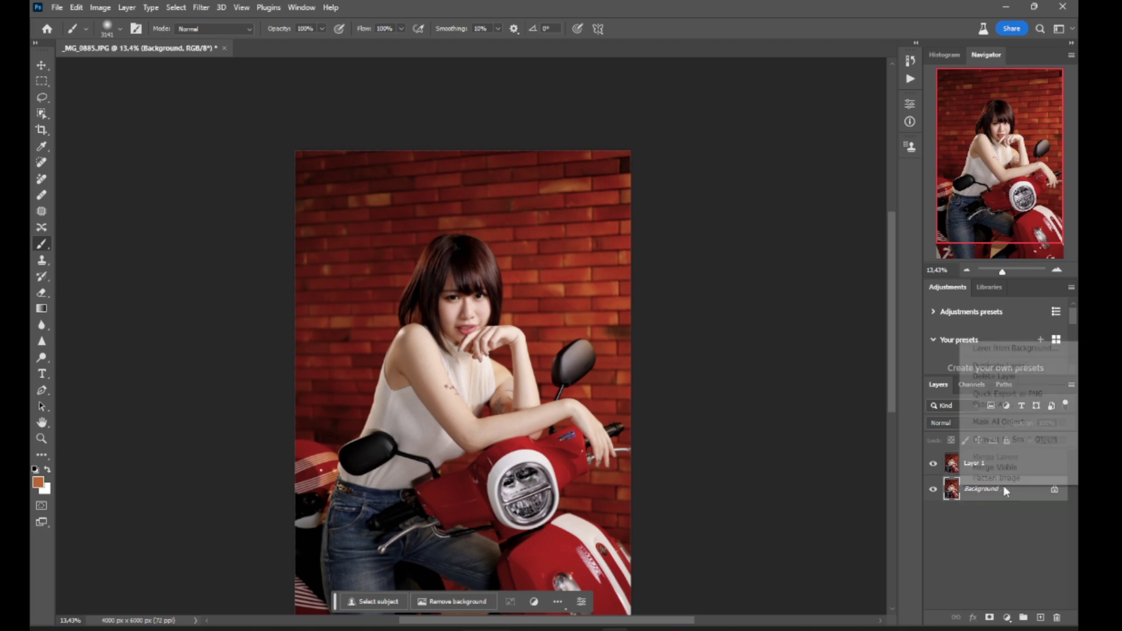
click(1000, 477)
click(909, 79)
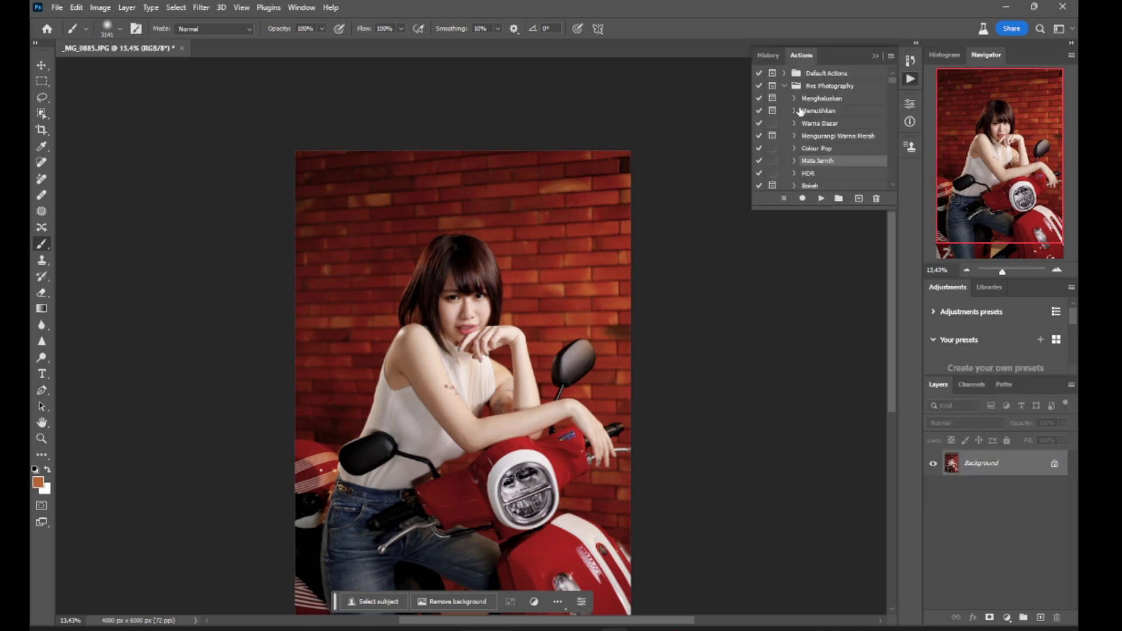
Run the Menghaluskan action from the Rvs Photography set and continue past its skin softening message.
click(816, 112)
click(826, 99)
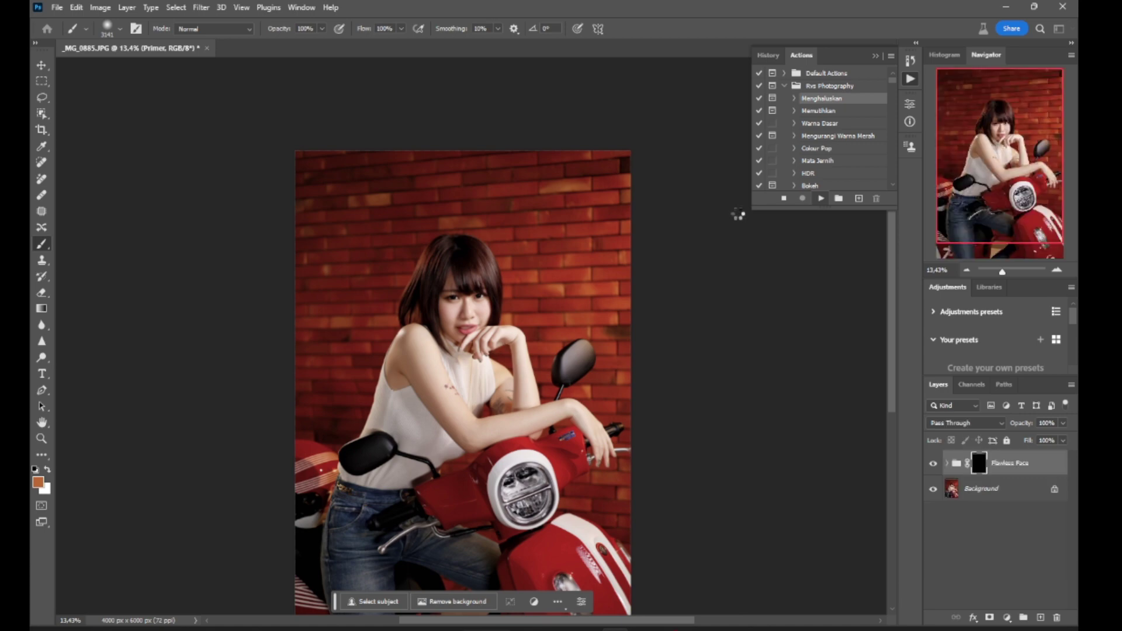
click(531, 257)
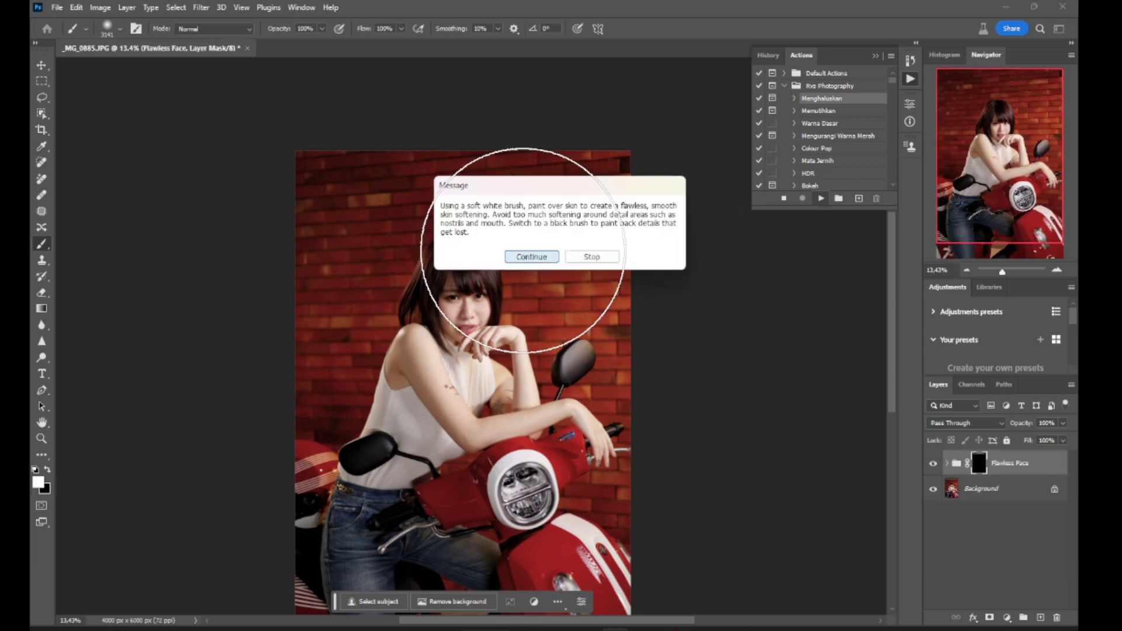
Paint the Flawless Face mask over the model's cheeks, nose and chin with a soft white brush reduced to face-detail size.
scroll(519, 313, up, 5)
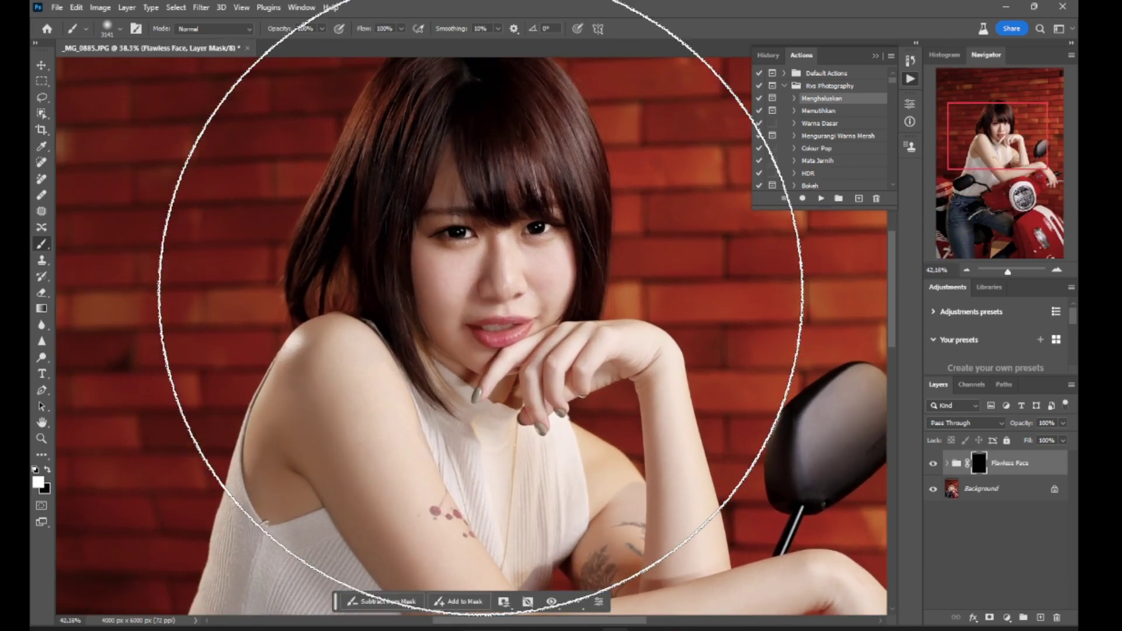
scroll(480, 293, up, 2)
drag(488, 292, 23, 307)
drag(305, 280, 220, 320)
mouse_move(325, 302)
mouse_down()
mouse_move(376, 300)
mouse_move(426, 321)
mouse_up()
scroll(426, 320, up, 3)
drag(438, 281, 435, 283)
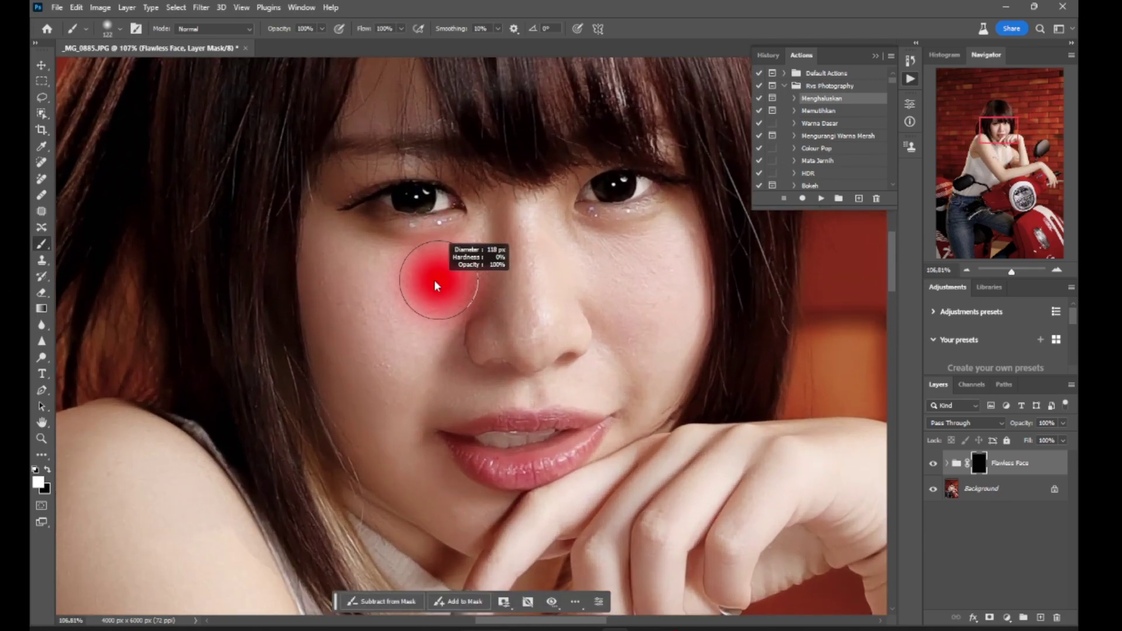
scroll(435, 283, up, 3)
mouse_move(402, 305)
mouse_down()
mouse_move(426, 305)
mouse_move(414, 305)
mouse_up()
mouse_move(403, 292)
mouse_down()
mouse_move(376, 435)
mouse_move(354, 458)
mouse_up()
mouse_move(501, 299)
mouse_down()
mouse_move(480, 210)
mouse_move(362, 315)
mouse_up()
drag(599, 346, 574, 217)
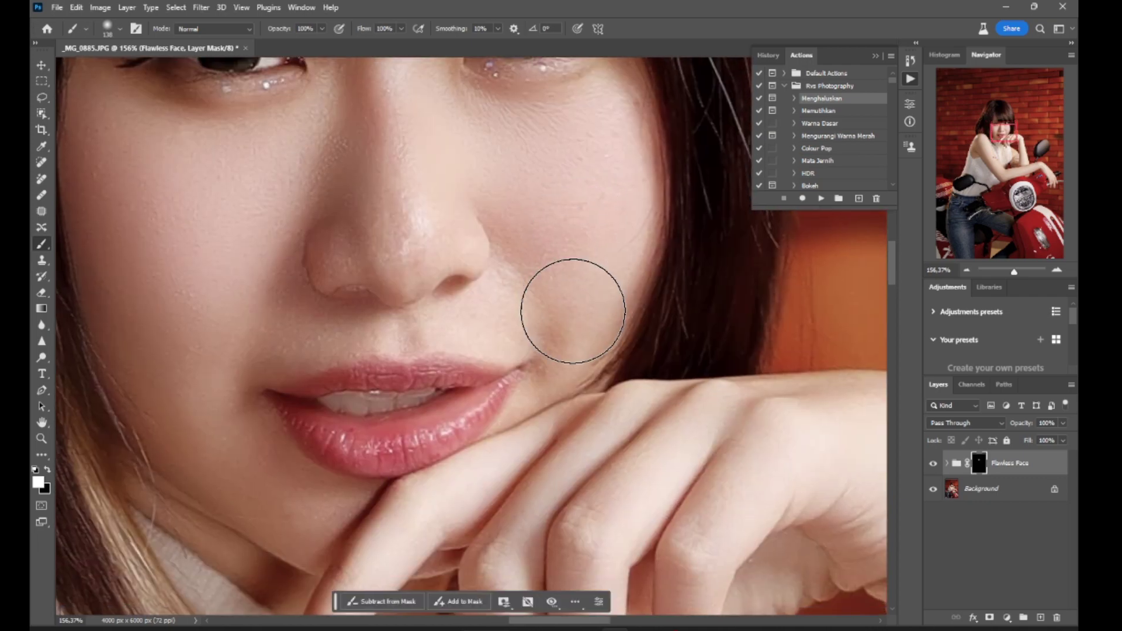
Smooth the bare shoulder and upper arm by painting the Flawless Face mask with a brush enlarged to about 209 px.
scroll(571, 292, down, 3)
drag(576, 270, 556, 138)
drag(384, 428, 671, 271)
scroll(452, 343, down, 3)
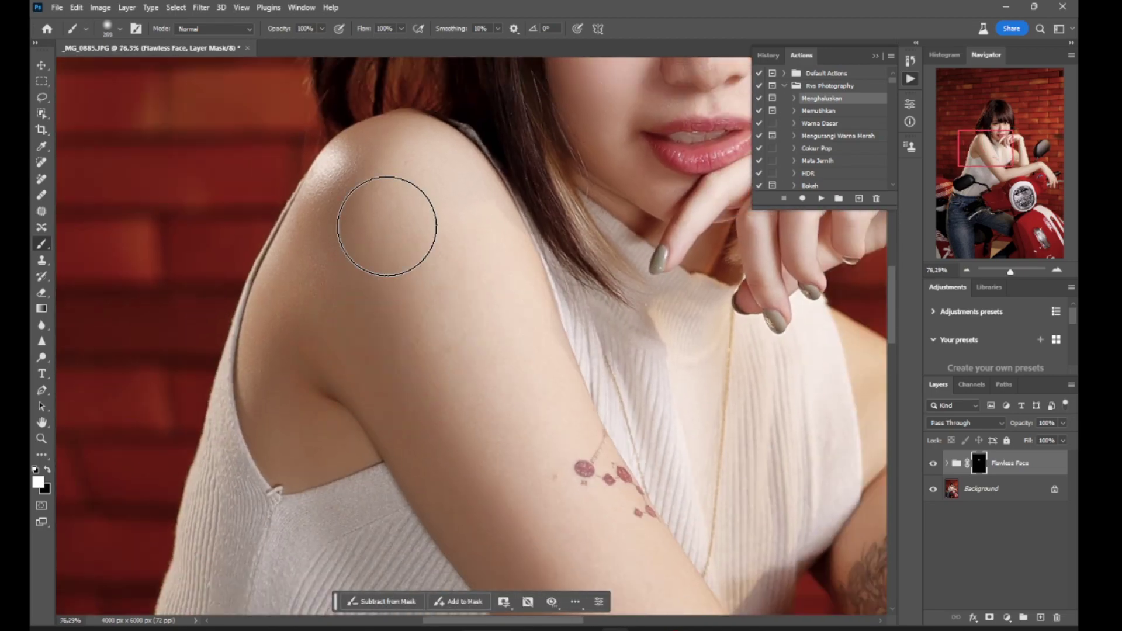
scroll(331, 176, down, 3)
scroll(320, 218, down, 3)
scroll(321, 218, right, 3)
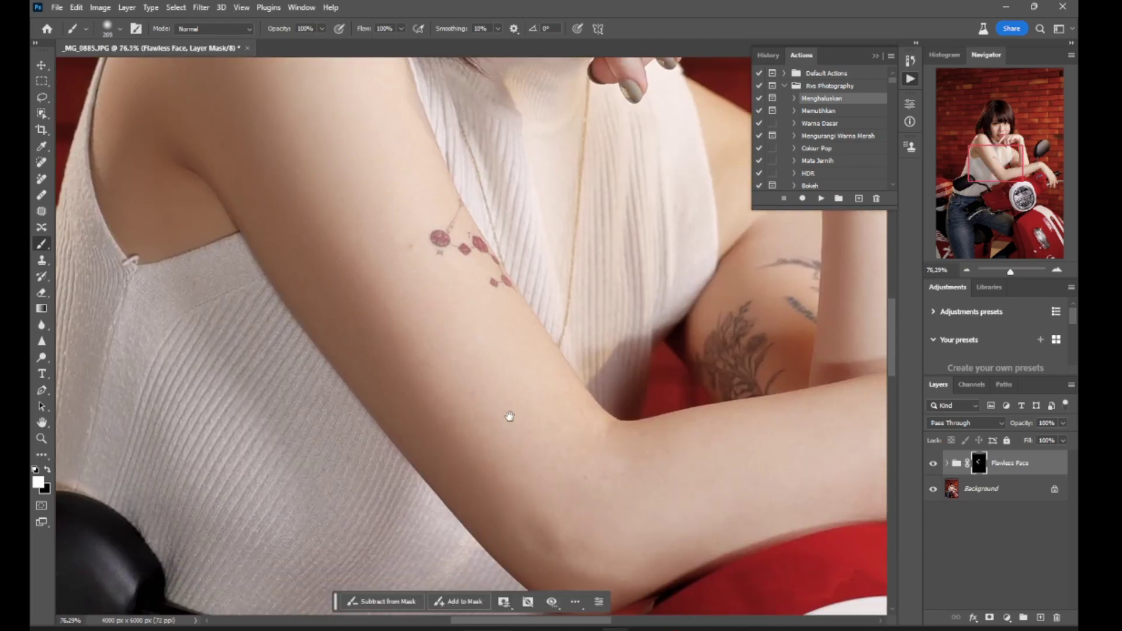
Extend the Flawless Face mask over the elbow, resting forearm and raised arm.
scroll(462, 403, down, 3)
scroll(461, 403, right, 3)
scroll(479, 379, right, 4)
mouse_move(297, 416)
mouse_down()
mouse_move(468, 381)
mouse_move(516, 521)
mouse_up()
drag(473, 195, 523, 432)
mouse_move(503, 365)
mouse_down()
mouse_move(471, 353)
mouse_move(467, 282)
mouse_up()
scroll(449, 283, down, 3)
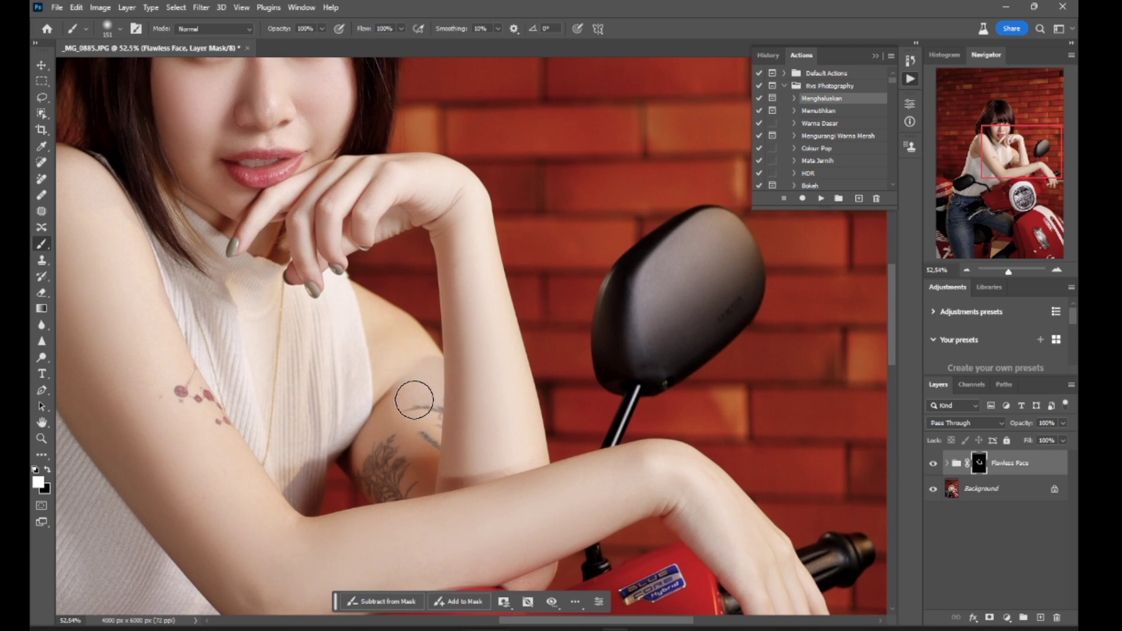
Paint the Flawless Face mask over the tattooed upper arm and the hand and wrist near the handlebar.
drag(428, 463, 431, 308)
scroll(431, 308, down, 4)
scroll(491, 317, up, 2)
drag(338, 365, 371, 329)
scroll(637, 297, down, 3)
drag(428, 488, 646, 501)
drag(611, 314, 566, 474)
Compare the model's skin with the Flawless Face group hidden and shown.
scroll(566, 475, up, 3)
scroll(604, 433, up, 4)
mouse_move(697, 330)
mouse_down()
mouse_move(604, 433)
mouse_move(608, 414)
mouse_move(593, 428)
mouse_up()
scroll(593, 428, down, 3)
scroll(511, 257, up, 3)
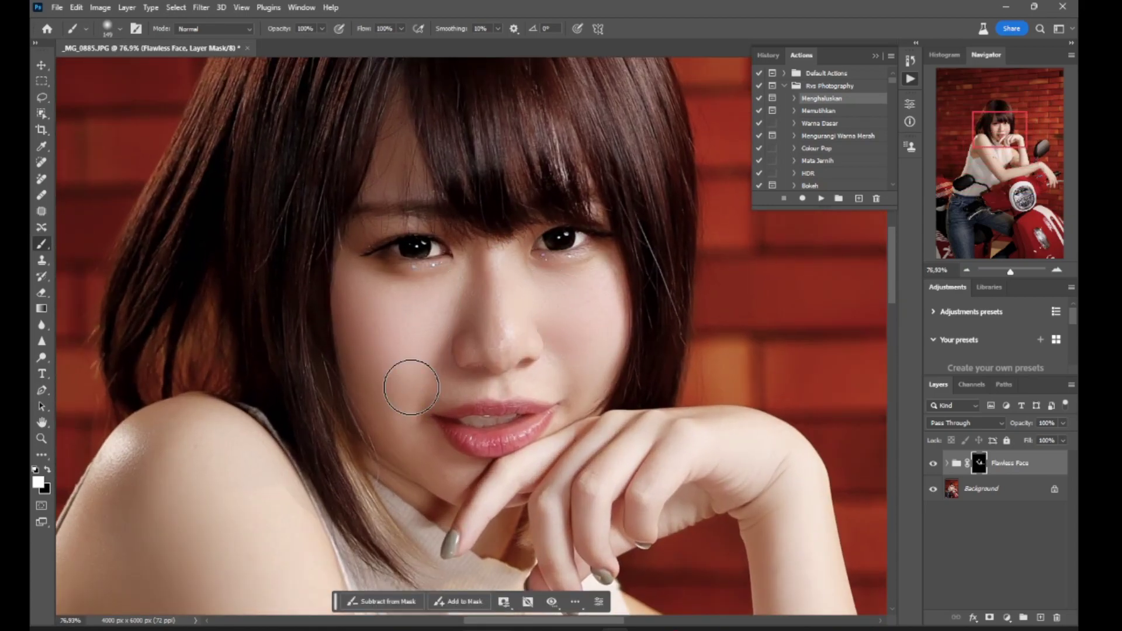
scroll(445, 461, down, 3)
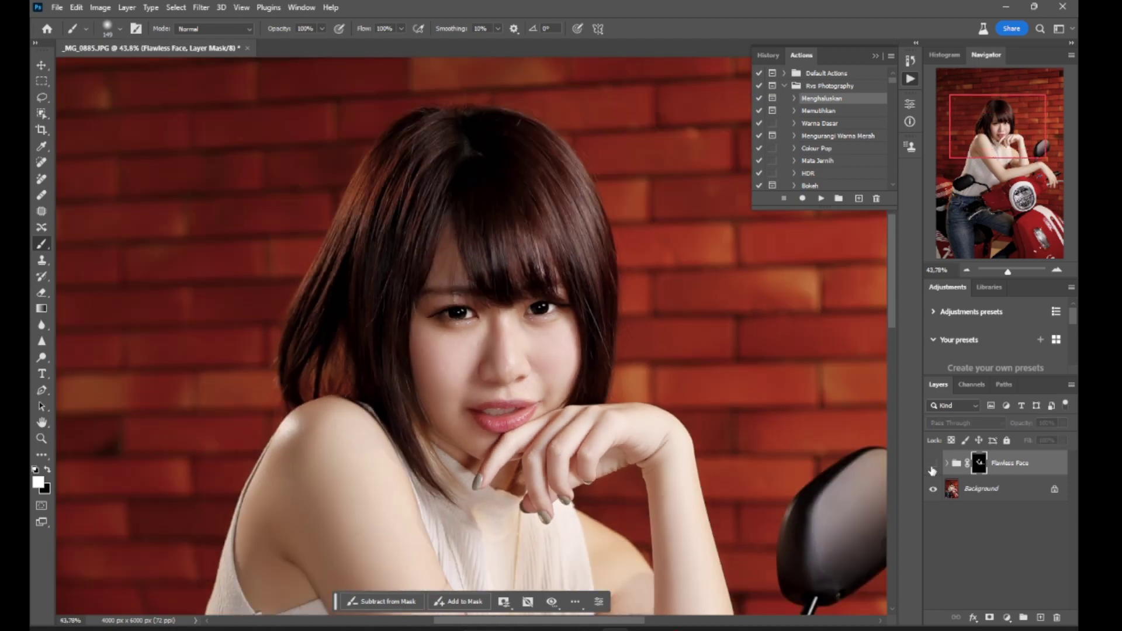
scroll(463, 333, up, 4)
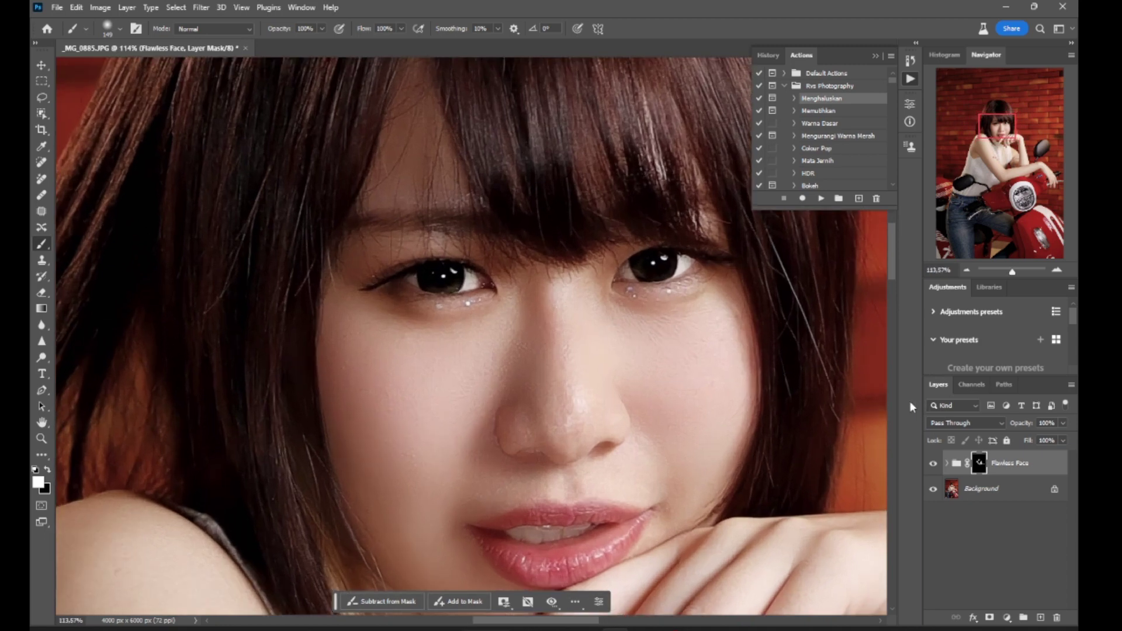
Reduce the Flawless Face group's opacity to 61% and check the effect with the group hidden and shown.
click(1064, 423)
click(932, 463)
right_click(981, 495)
click(949, 466)
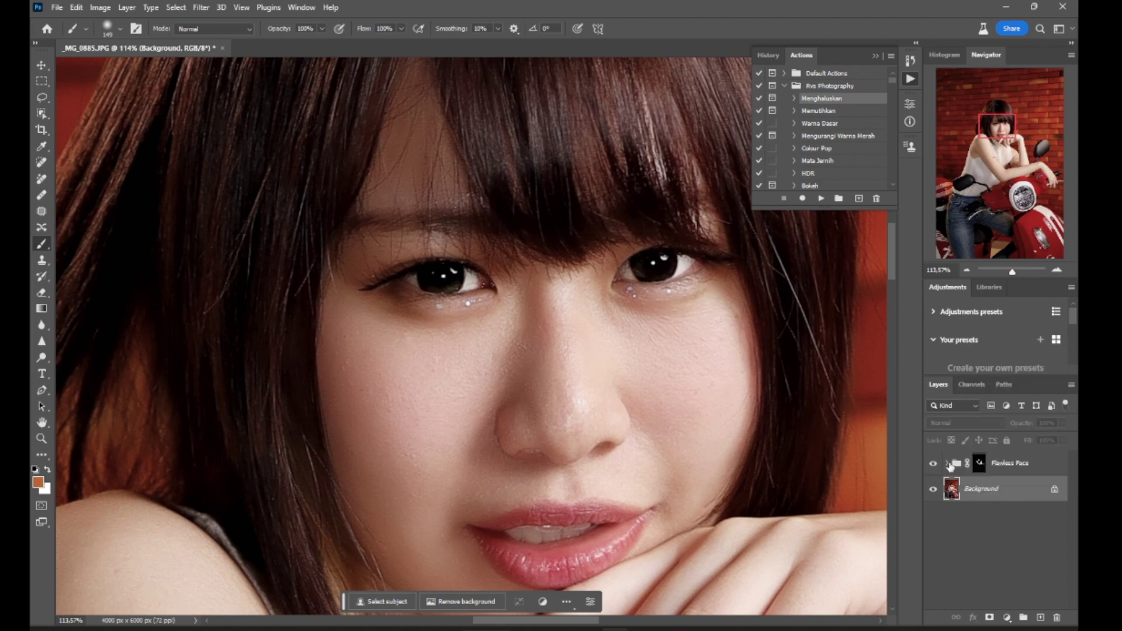
click(1017, 466)
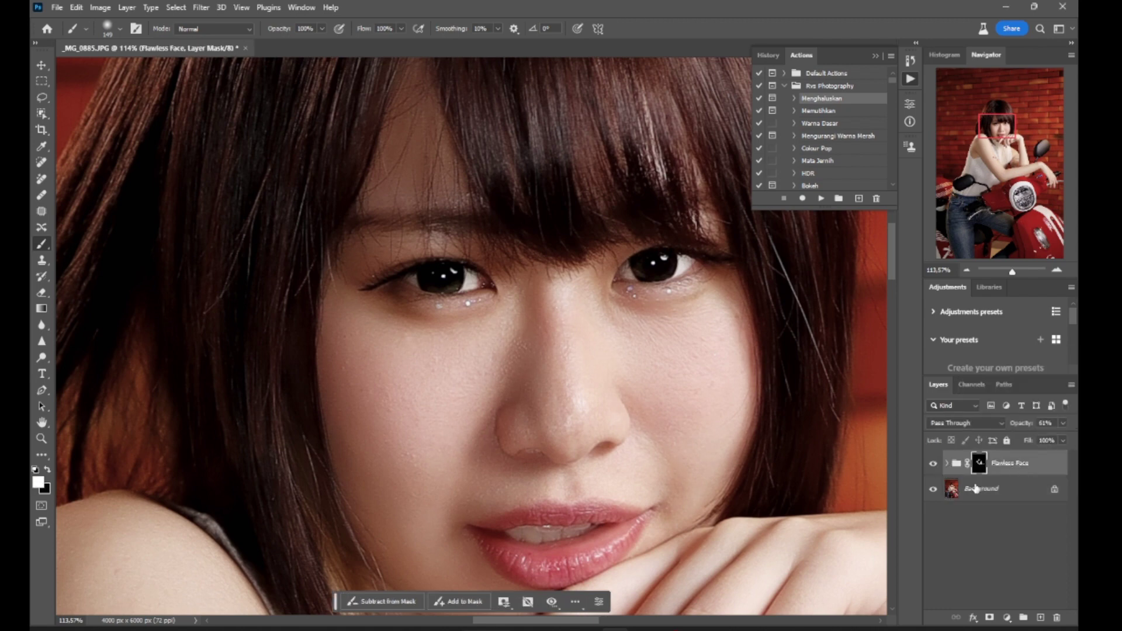
Flatten the Flawless Face group into the Background and check the whole portrait.
right_click(975, 489)
click(987, 478)
scroll(517, 308, down, 5)
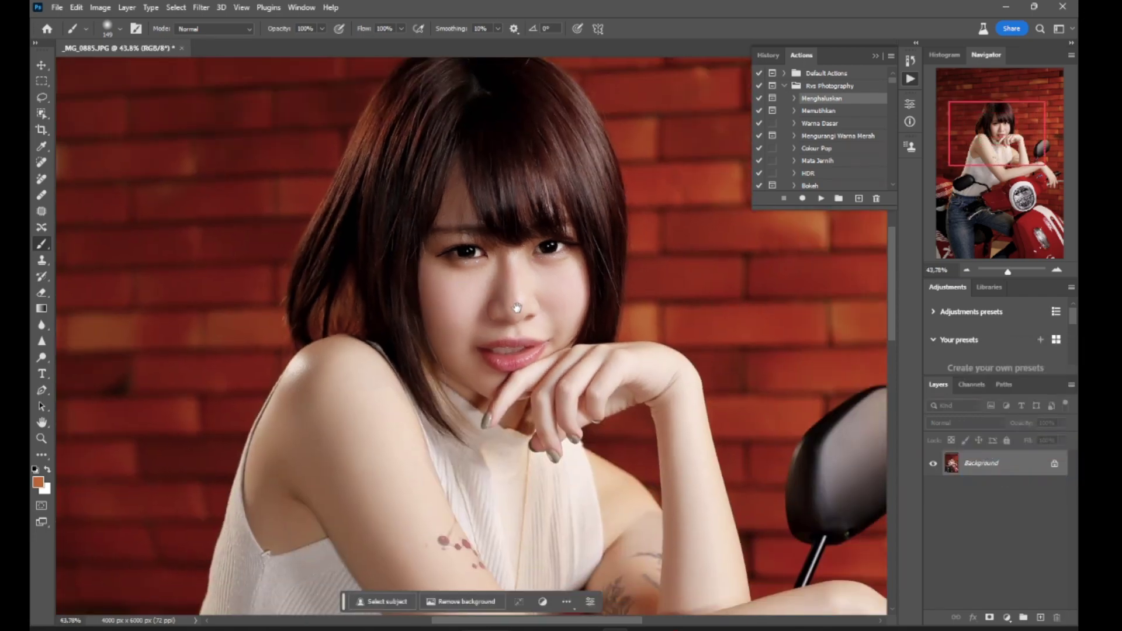
scroll(517, 308, down, 2)
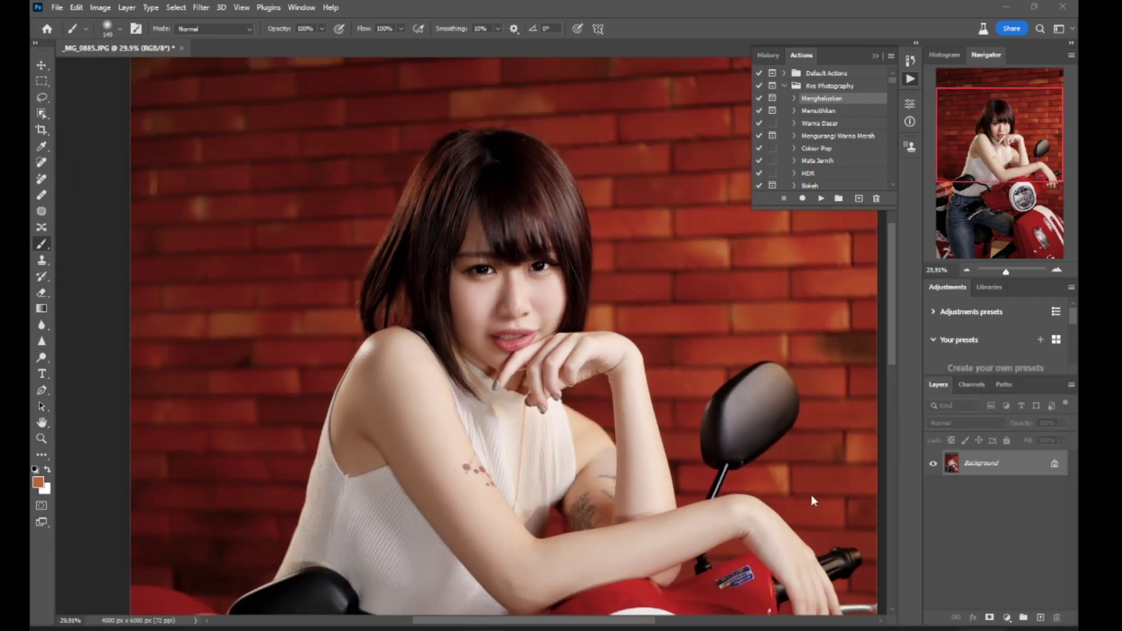
scroll(453, 267, up, 3)
scroll(452, 267, down, 8)
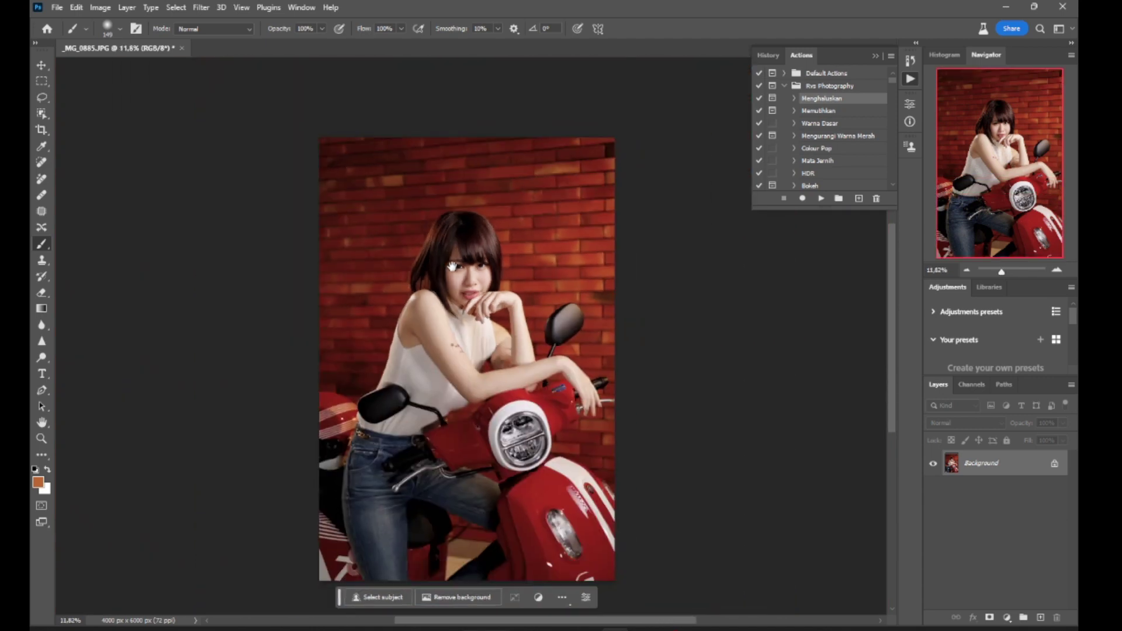
Try flipping the canvas horizontally, inspect the mirrored composition and undo the flip.
click(95, 9)
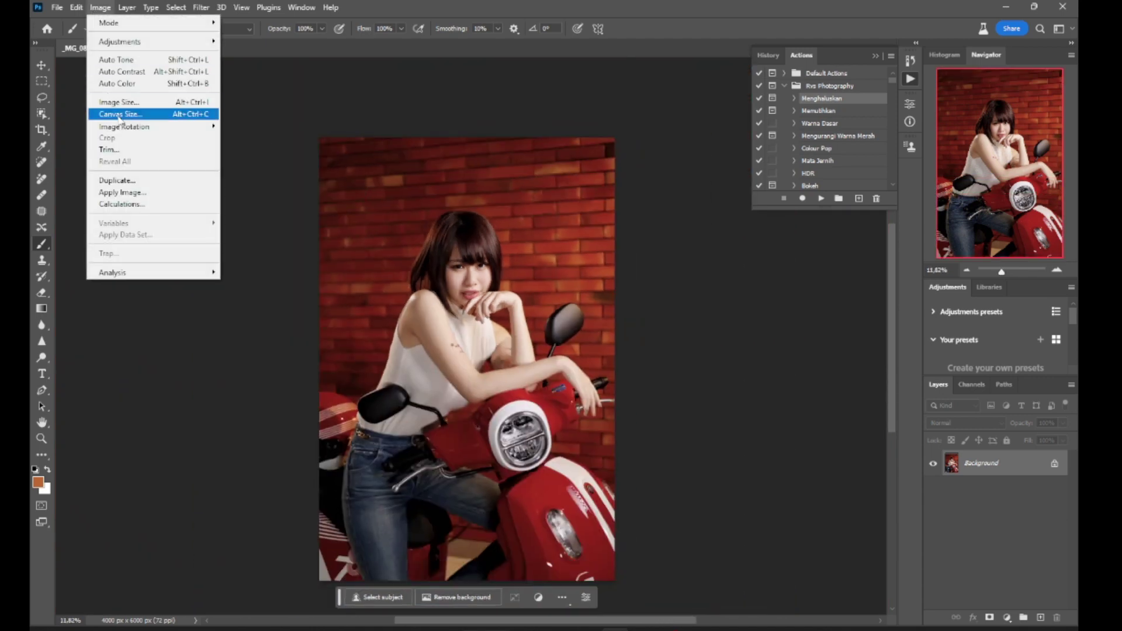
mouse_move(175, 126)
click(269, 180)
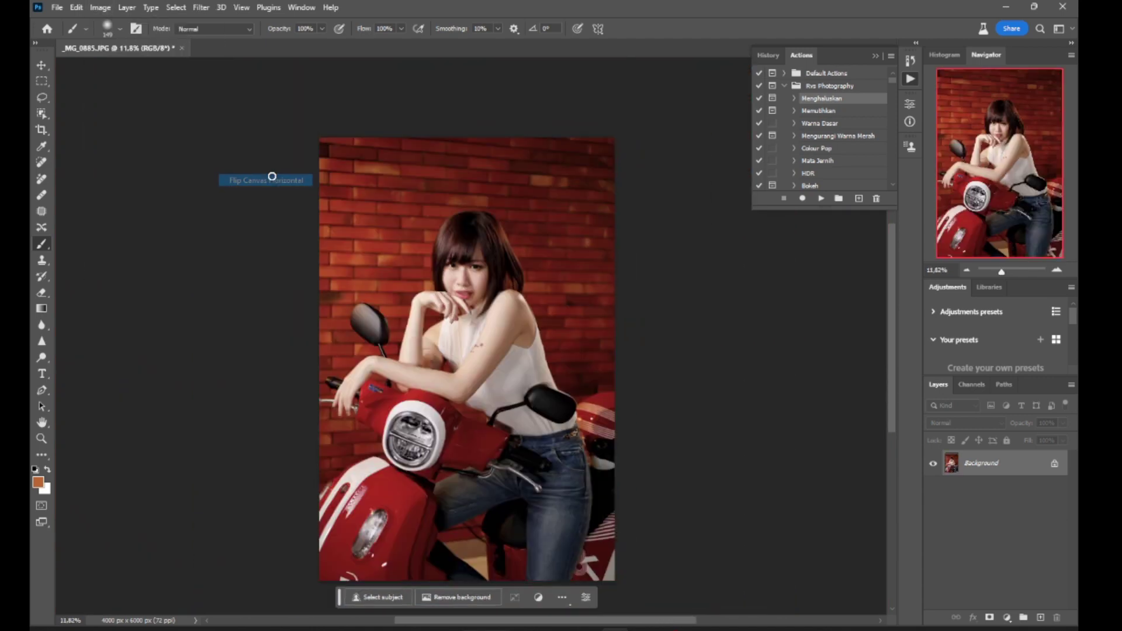
scroll(464, 327, up, 1)
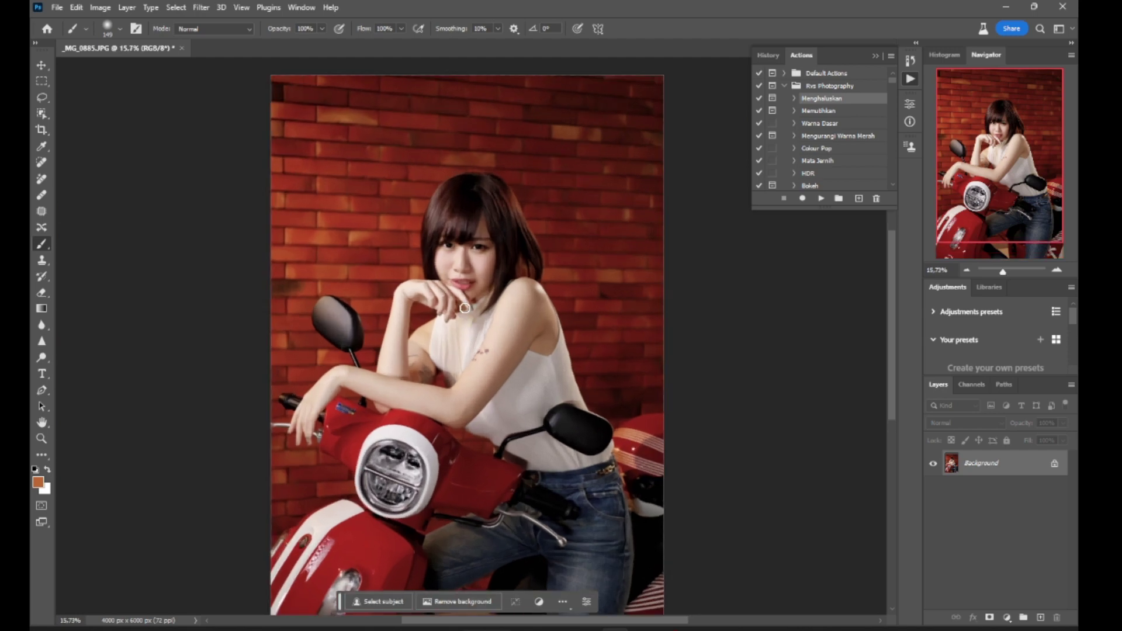
scroll(464, 308, down, 2)
scroll(456, 317, up, 5)
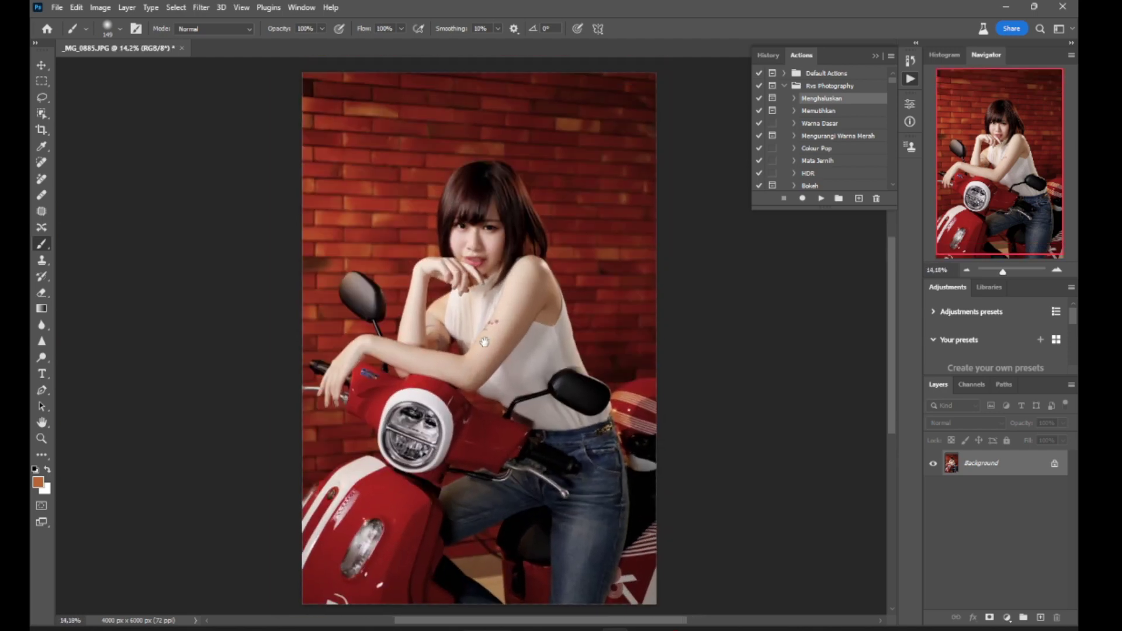
scroll(481, 277, down, 2)
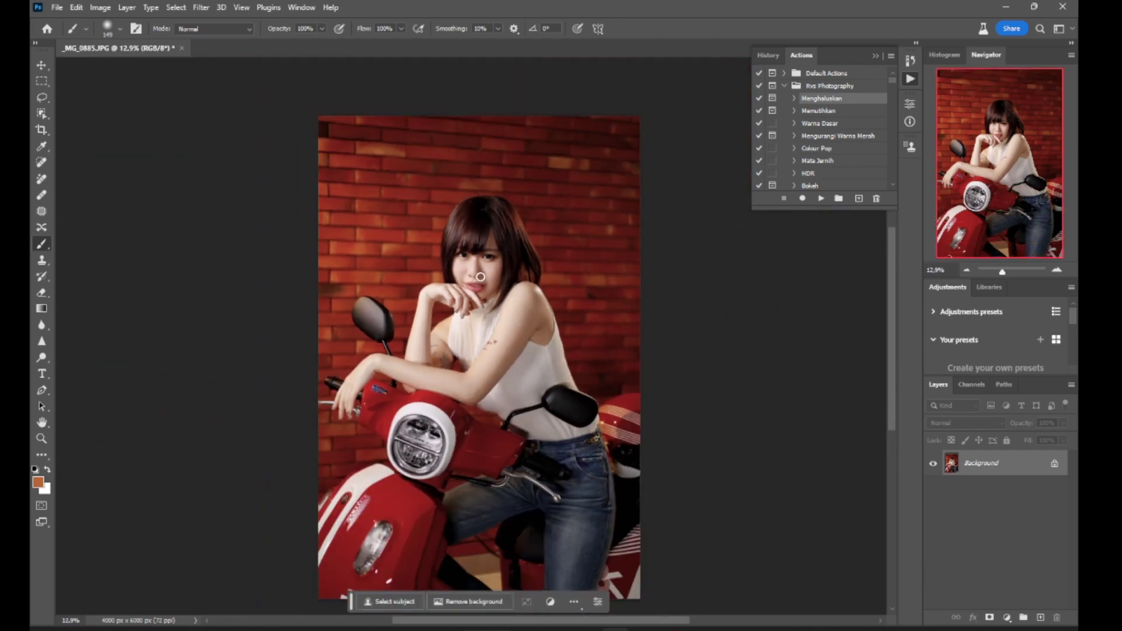
key(ctrl+z)
scroll(491, 272, down, 1)
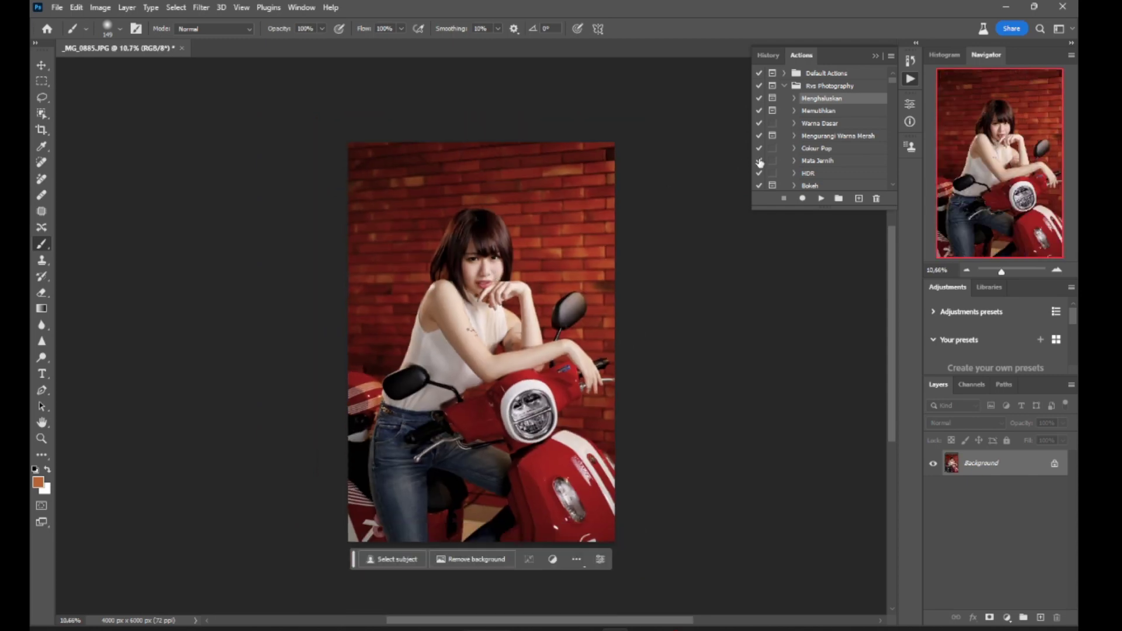
Compare the mirrored and original compositions by switching between the Flatten Image and Flip Canvas Horizontal history states.
click(906, 61)
click(839, 182)
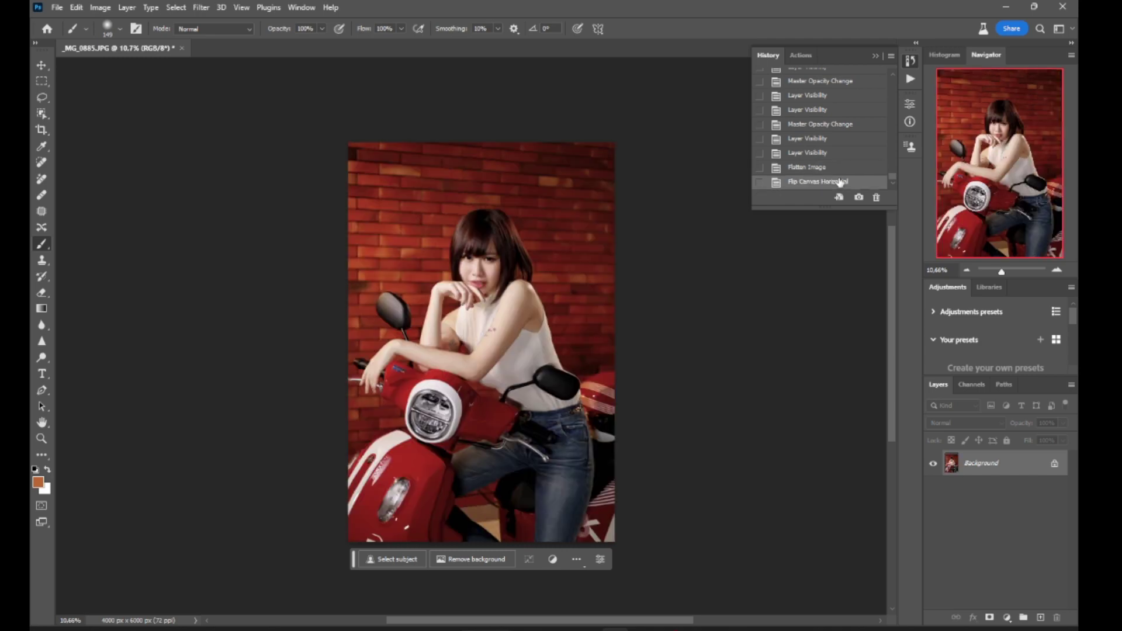
scroll(671, 295, up, 2)
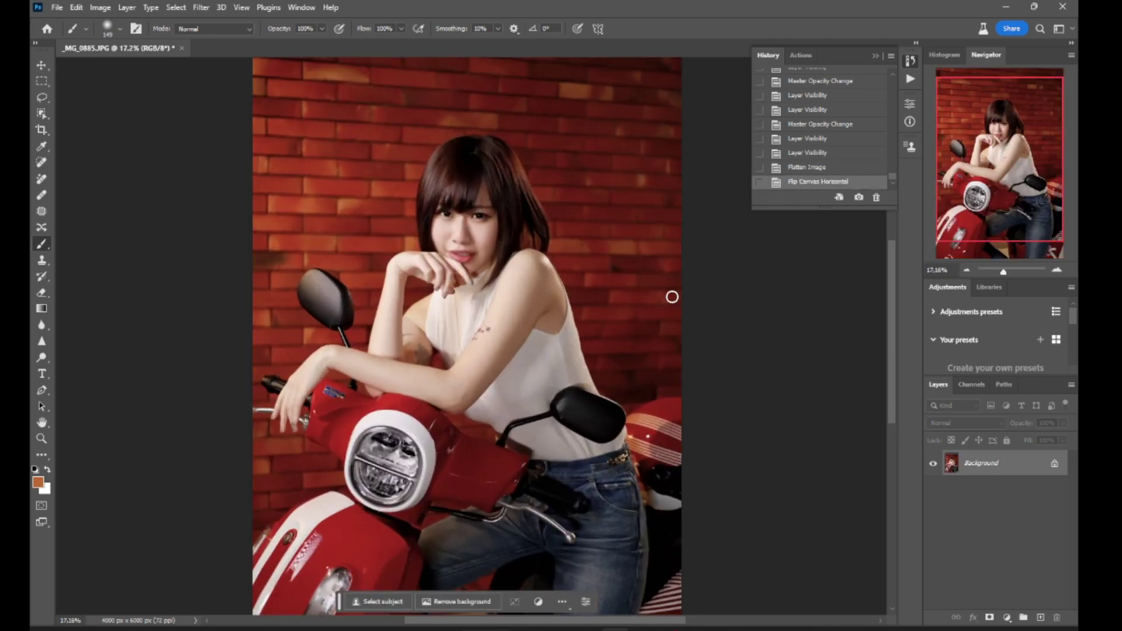
scroll(697, 239, down, 2)
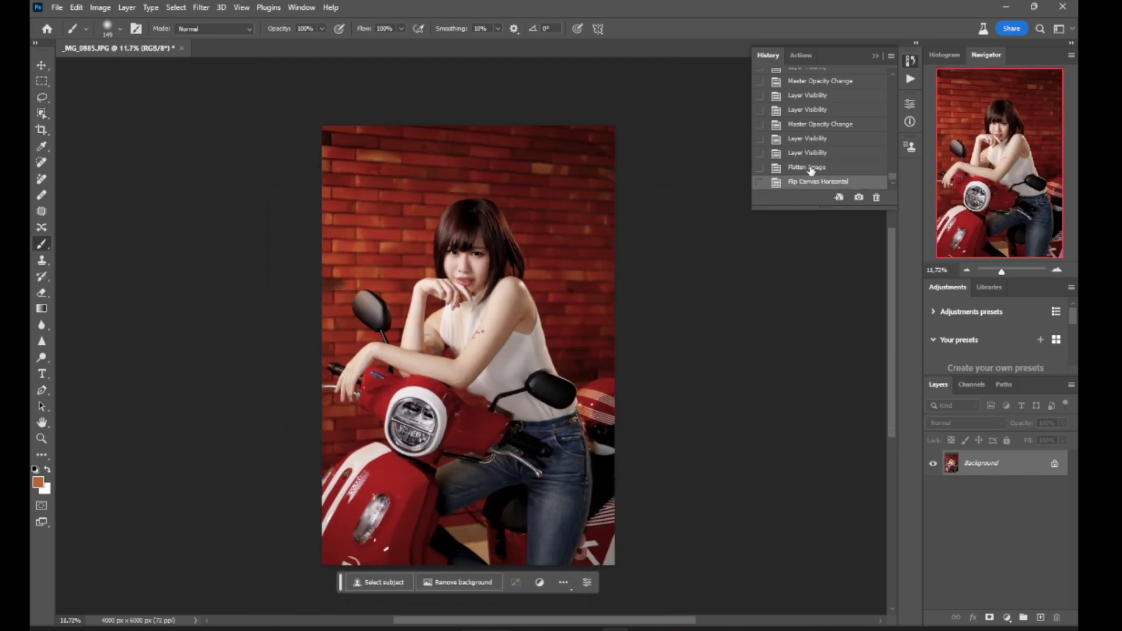
click(811, 170)
click(817, 182)
click(816, 169)
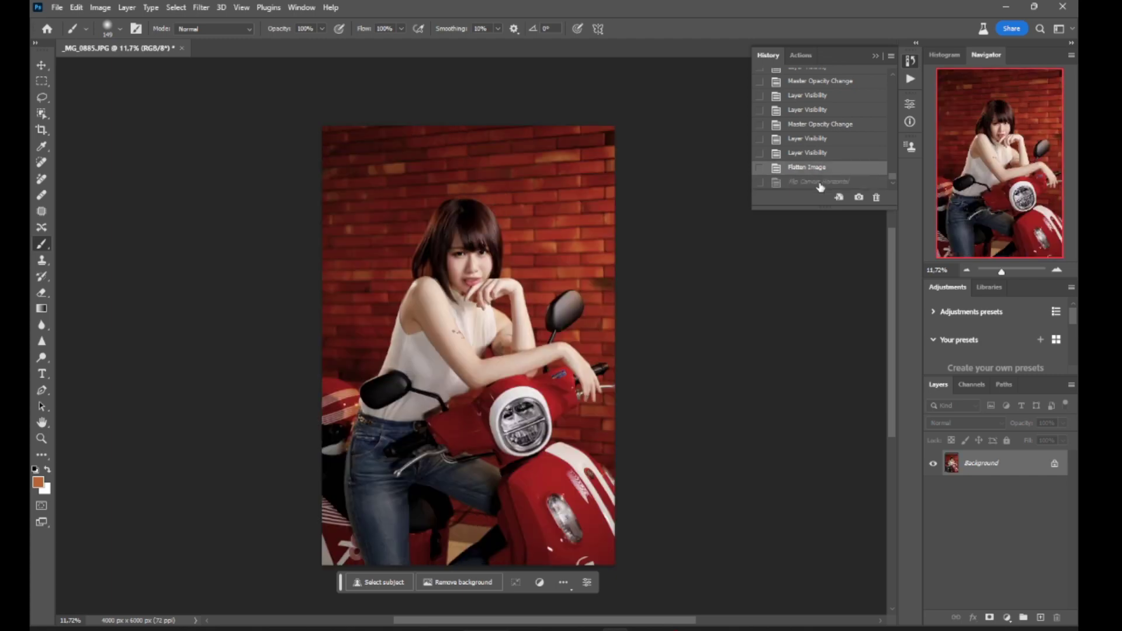
click(819, 183)
click(820, 169)
click(820, 182)
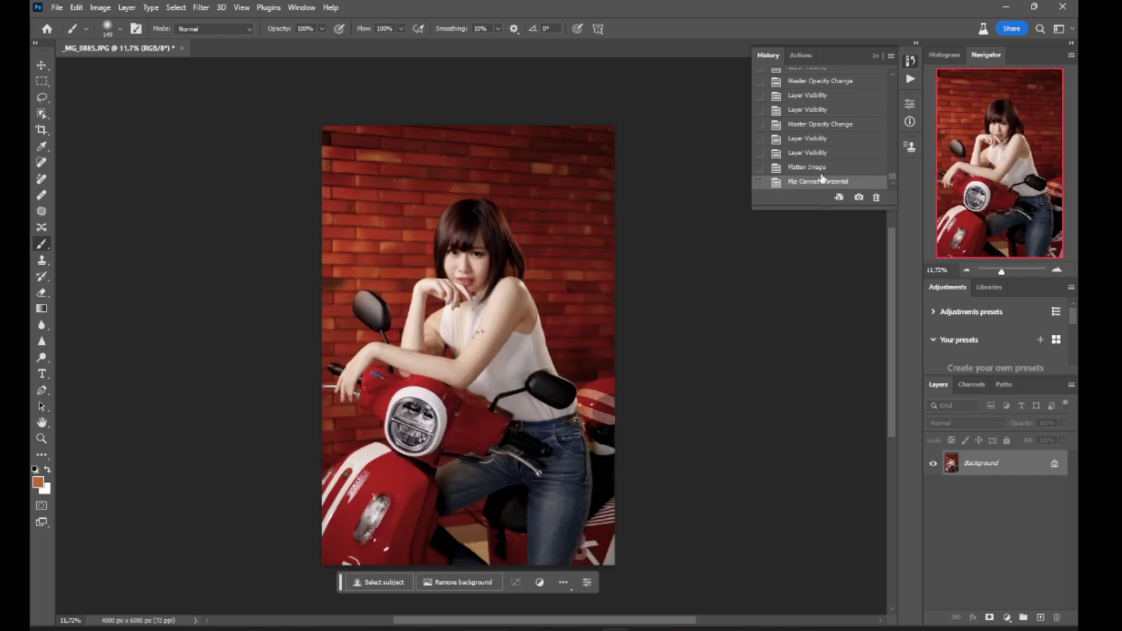
click(820, 169)
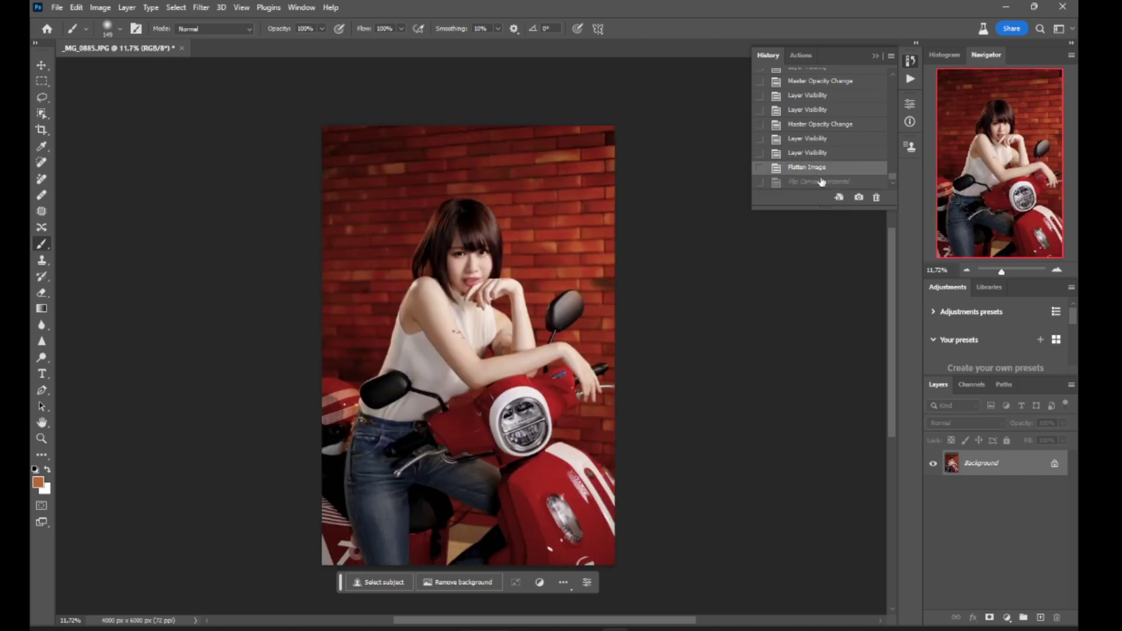
click(821, 181)
Restore the unflipped Flatten Image history state, close the history and inspect the portrait.
scroll(454, 284, up, 4)
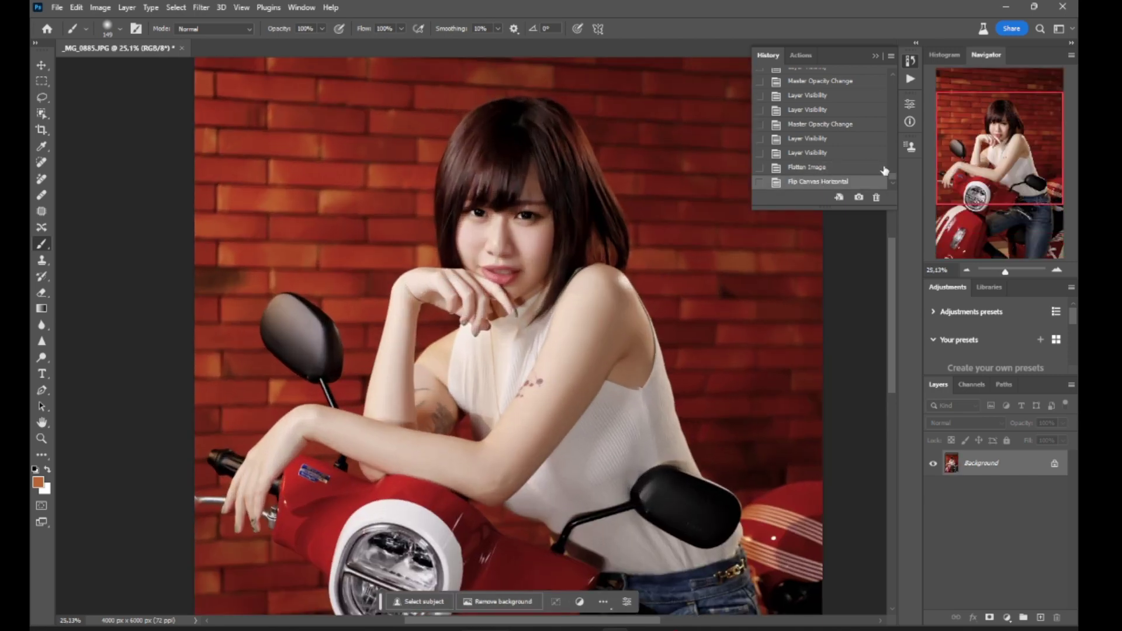
click(884, 169)
scroll(734, 142, down, 4)
click(909, 60)
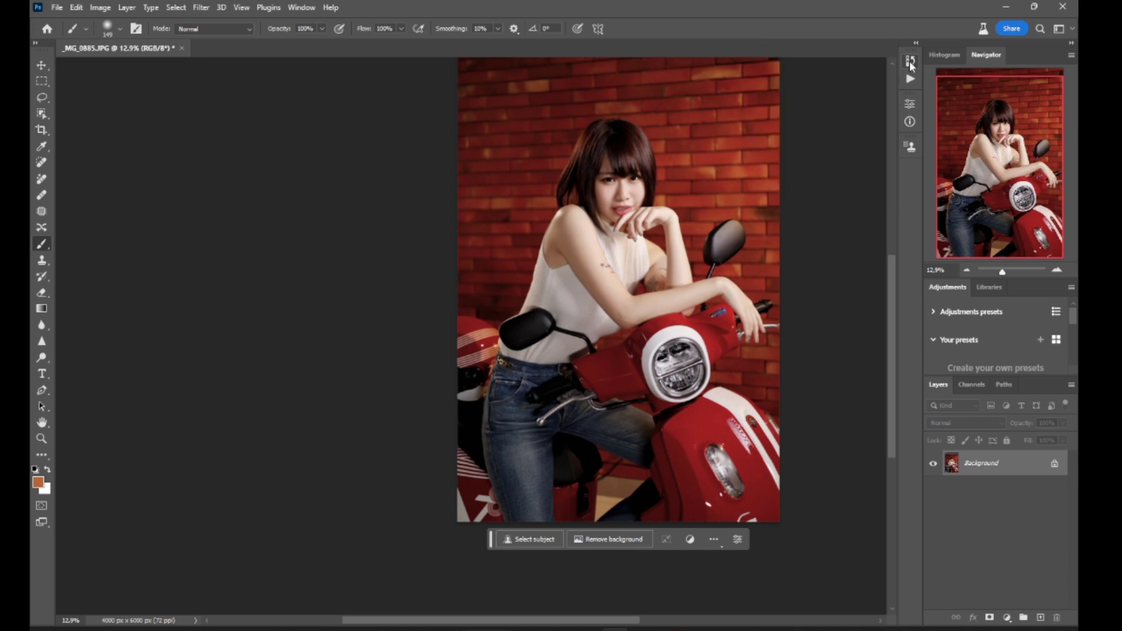
scroll(512, 279, up, 2)
scroll(512, 279, down, 1)
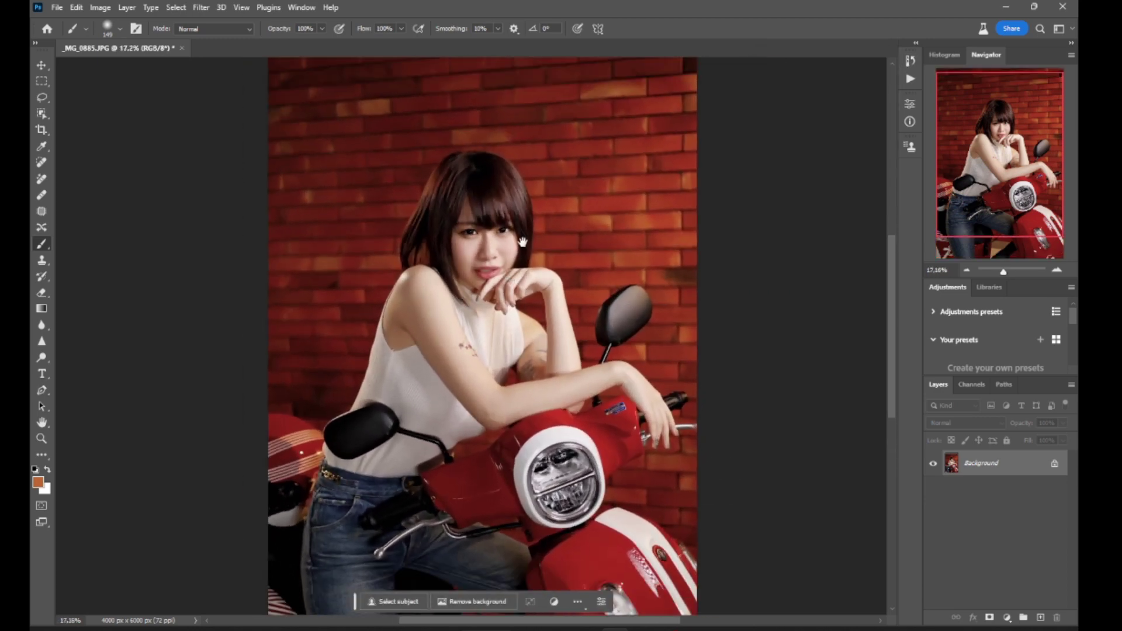
drag(522, 240, 472, 293)
scroll(471, 292, up, 3)
scroll(471, 293, down, 2)
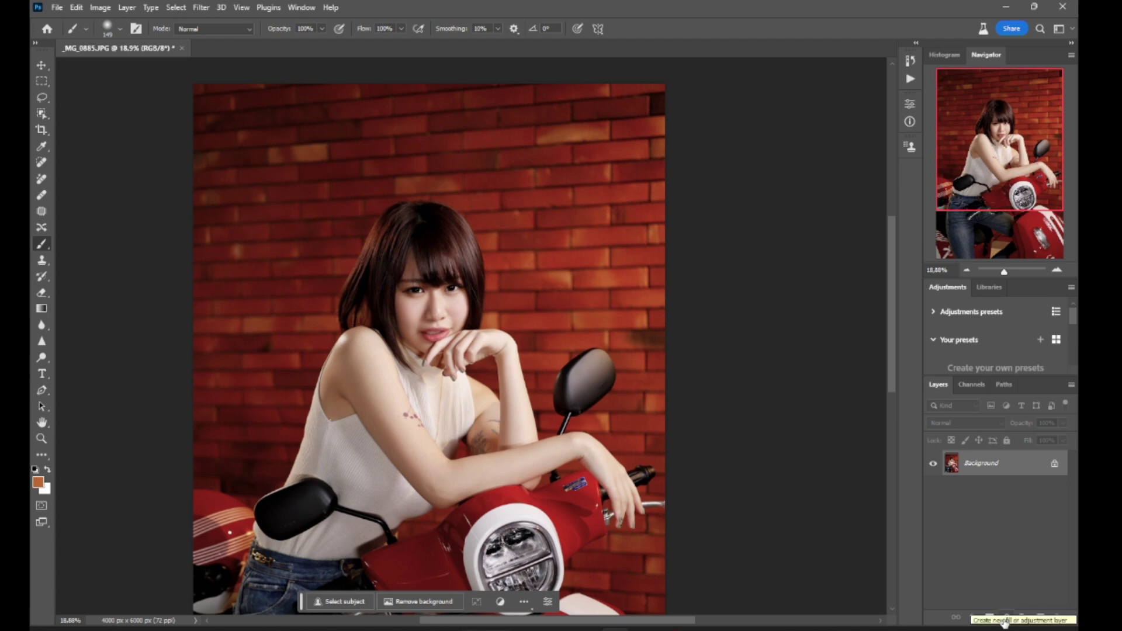
Duplicate the Background to a new layer and apply the High Pass filter to the copy.
key(ctrl+j)
click(201, 7)
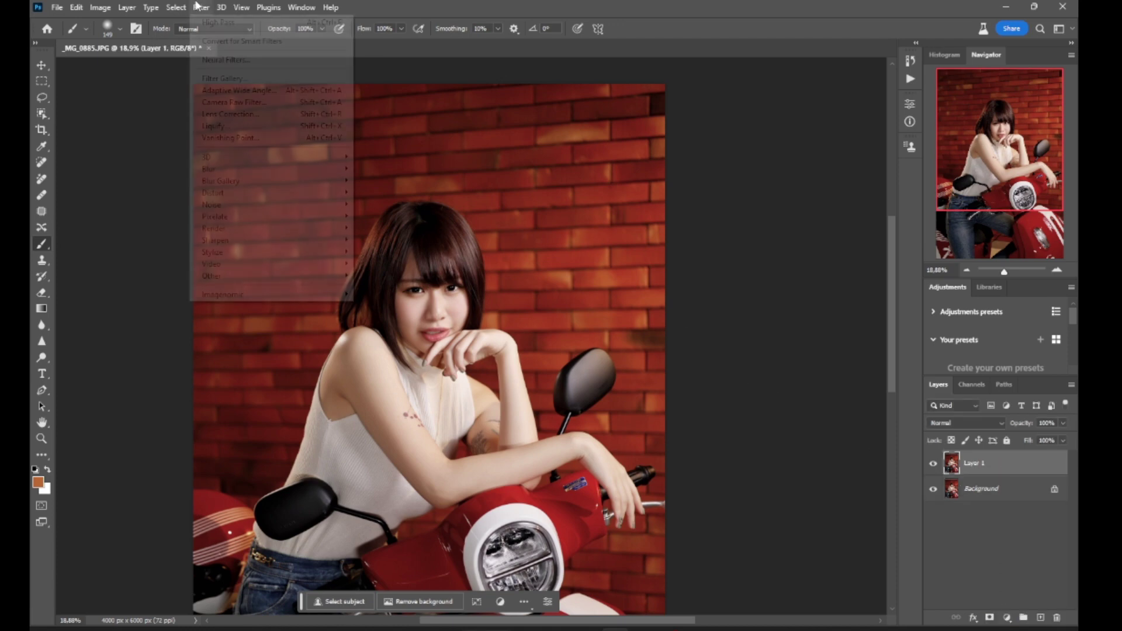
mouse_move(281, 284)
click(407, 289)
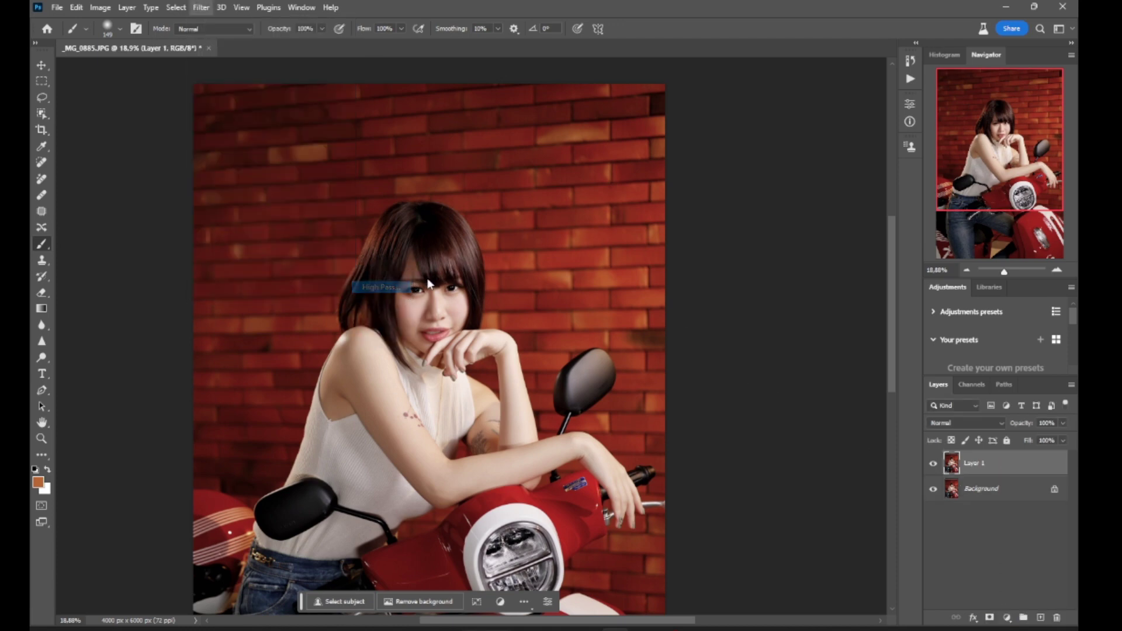
click(618, 151)
Set the High Pass layer's blend mode to Soft Light and compare the portrait with and without it.
key(b)
click(965, 423)
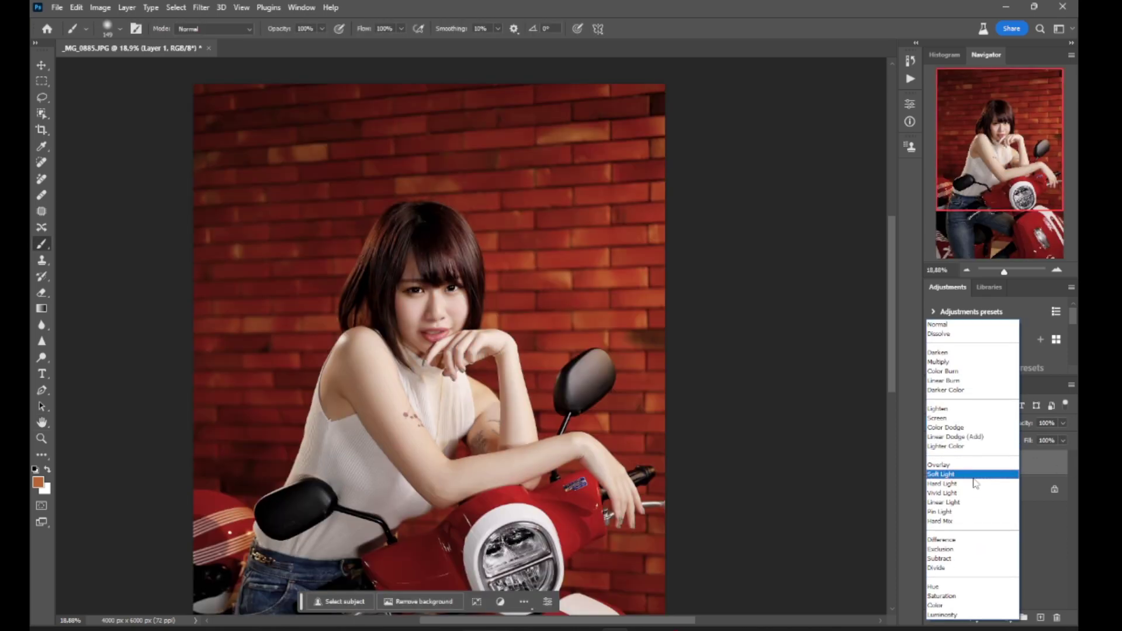
click(975, 478)
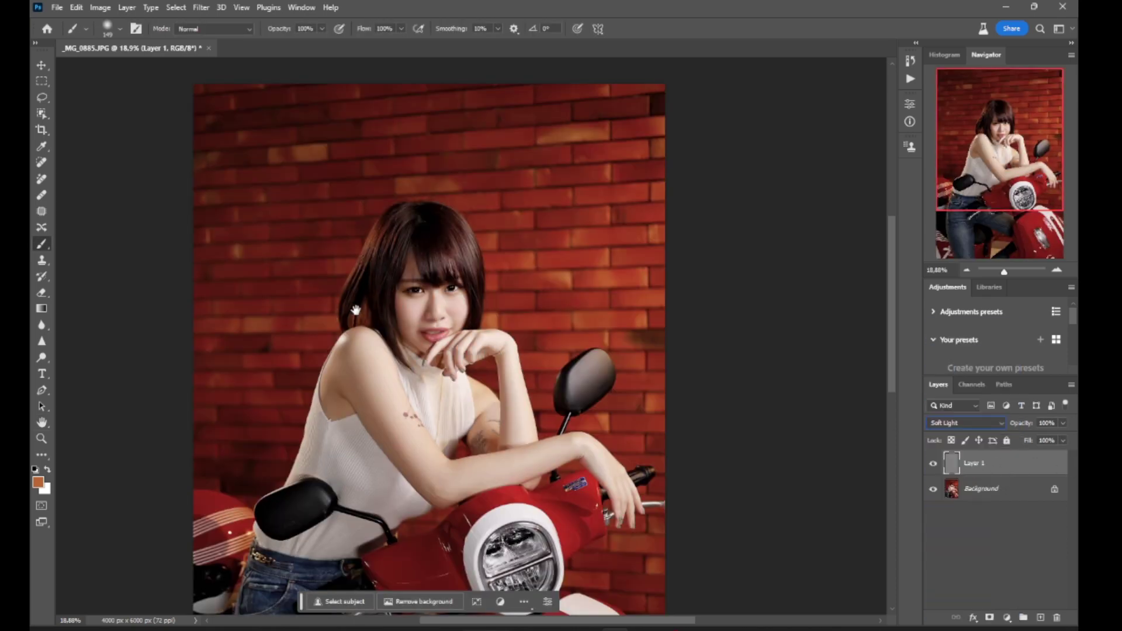
drag(415, 328, 794, 357)
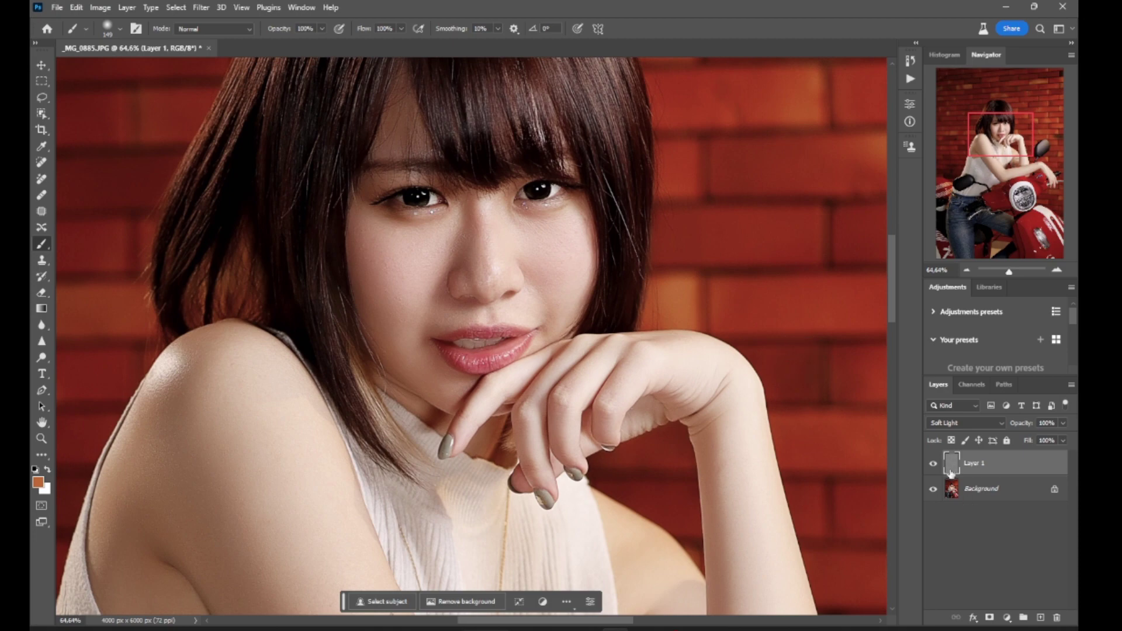
click(934, 464)
drag(644, 383, 514, 345)
drag(630, 401, 625, 369)
scroll(625, 369, down, 2)
Add a Levels adjustment layer with the black input level at 8 and compare the portrait with and without it.
click(1006, 618)
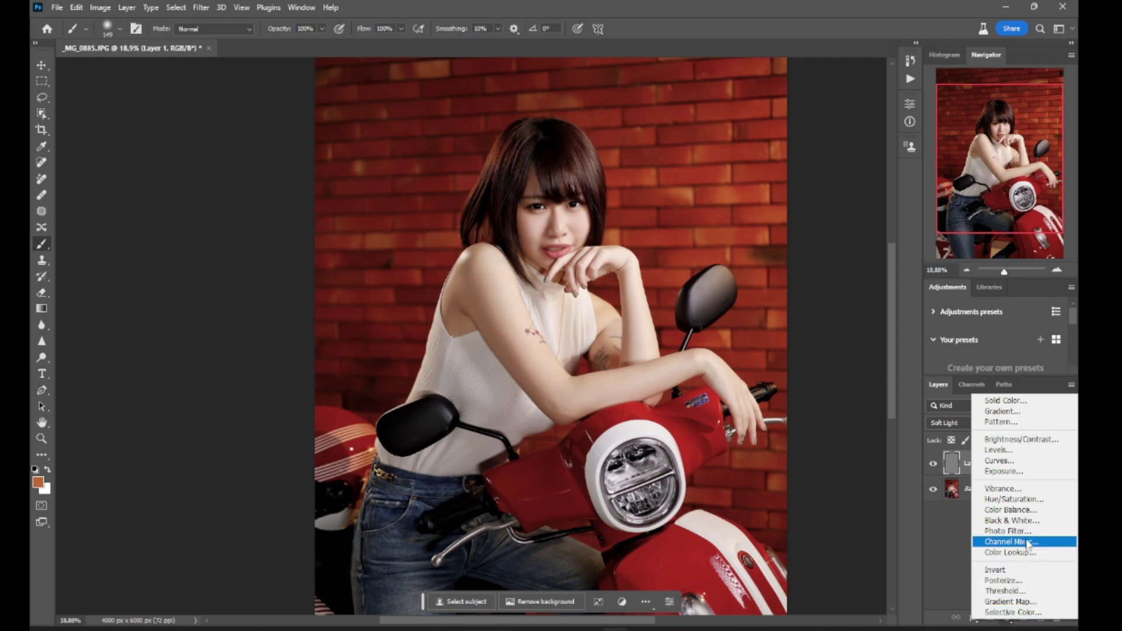
click(1017, 455)
scroll(543, 281, up, 6)
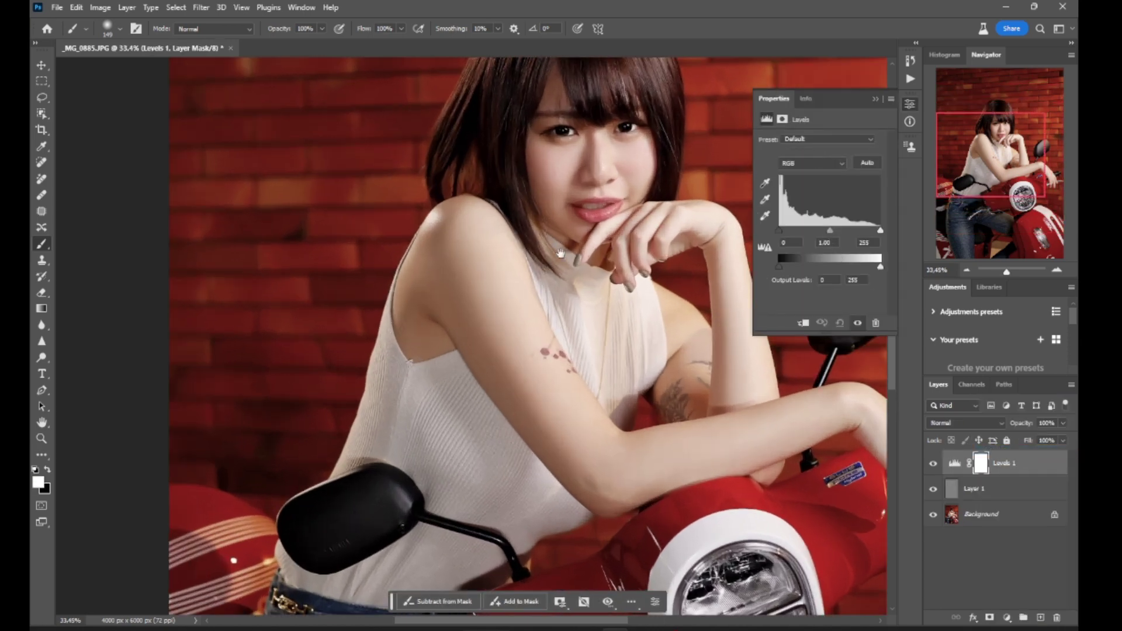
drag(560, 253, 374, 358)
scroll(548, 303, down, 2)
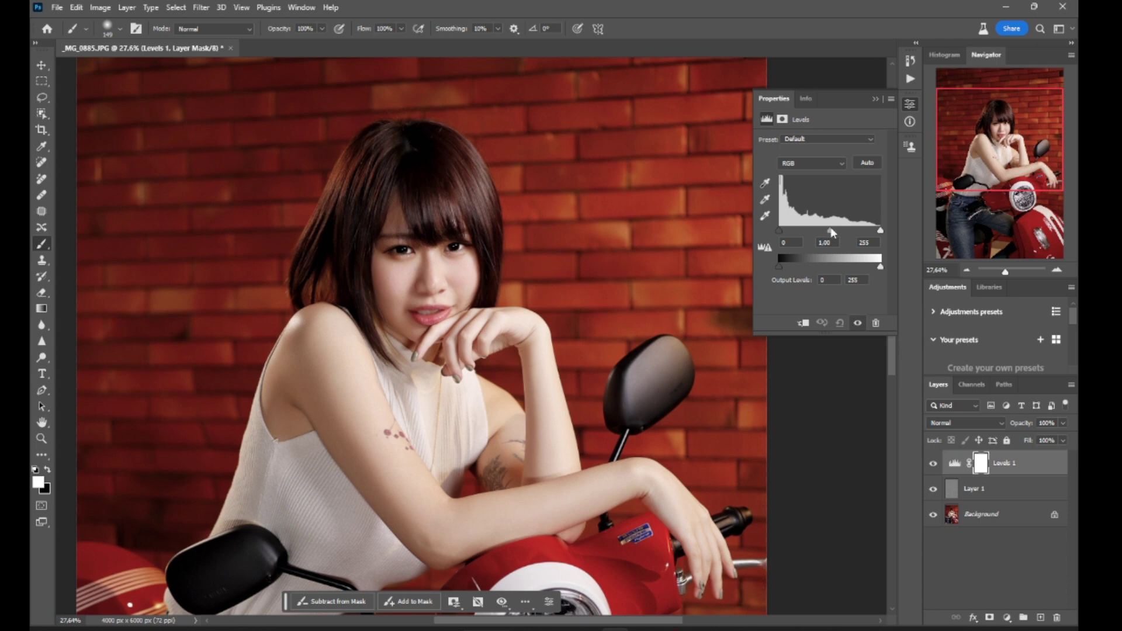
drag(829, 229, 828, 229)
scroll(671, 260, down, 5)
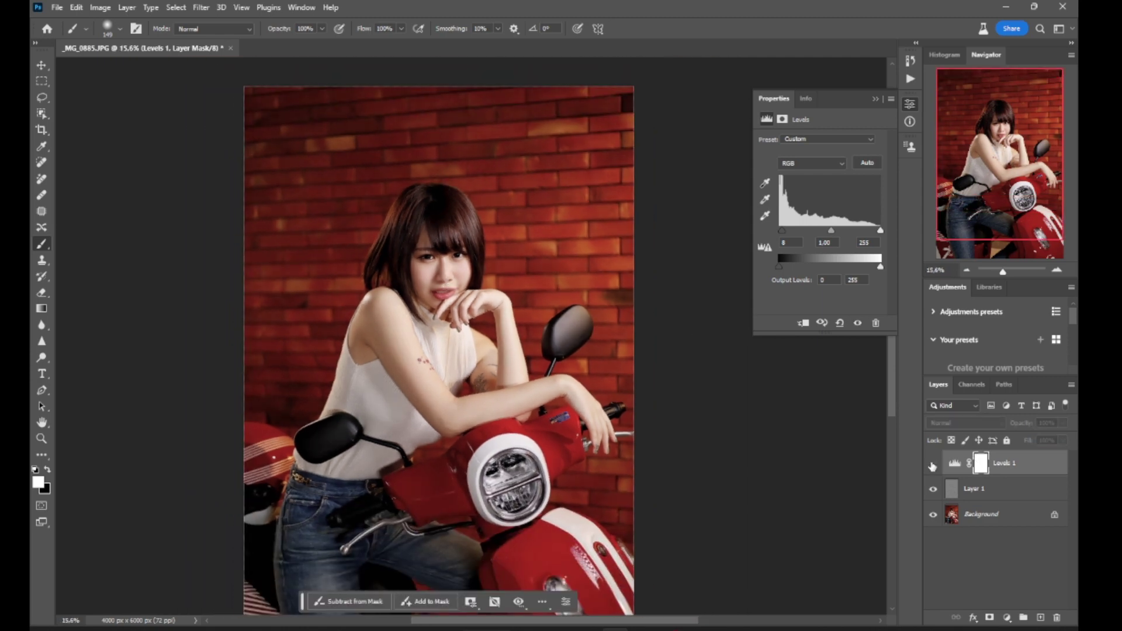
scroll(561, 313, down, 1)
scroll(604, 237, up, 6)
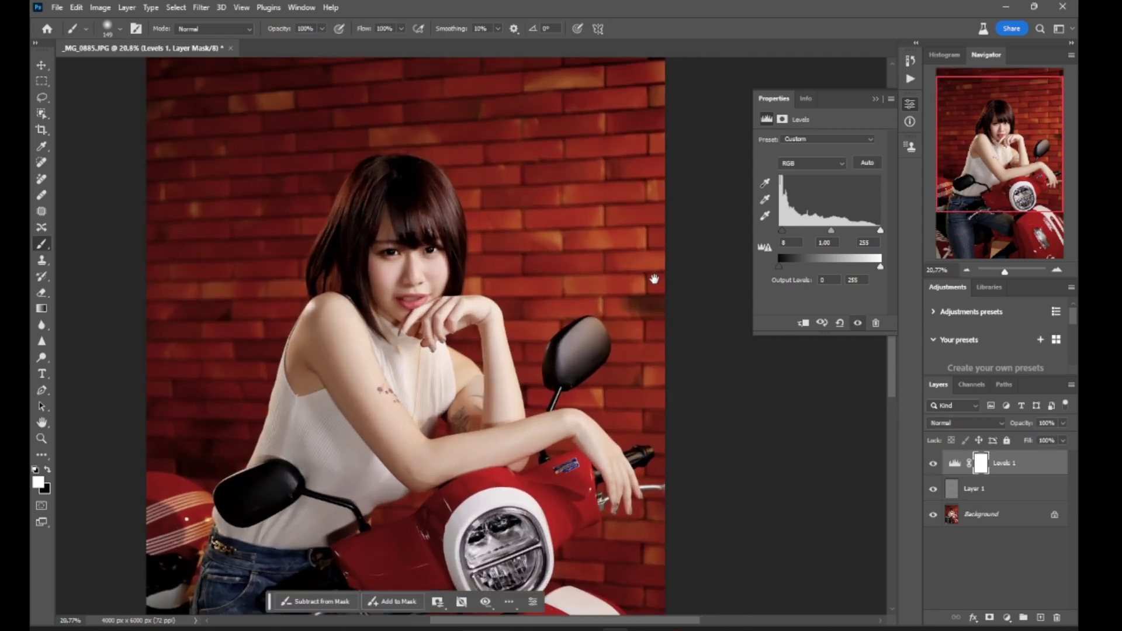
Flatten all layers into the Background and duplicate the result to a new layer.
right_click(996, 509)
click(998, 501)
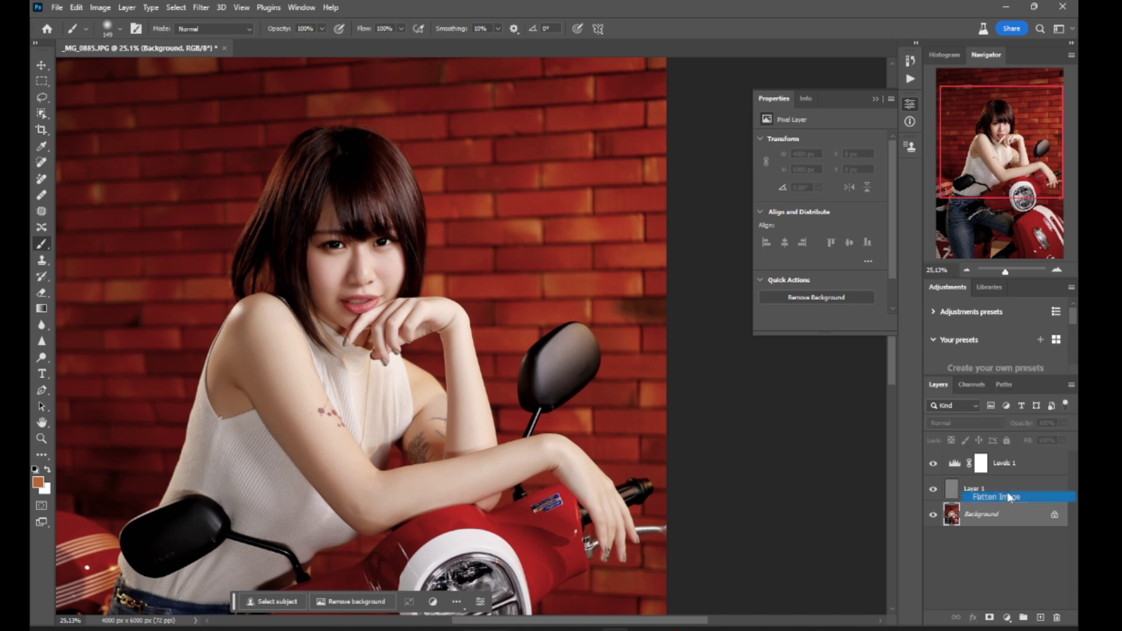
key(ctrl+j)
double_click(995, 496)
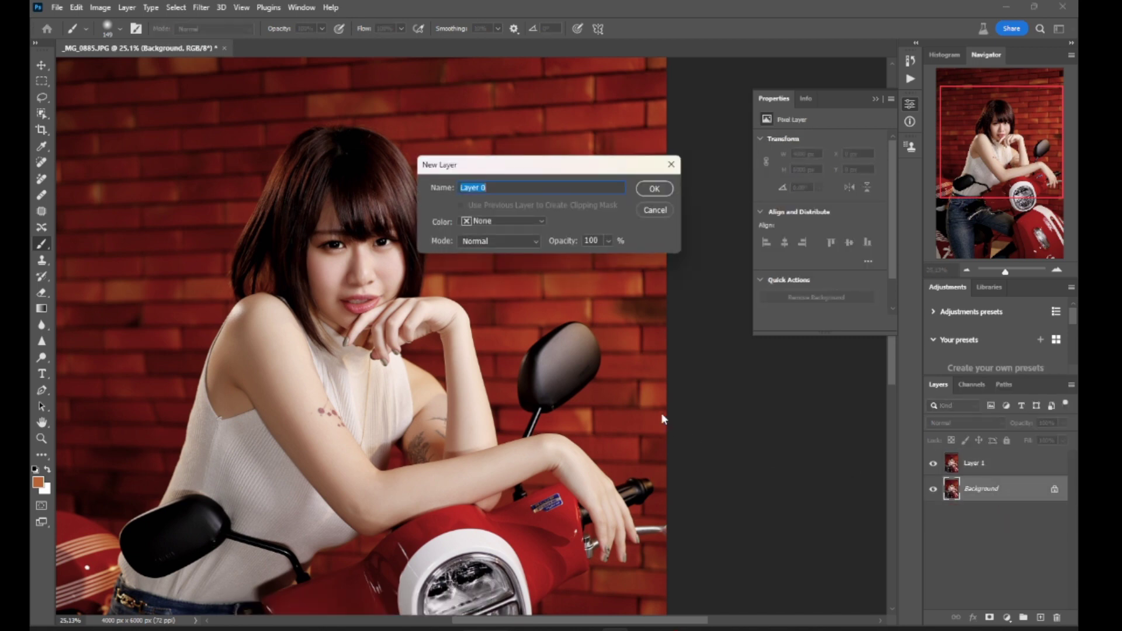
click(641, 211)
Try lightening the shoulder and arms on the Background with the Dodge tool, range Midtones, exposure 50%.
key(ctrl+plus)
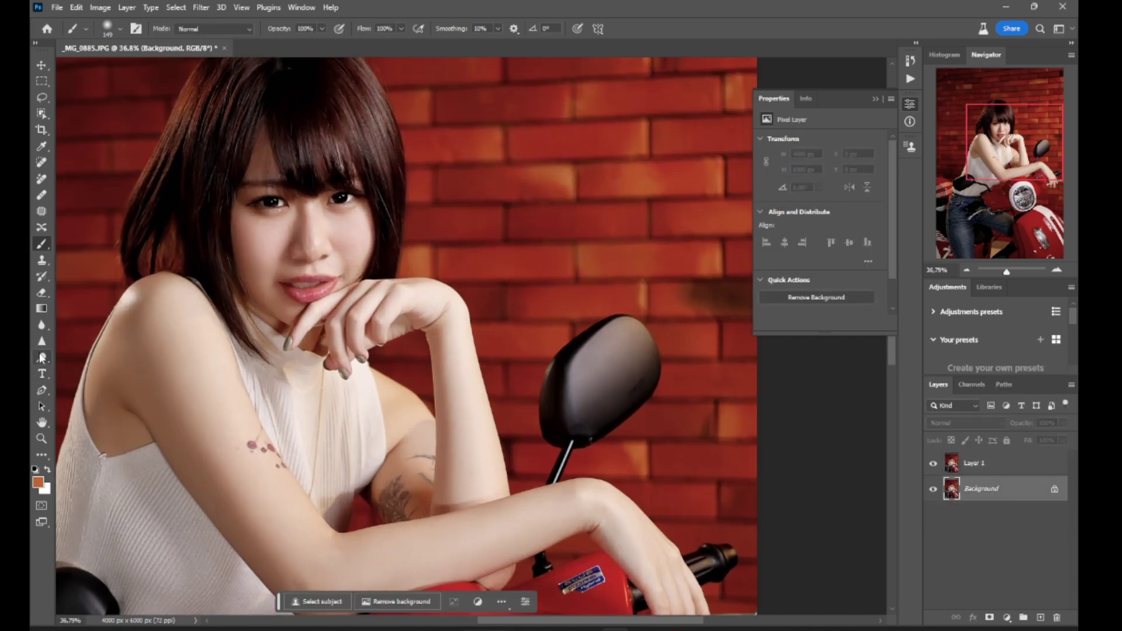
click(42, 357)
click(74, 358)
scroll(104, 374, down, 5)
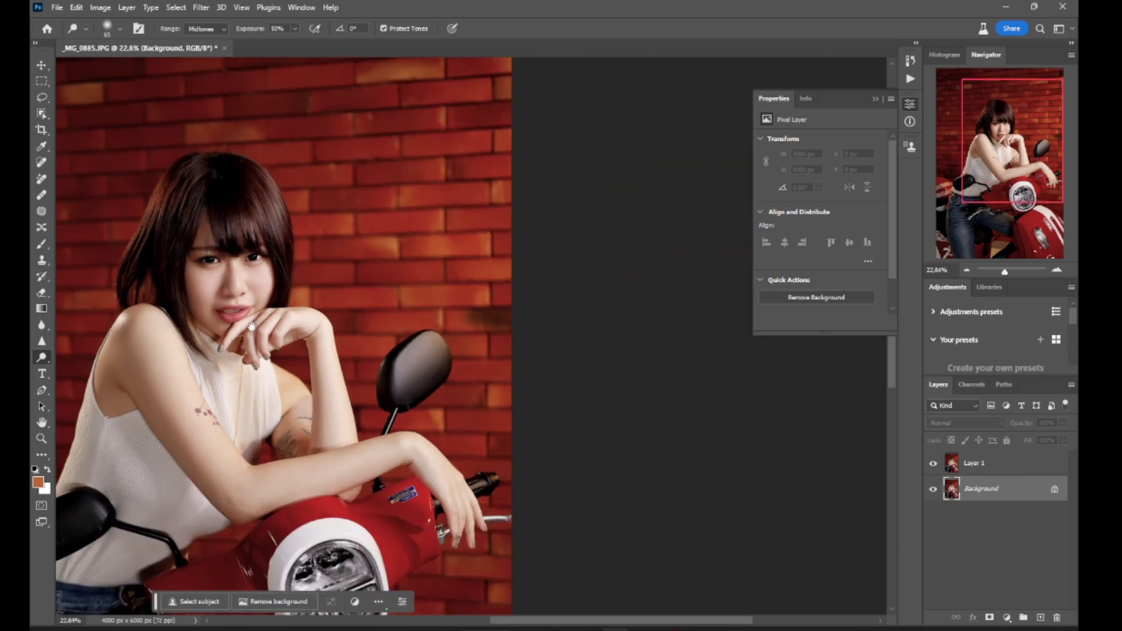
mouse_move(194, 297)
mouse_down()
mouse_move(243, 368)
mouse_move(388, 279)
mouse_up()
scroll(388, 278, up, 7)
mouse_move(328, 361)
mouse_down()
mouse_move(358, 363)
mouse_move(367, 313)
mouse_move(395, 294)
mouse_up()
scroll(359, 366, down, 3)
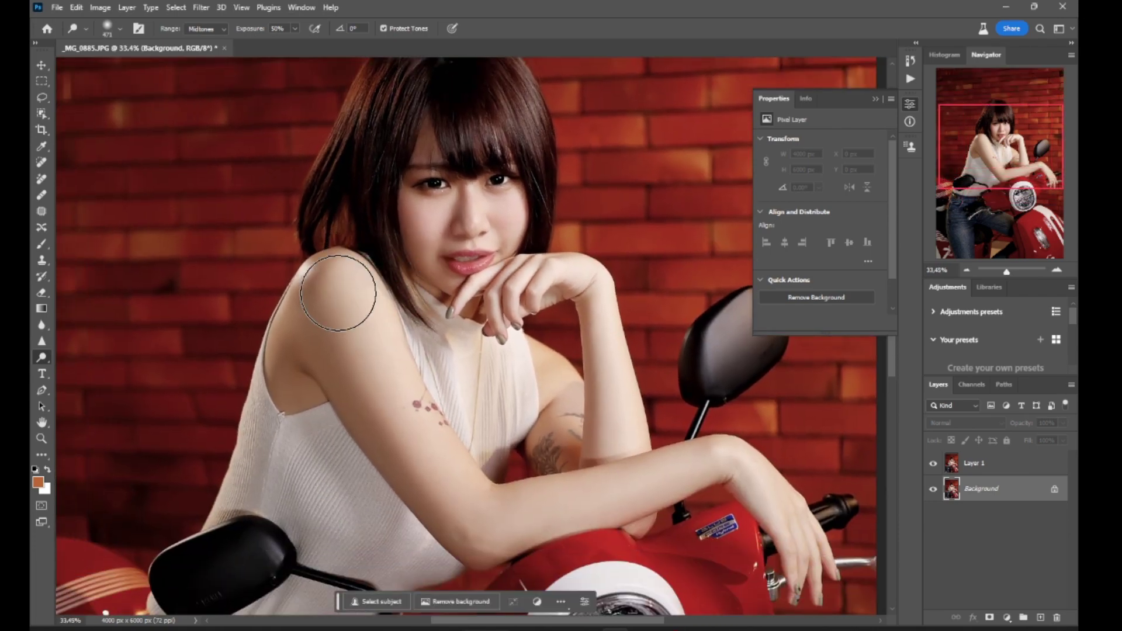
drag(398, 419, 368, 449)
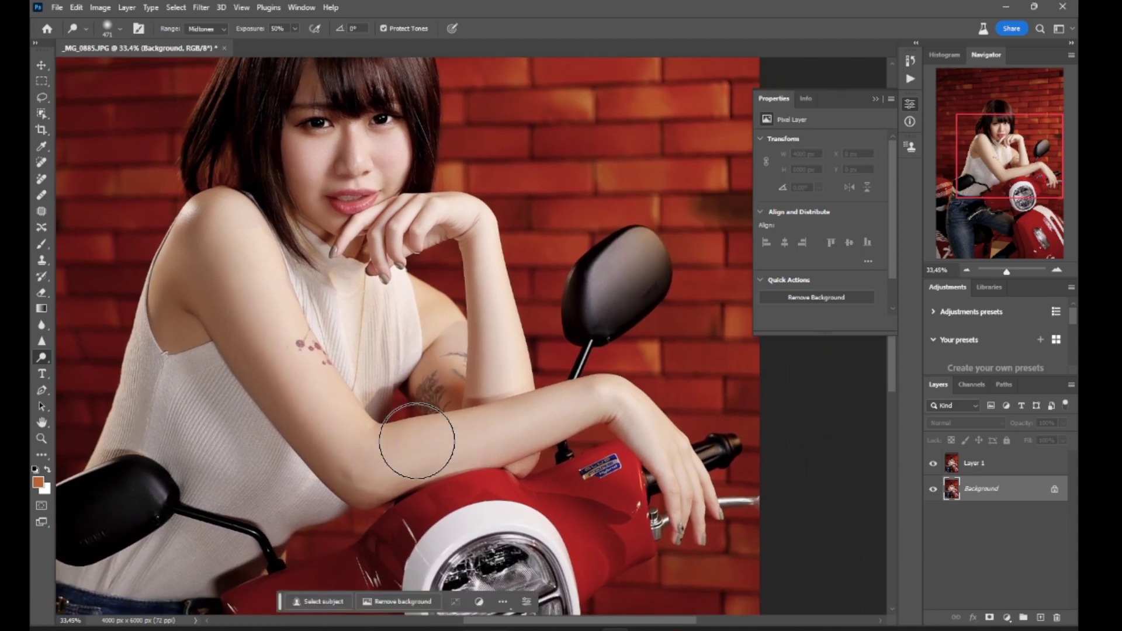
Try dodging the raised forearm and the face on the Background, using a smaller 213 px brush for the face.
scroll(533, 416, up, 2)
scroll(533, 416, left, 1)
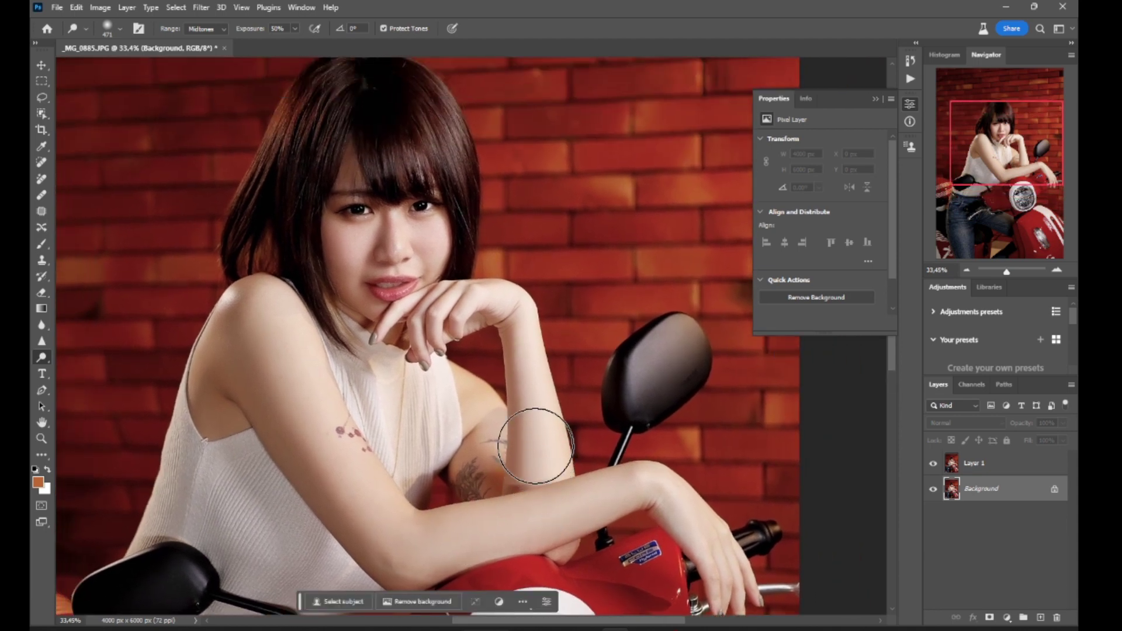
drag(439, 282, 405, 268)
scroll(406, 245, up, 10)
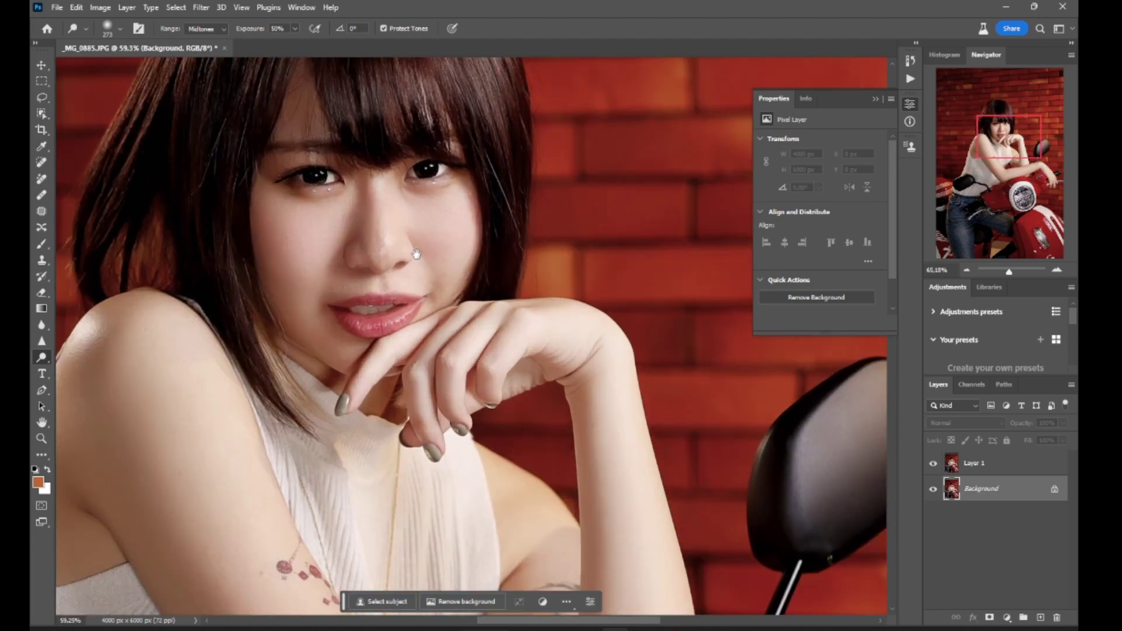
key(bracketleft)
key(bracketleft)
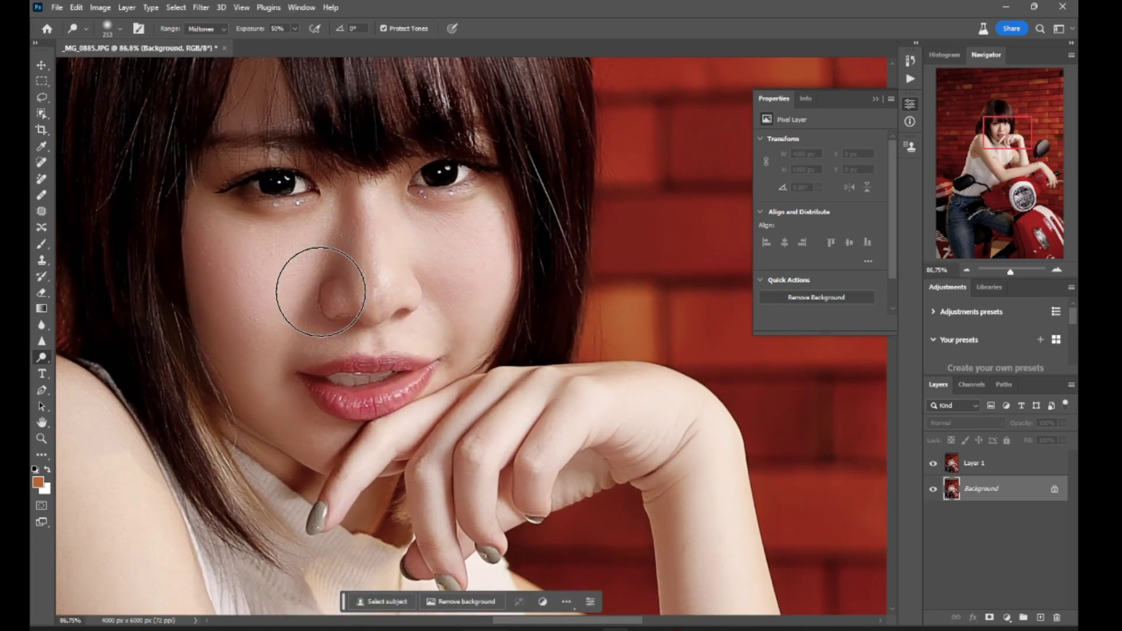
scroll(351, 263, down, 2)
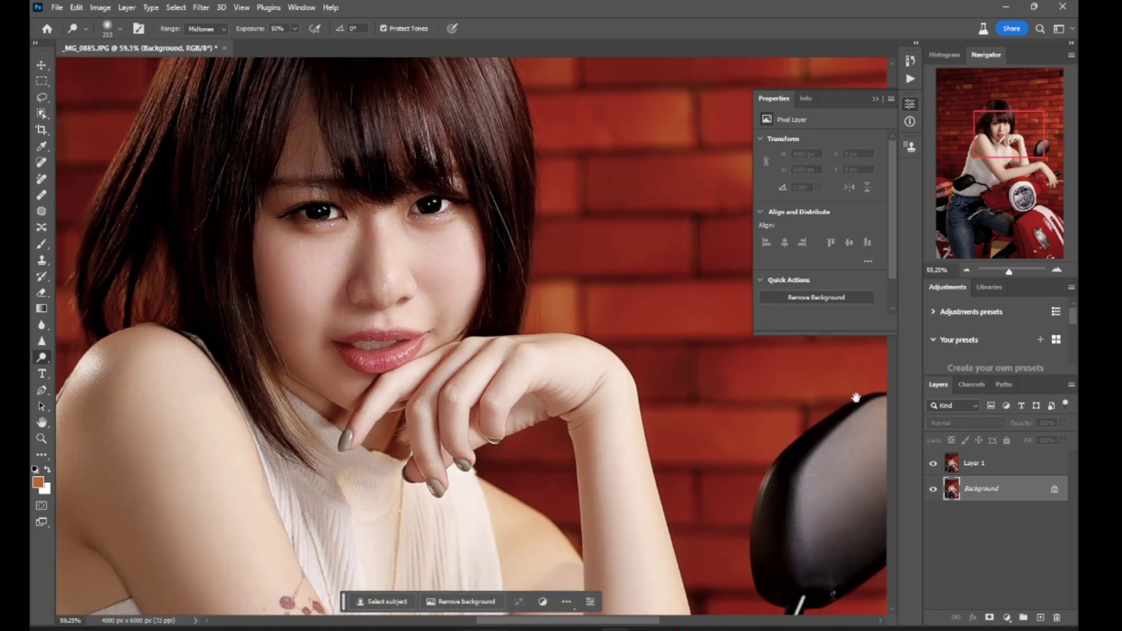
Return to the Layer Via Copy history state to discard the dodge strokes made on the Background.
click(909, 60)
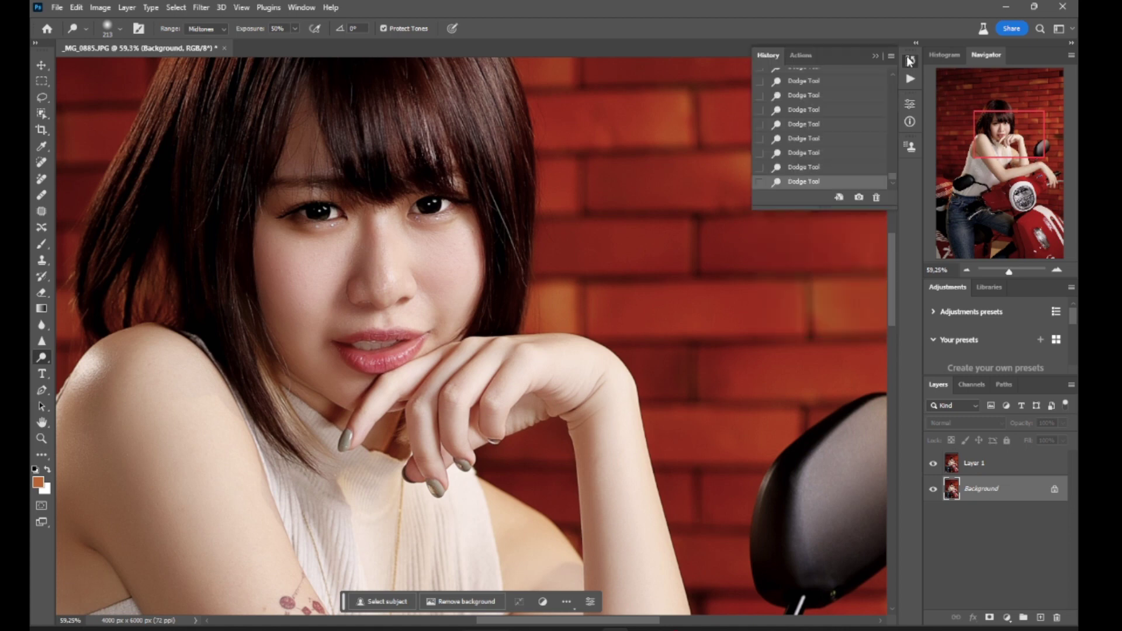
scroll(830, 141, up, 4)
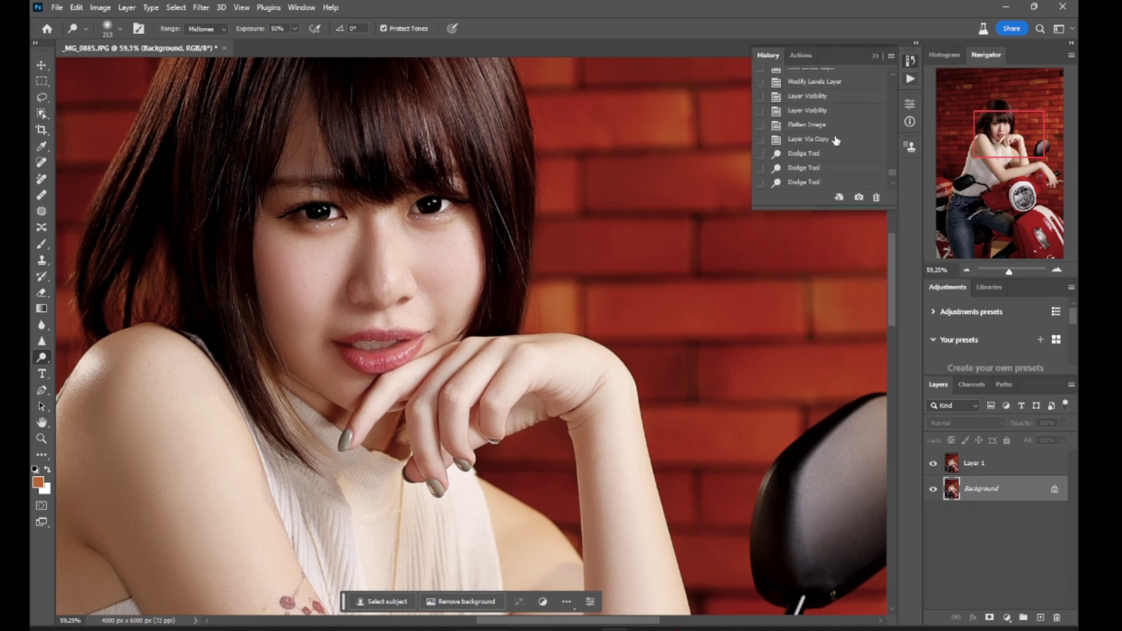
click(836, 140)
Try dodging the nose and cheek on Layer 1 at 50% exposure and undo the stroke.
drag(367, 347, 388, 336)
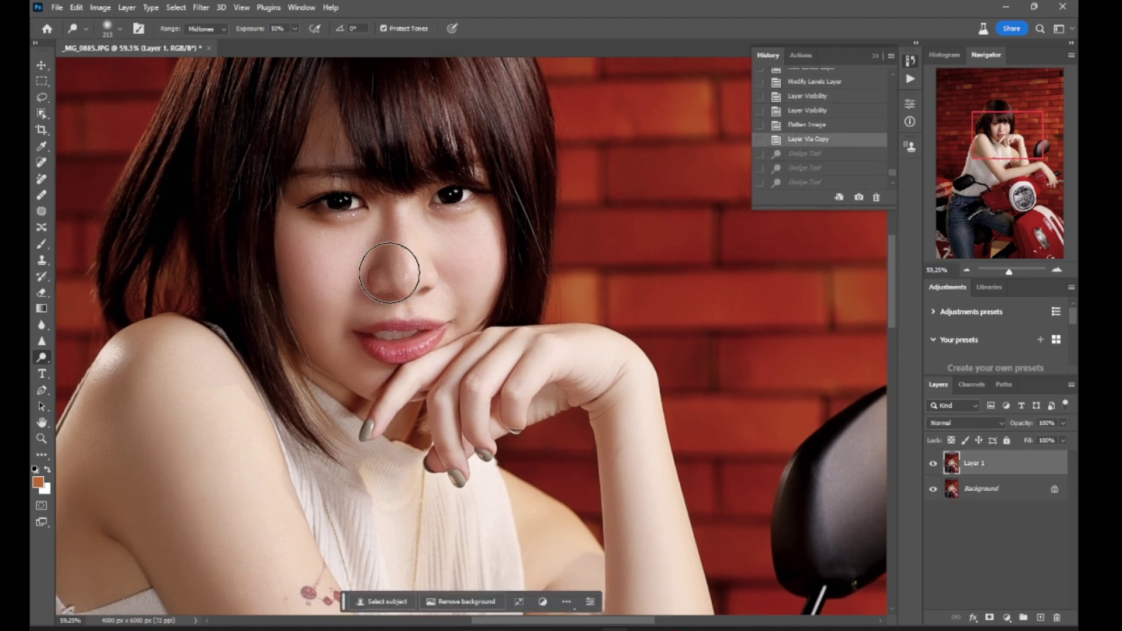
drag(358, 276, 338, 294)
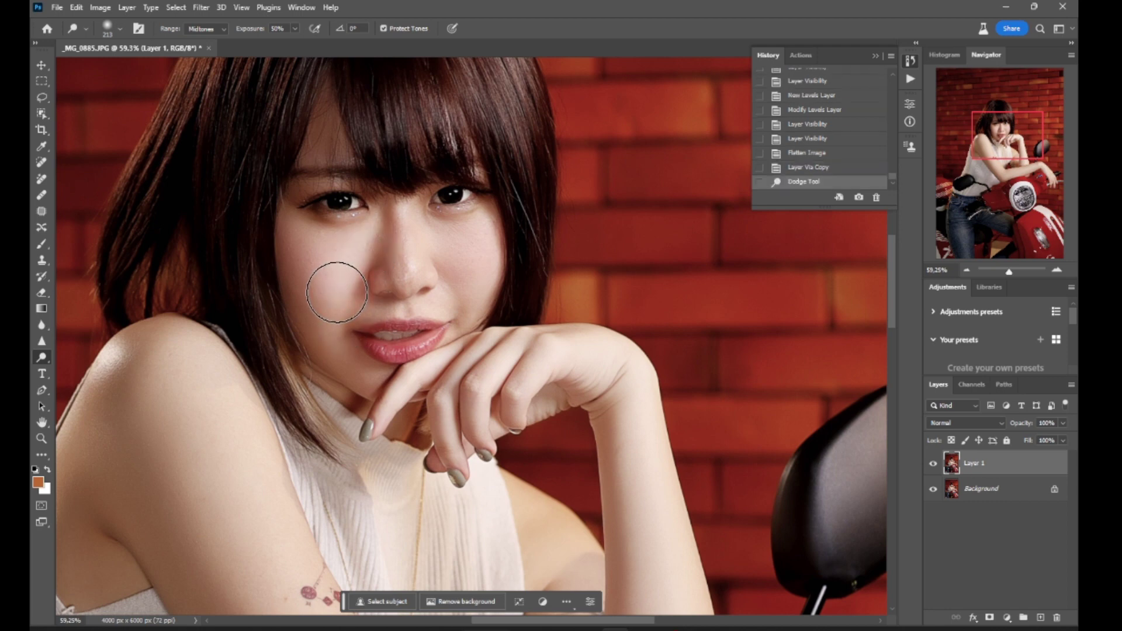
key(ctrl+z)
Dodge the cheeks, forehead and nose on Layer 1 with a 336 px brush at 11% exposure.
scroll(350, 252, up, 1)
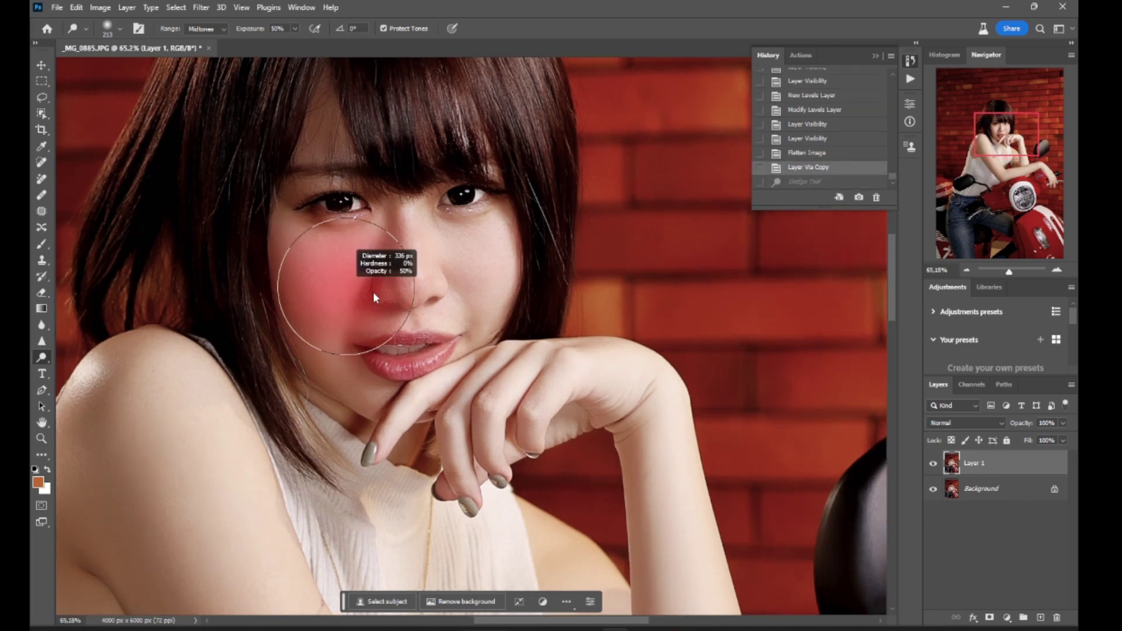
click(295, 28)
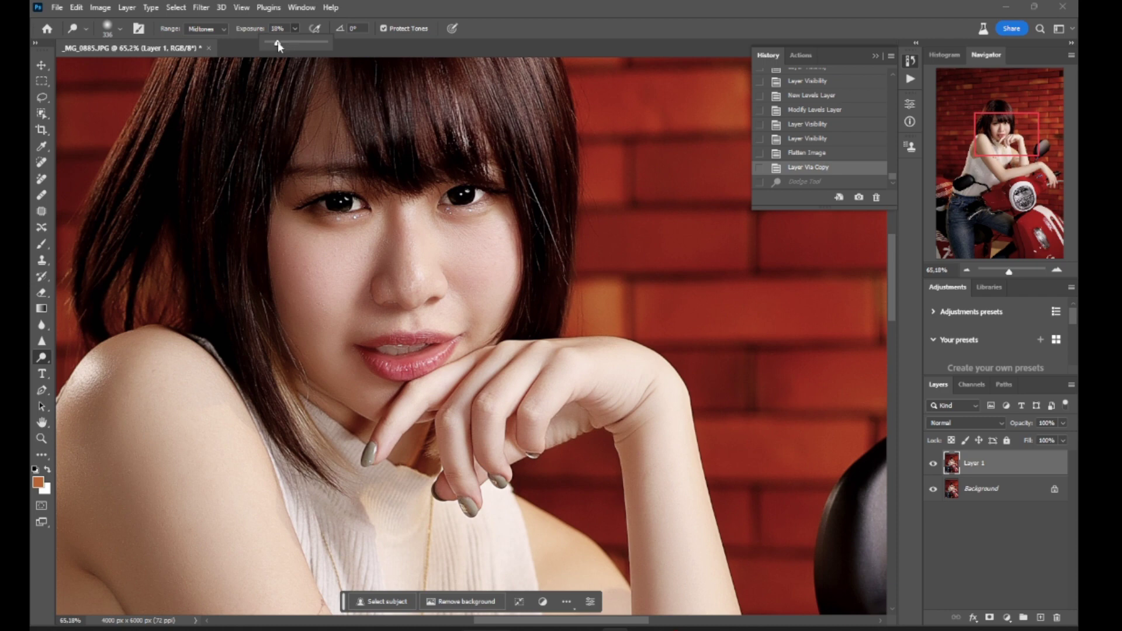
mouse_move(347, 257)
mouse_down()
mouse_move(374, 187)
mouse_move(369, 256)
mouse_move(405, 194)
mouse_up()
click(508, 197)
mouse_move(481, 223)
mouse_down()
mouse_move(507, 197)
mouse_move(491, 303)
mouse_up()
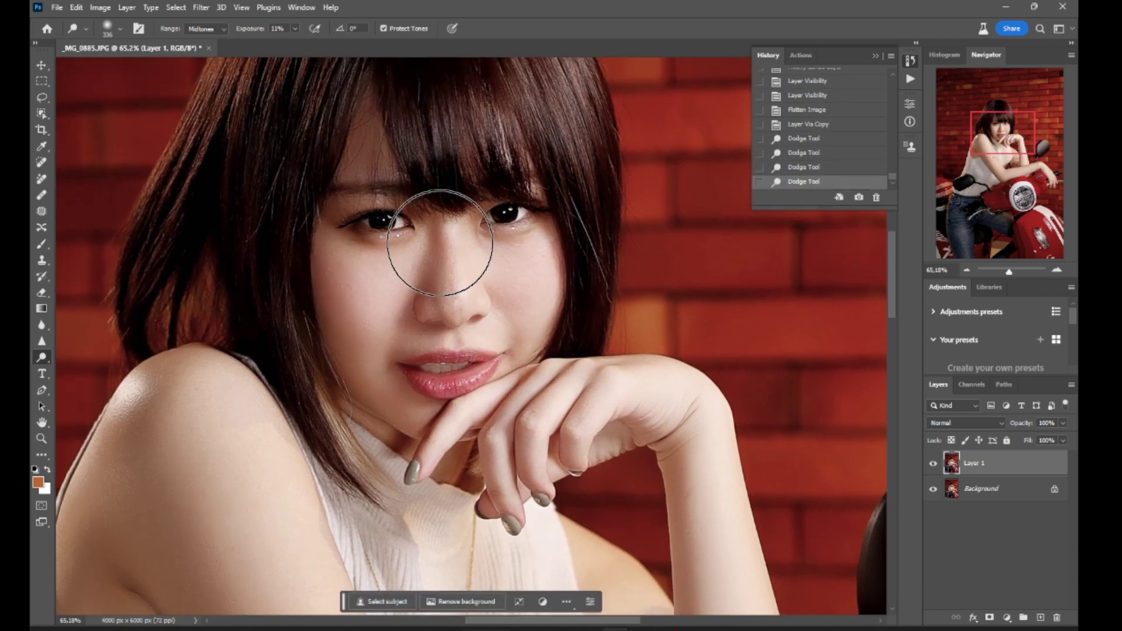
drag(438, 240, 410, 276)
mouse_move(371, 158)
mouse_down()
mouse_move(368, 146)
mouse_move(344, 143)
mouse_up()
drag(370, 257, 366, 58)
mouse_move(348, 295)
mouse_down()
mouse_move(370, 301)
mouse_move(343, 283)
mouse_move(362, 298)
mouse_up()
Dodge the skin of the arms and hand on Layer 1 at 11% exposure and enlarge the brush to 1215 px.
mouse_move(319, 247)
mouse_down()
mouse_move(427, 412)
mouse_move(245, 345)
mouse_up()
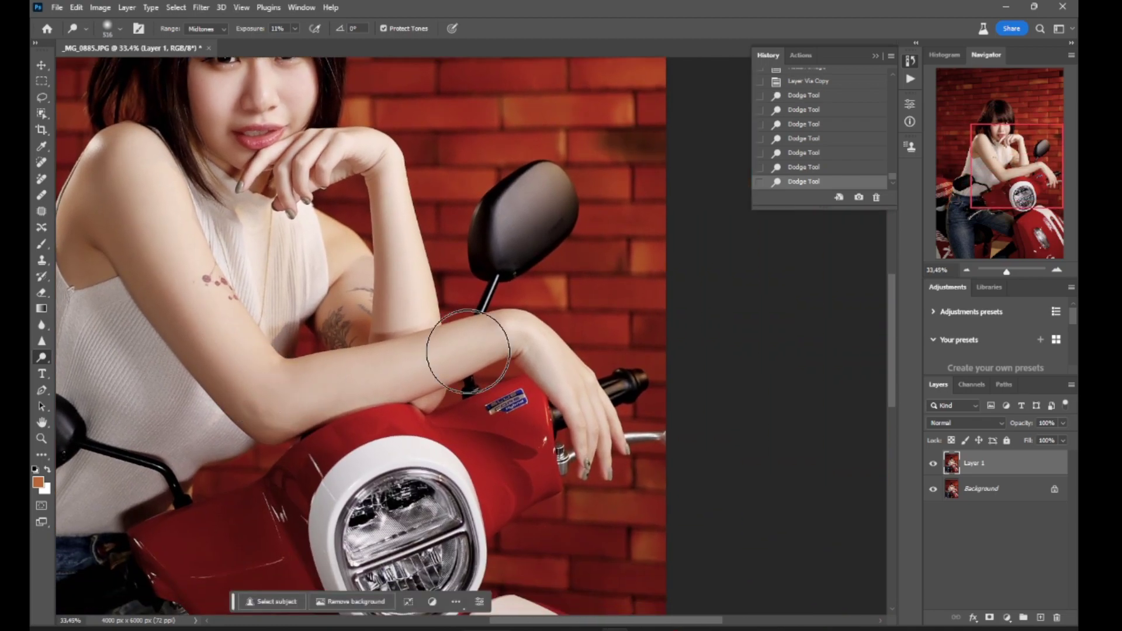
click(469, 354)
scroll(518, 341, down, 3)
drag(517, 340, 536, 403)
drag(444, 310, 413, 346)
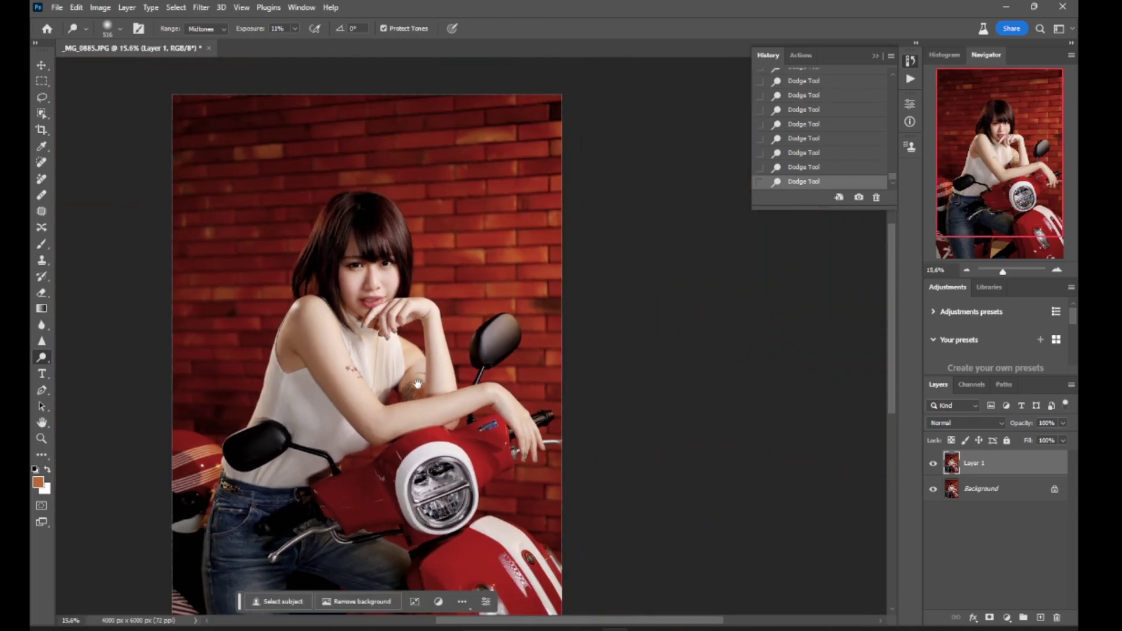
scroll(413, 345, down, 3)
scroll(503, 513, up, 3)
drag(505, 426, 507, 288)
drag(539, 366, 568, 365)
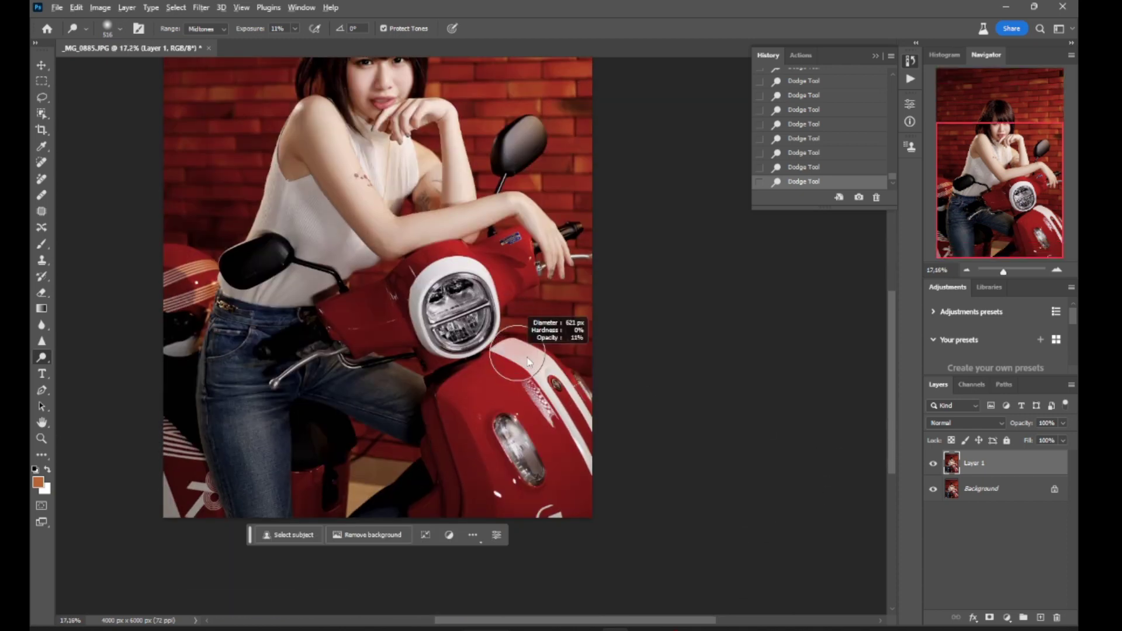
Compare the portrait with and without the dodged Layer 1 and lower its opacity to 26%.
click(932, 463)
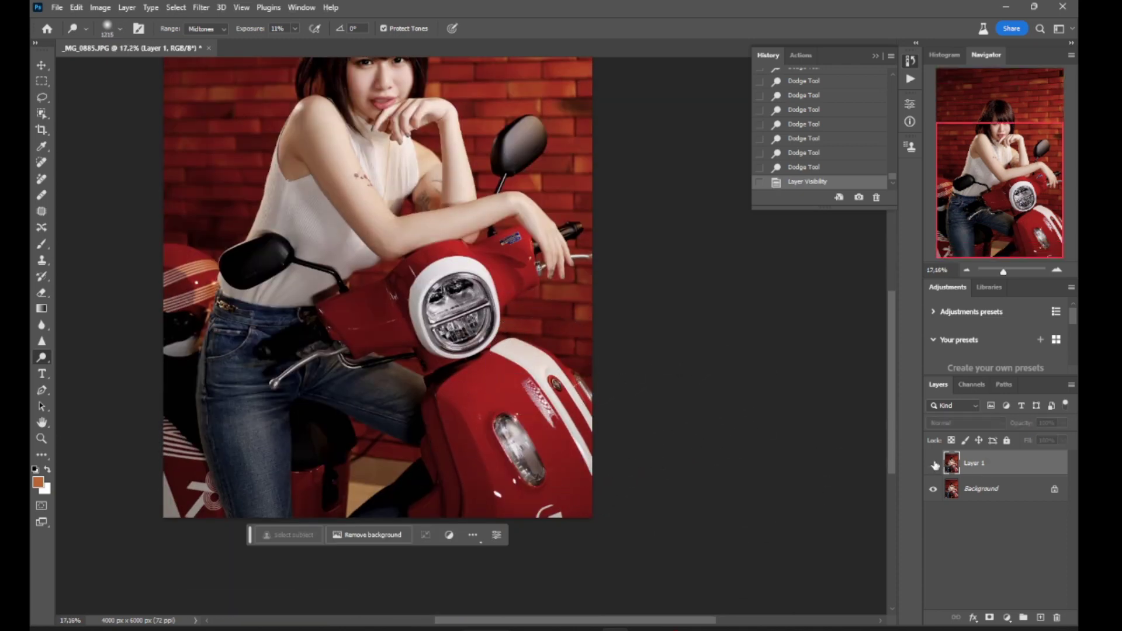
click(932, 463)
scroll(459, 372, up, 2)
scroll(459, 372, up, 2)
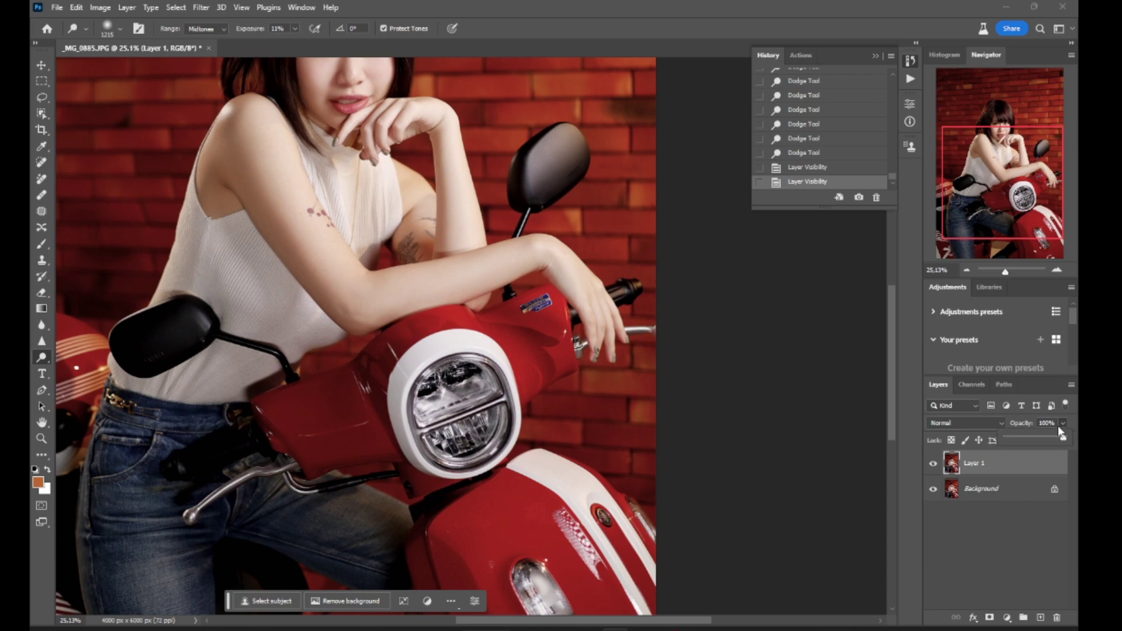
click(933, 465)
Examine the face and the whole portrait with the reduced-opacity Layer 1 switched off and on.
scroll(678, 374, down, 2)
drag(488, 249, 601, 432)
scroll(602, 403, up, 6)
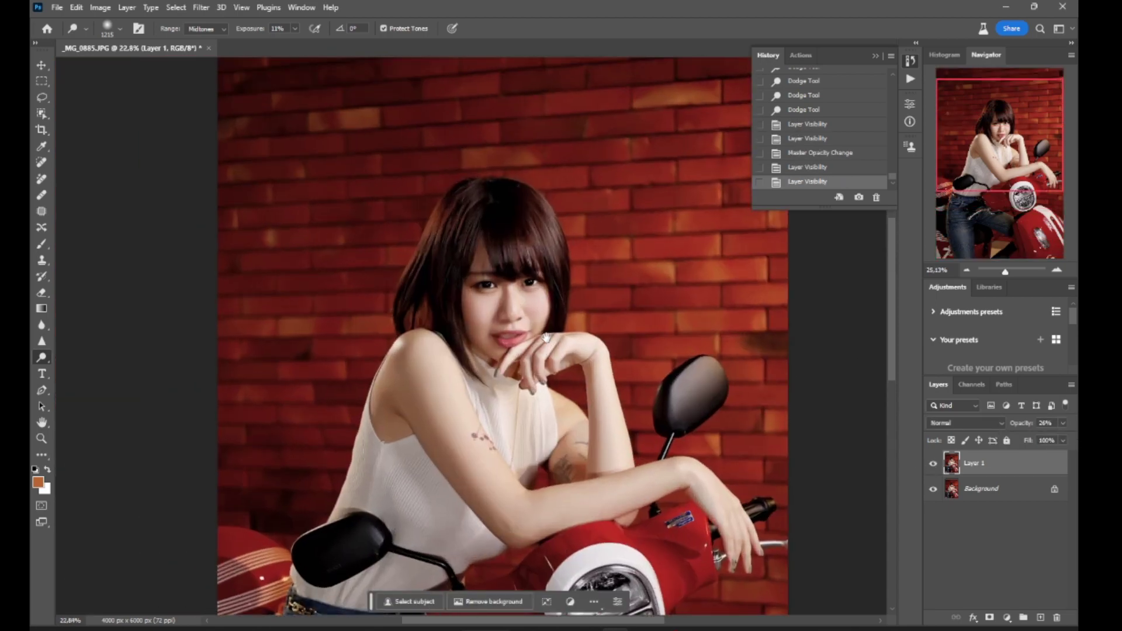
click(933, 463)
click(933, 464)
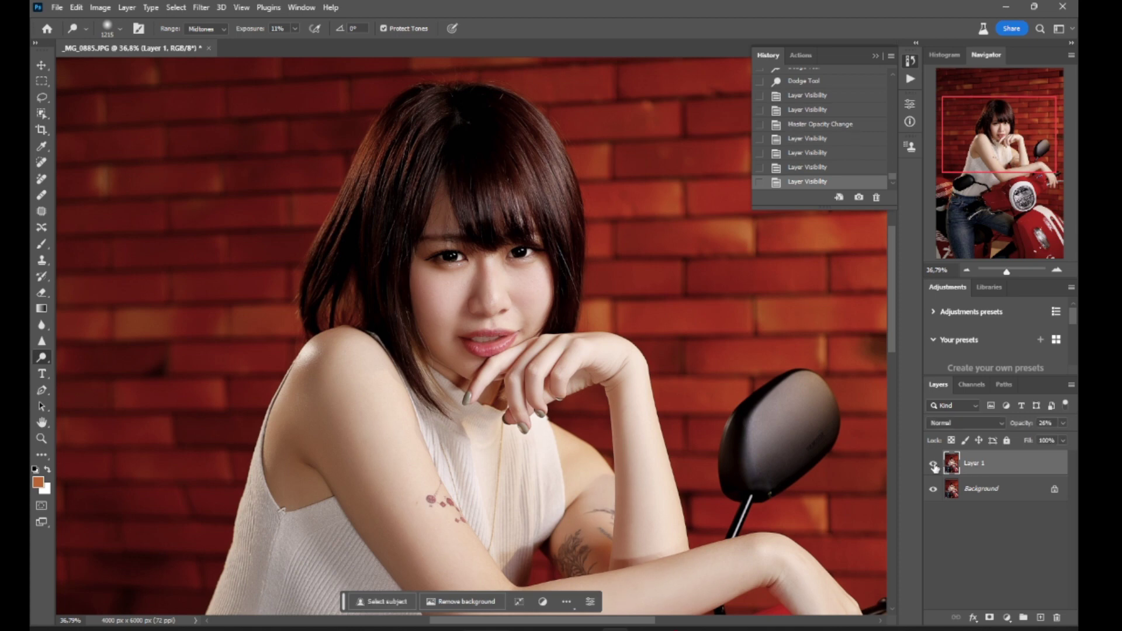
scroll(511, 356, down, 3)
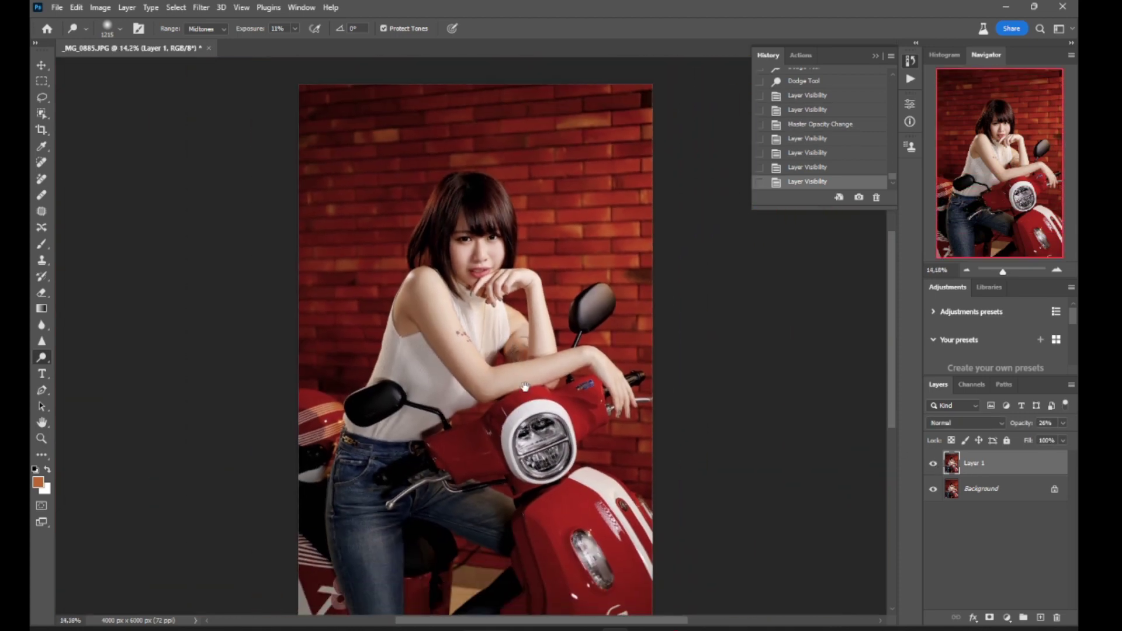
Lower the opacity of the dodged Layer 1 to 16%.
scroll(520, 365, down, 2)
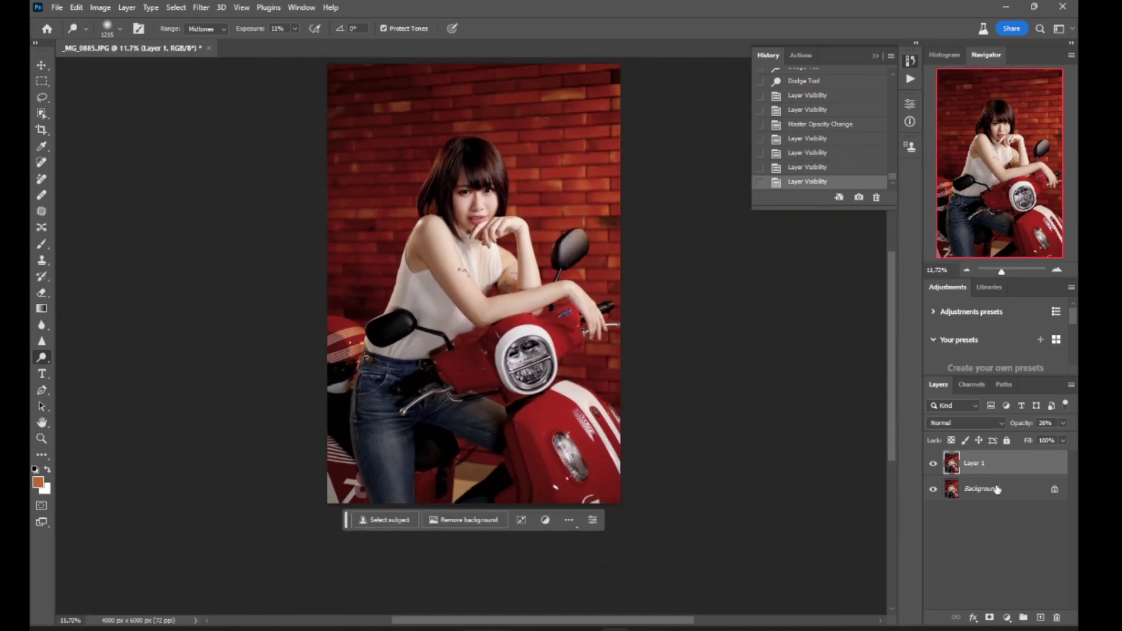
click(998, 489)
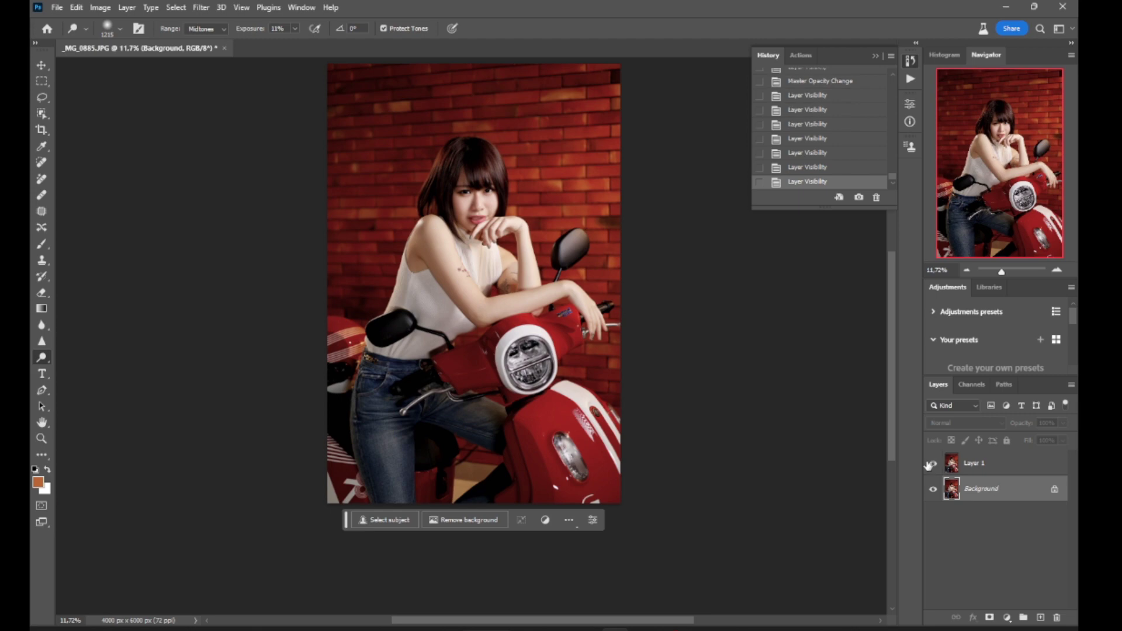
click(1032, 454)
click(1063, 423)
drag(1025, 439, 1022, 441)
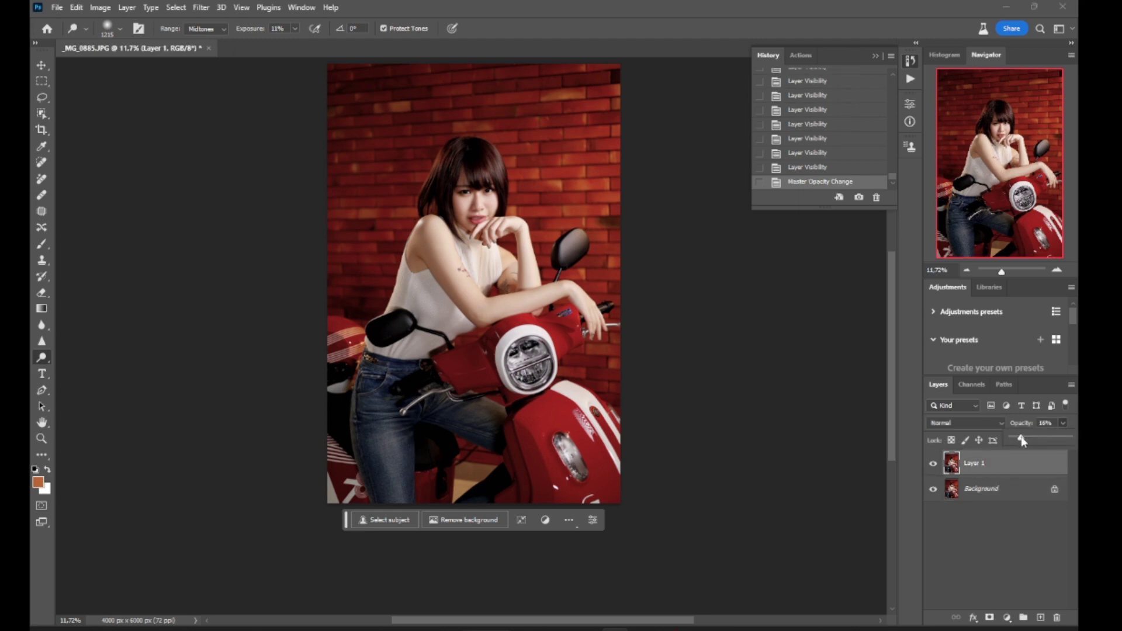
Compare the whole portrait and the face and arm skin with Layer 1 switched off and on.
click(933, 463)
click(932, 464)
scroll(571, 320, down, 2)
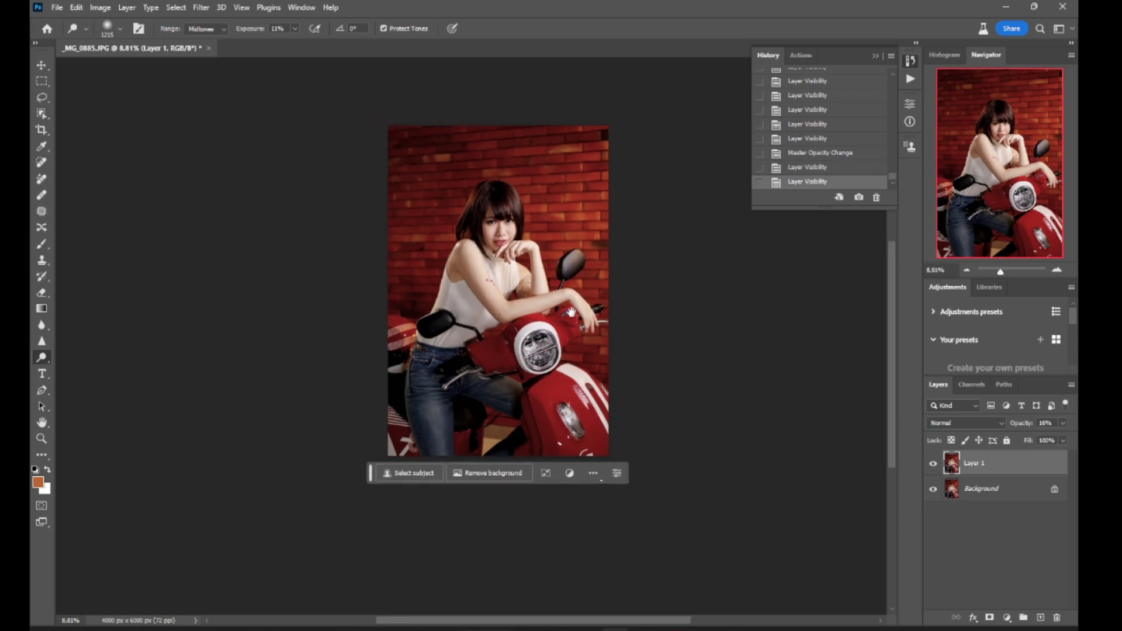
scroll(519, 201, up, 5)
click(933, 464)
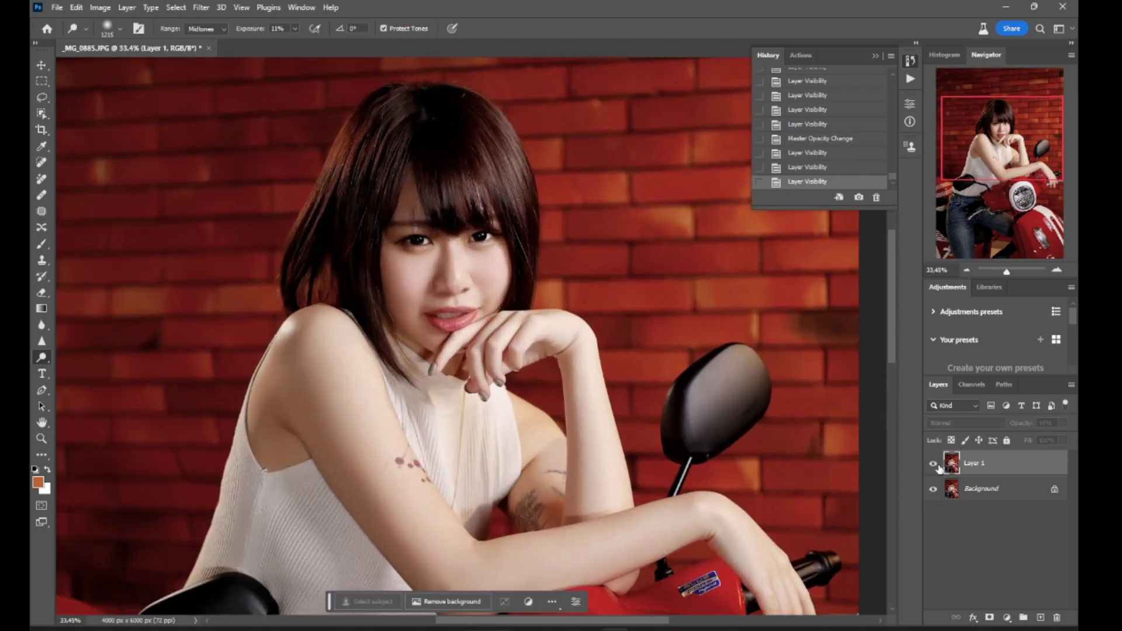
click(933, 463)
scroll(586, 267, up, 4)
scroll(586, 266, down, 2)
scroll(586, 267, down, 5)
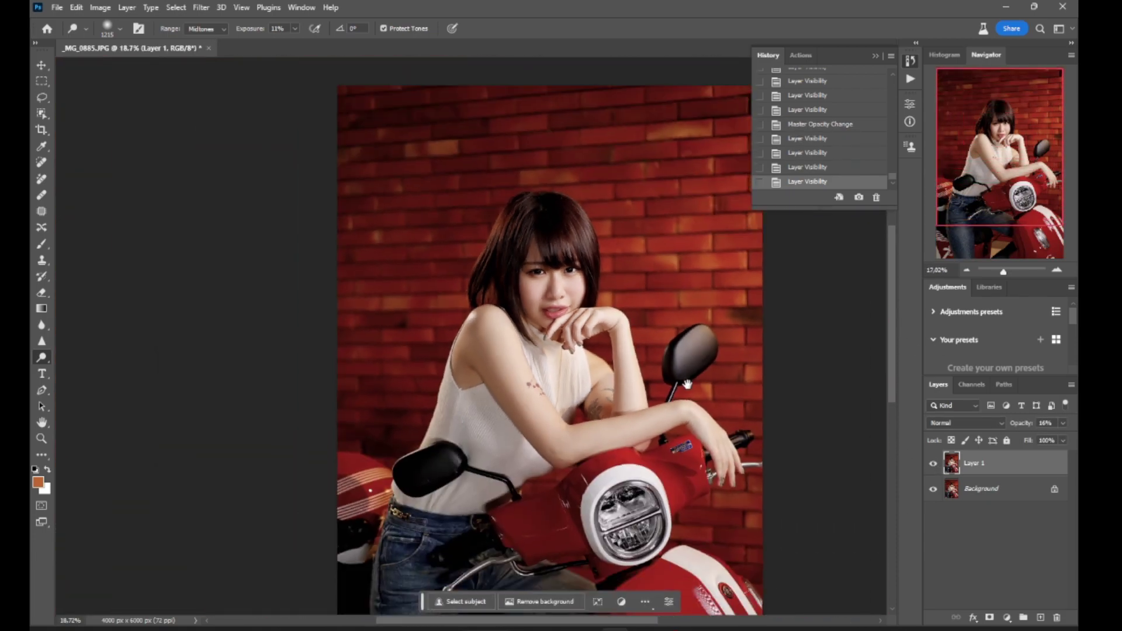
Flatten Layer 1 and the Background into a single layer.
right_click(1017, 490)
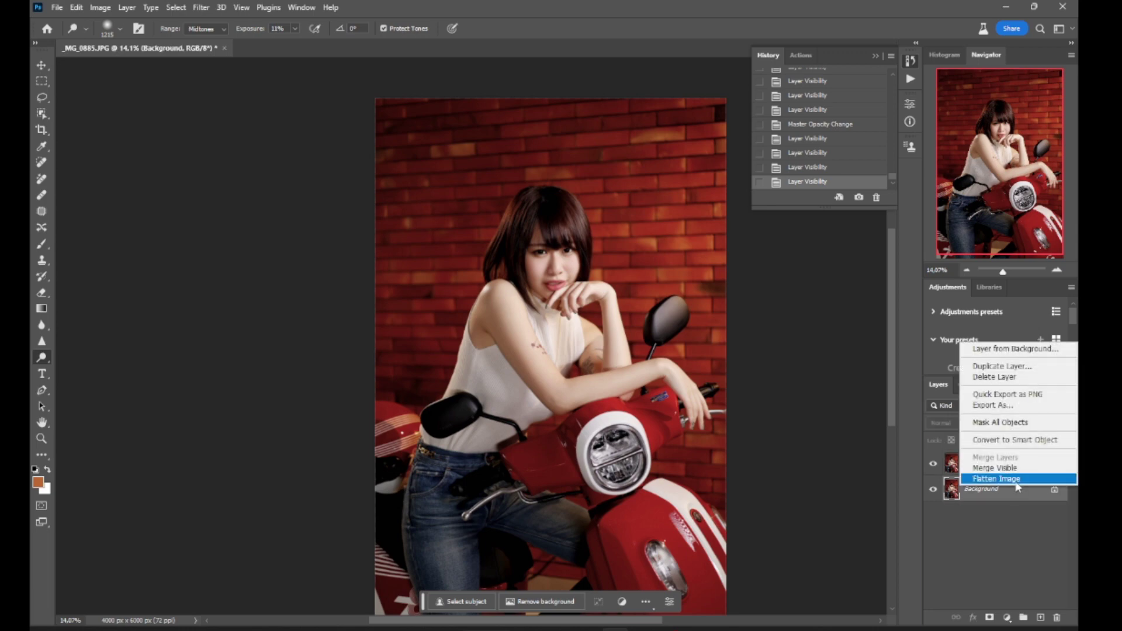
click(1013, 480)
In File Explorer, find the putih logo in Pictures > laptop lama > data d > TeraBoxDownload and place it in the portrait document.
click(559, 629)
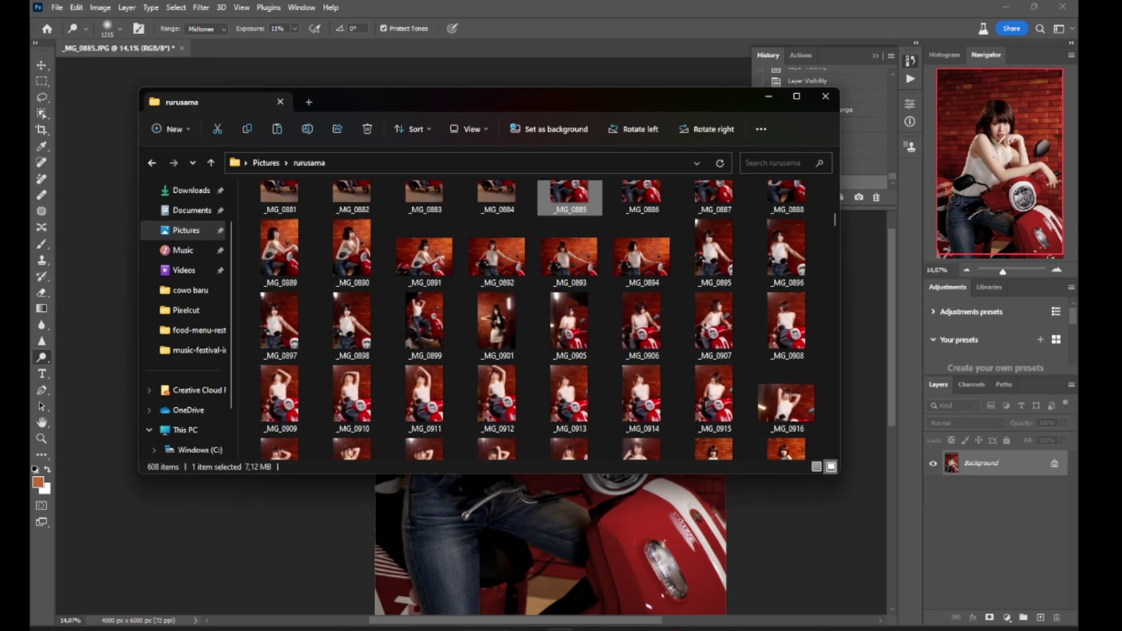
click(308, 104)
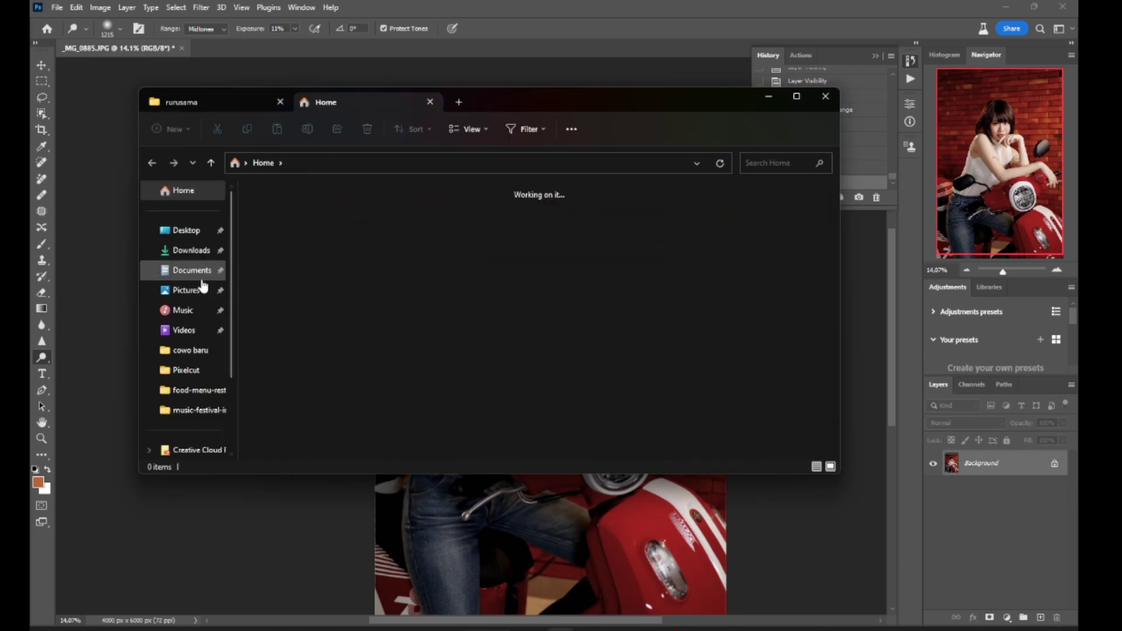
click(193, 290)
scroll(323, 347, down, 3)
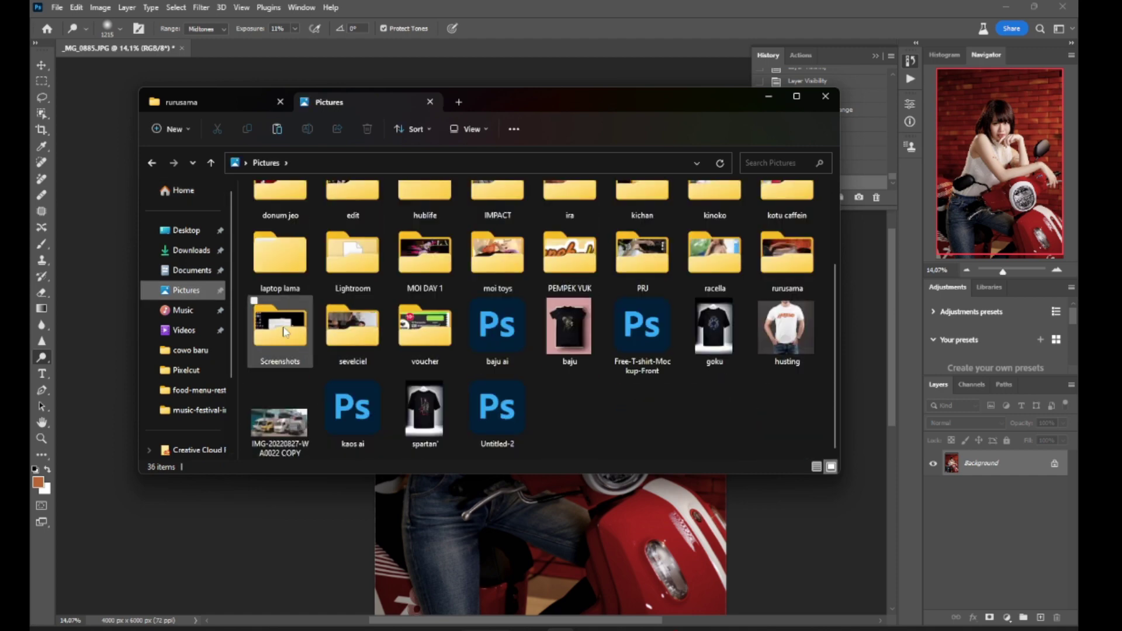
double_click(307, 275)
double_click(280, 218)
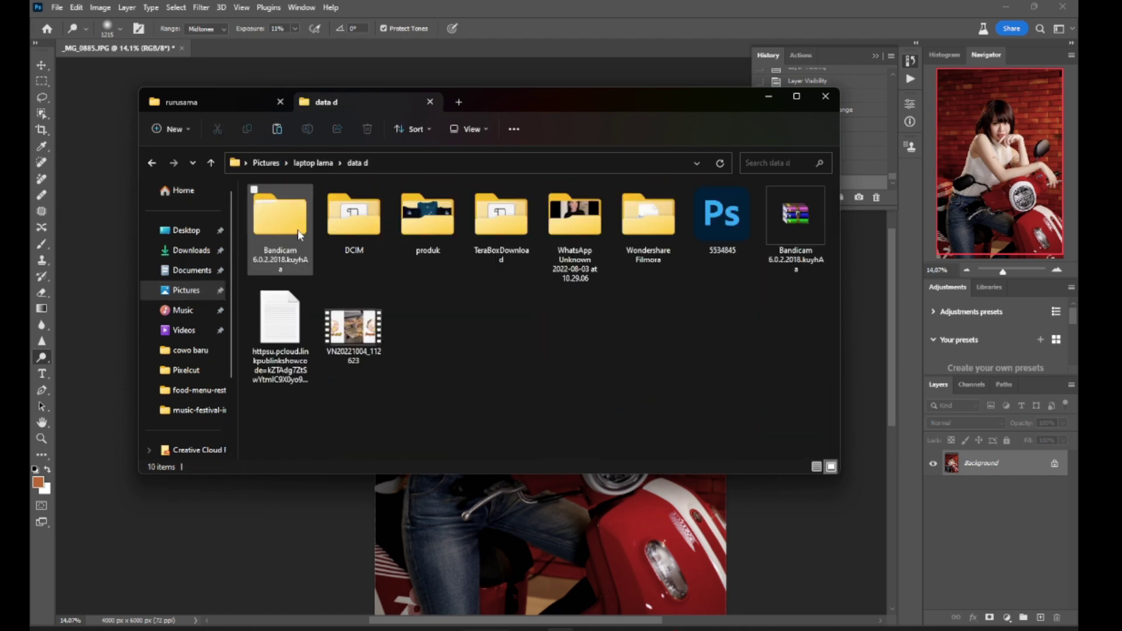
double_click(501, 231)
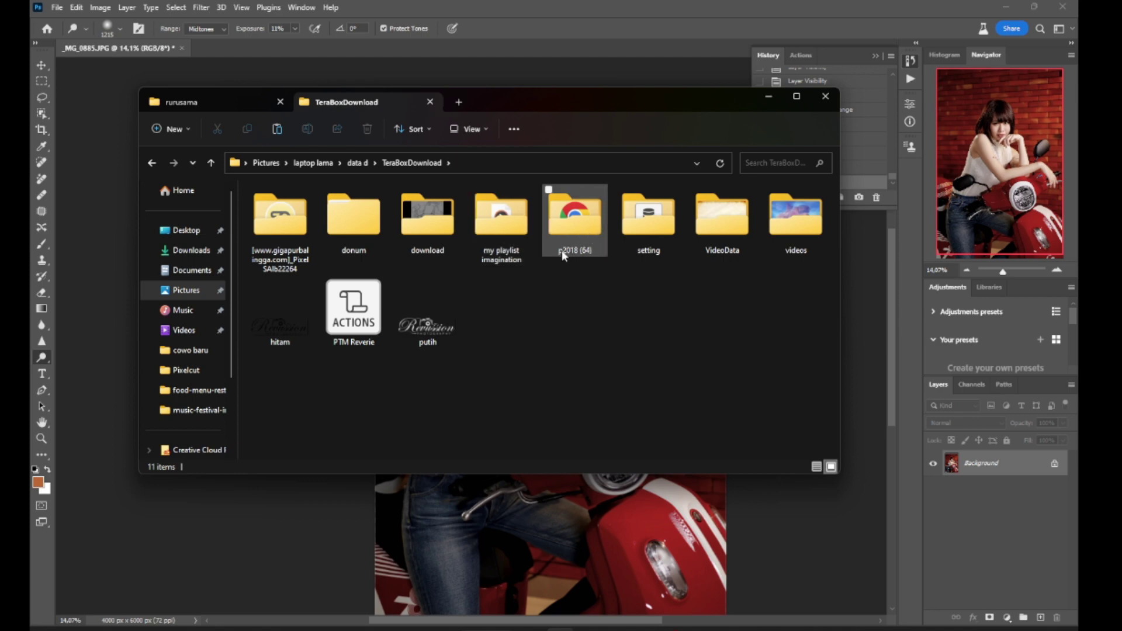
drag(427, 316, 526, 498)
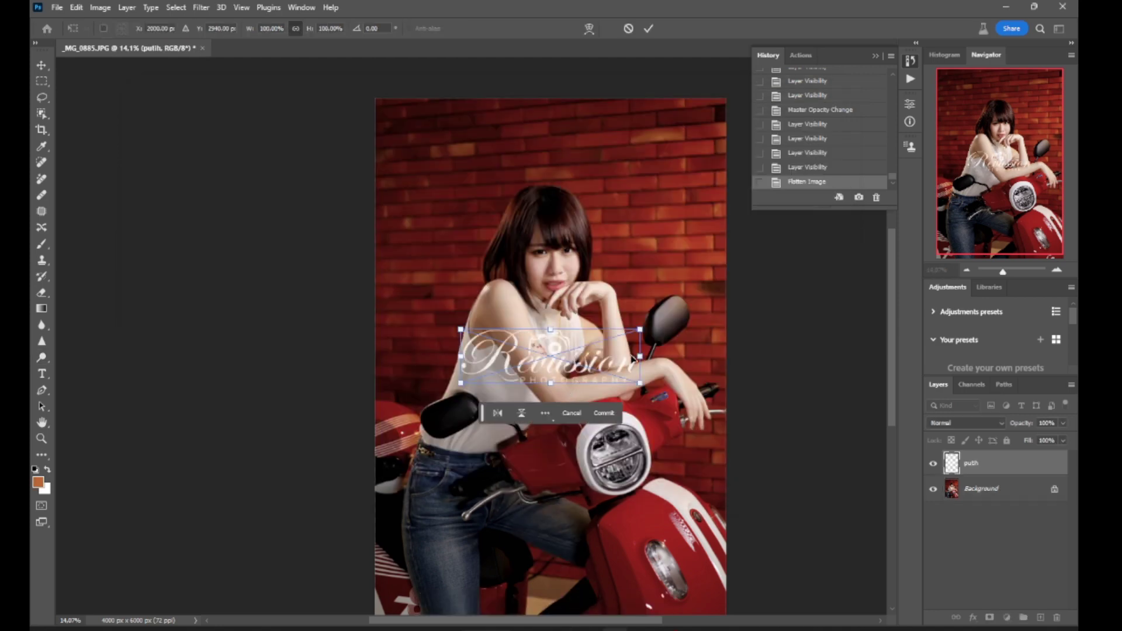
Scale the putih logo down to a small watermark and place it on the brick wall just beside the scooter's headlight.
scroll(630, 333, up, 2)
drag(647, 321, 572, 379)
scroll(561, 374, up, 3)
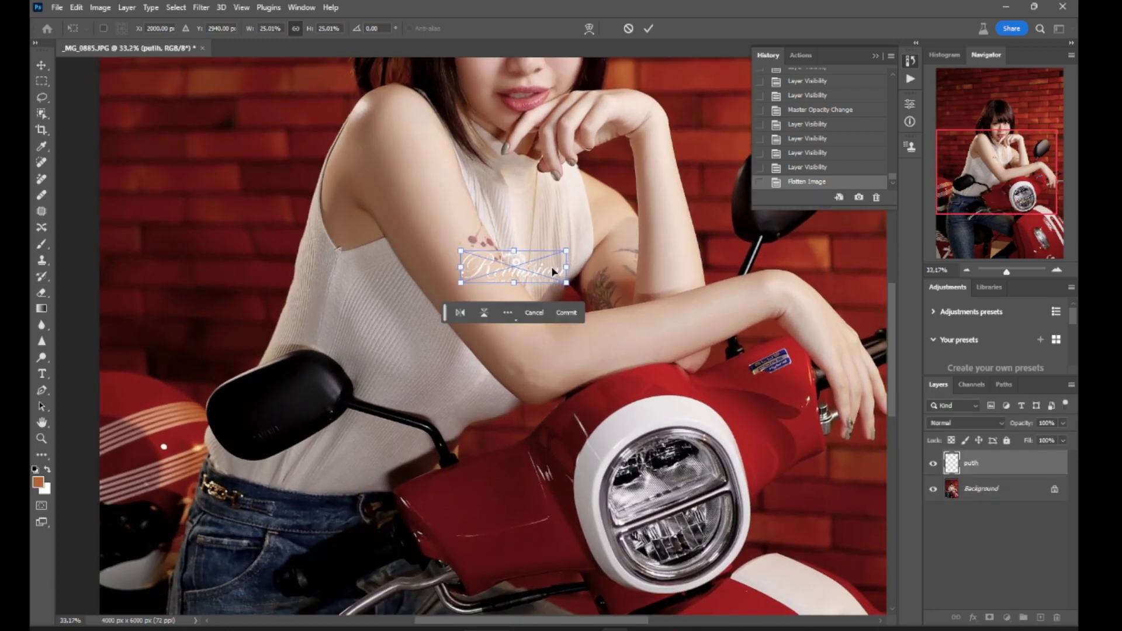
drag(552, 271, 535, 503)
drag(540, 416, 532, 286)
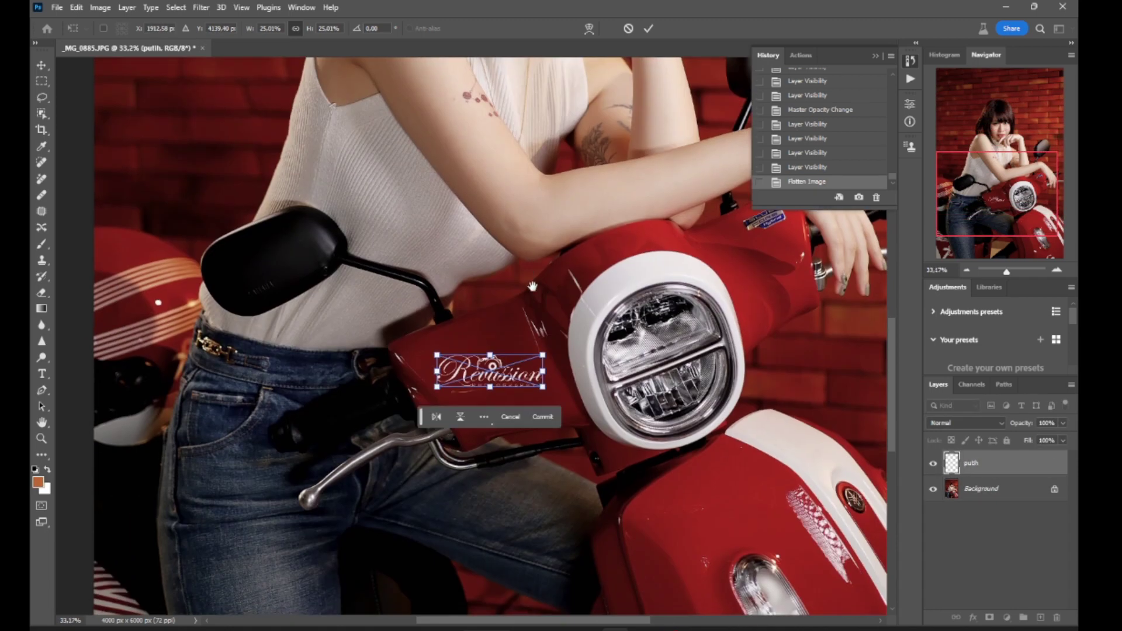
drag(543, 356, 669, 387)
scroll(480, 374, down, 4)
scroll(409, 400, up, 1)
click(648, 28)
key(o)
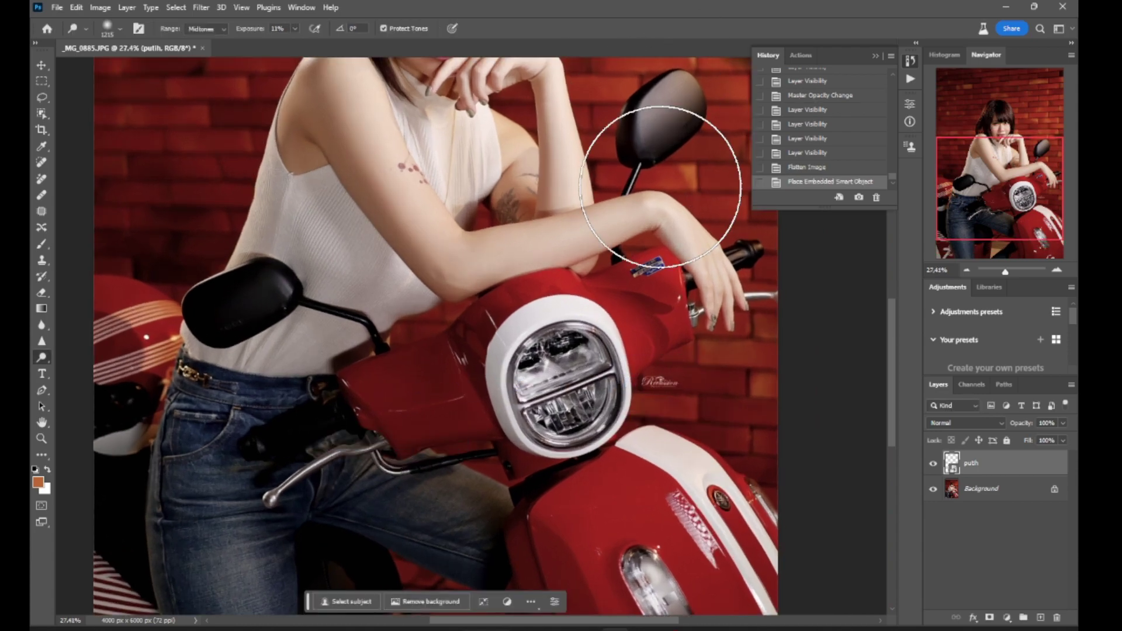
Check the watermark in the whole portrait and flatten the putih layer into the Background.
scroll(675, 377, up, 3)
scroll(679, 375, down, 3)
scroll(680, 373, down, 5)
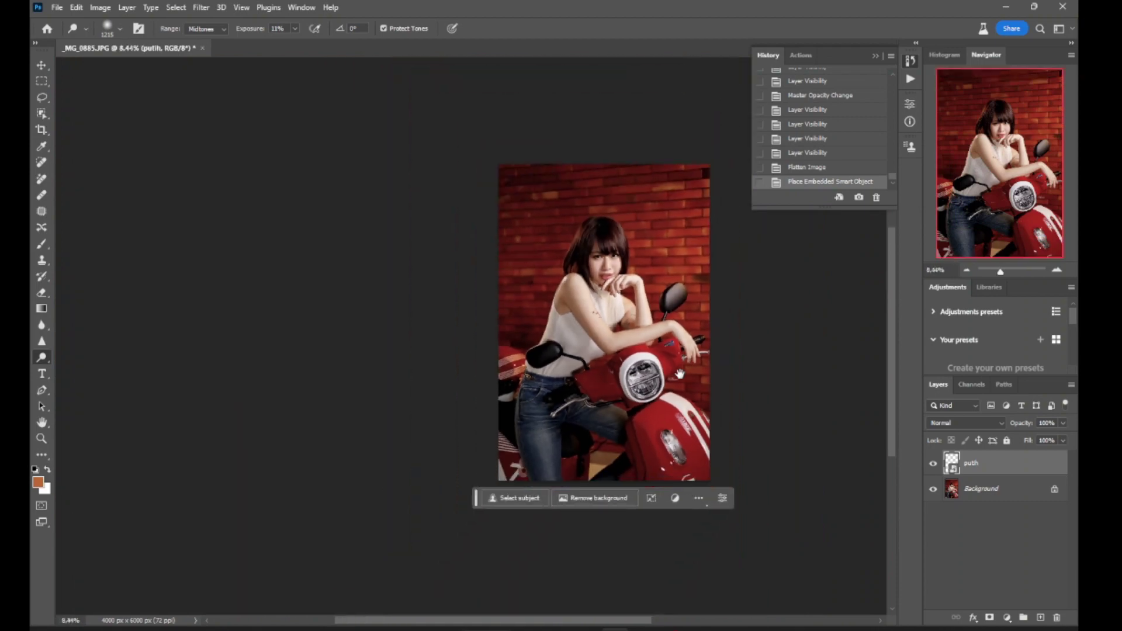
scroll(622, 281, up, 5)
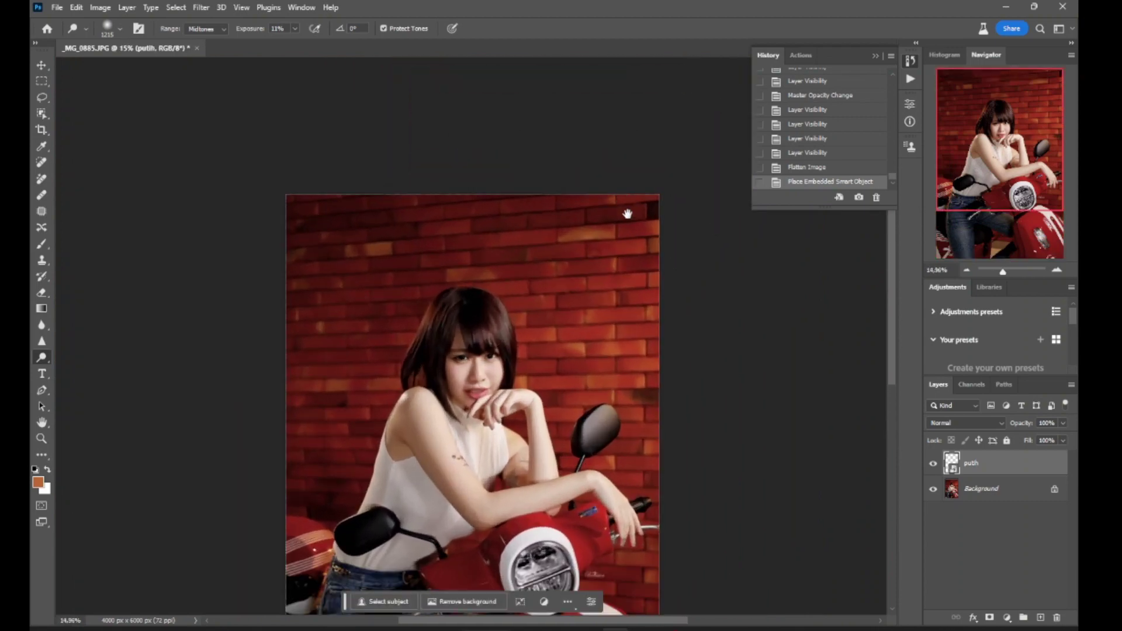
scroll(628, 216, down, 4)
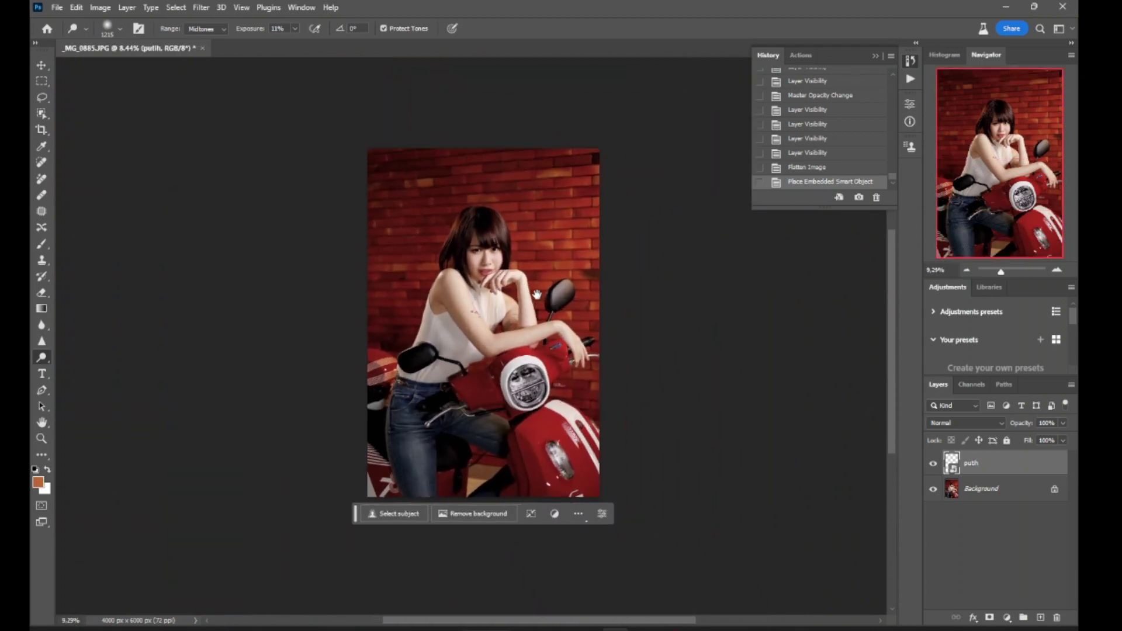
right_click(997, 490)
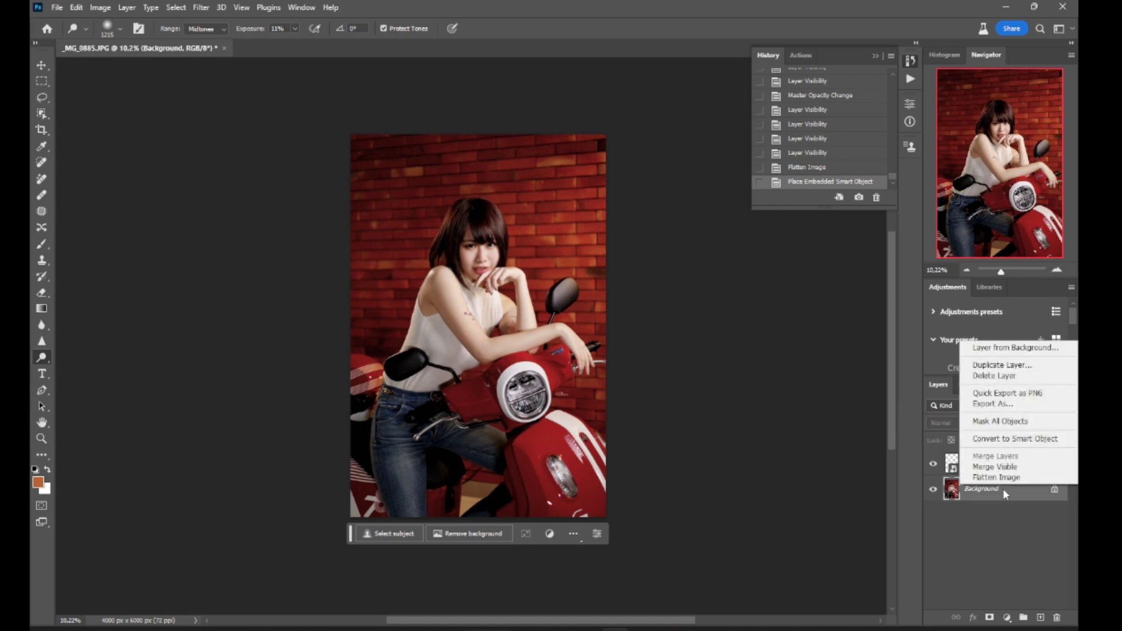
click(1004, 480)
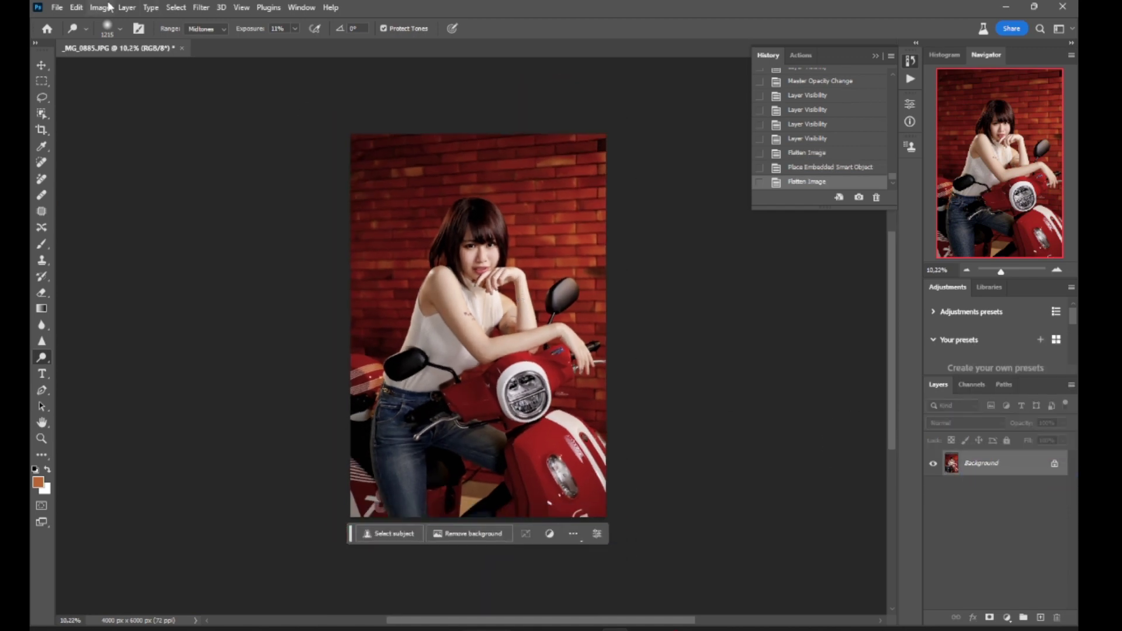
Start exporting the flattened portrait with Save for Web (Legacy).
click(102, 7)
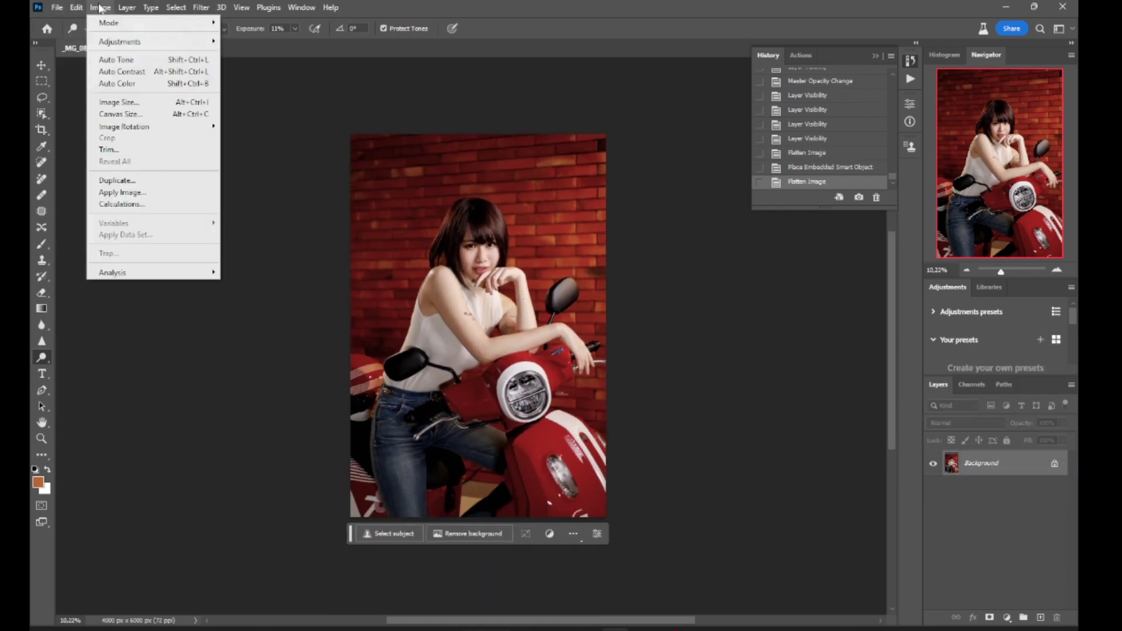
mouse_move(57, 7)
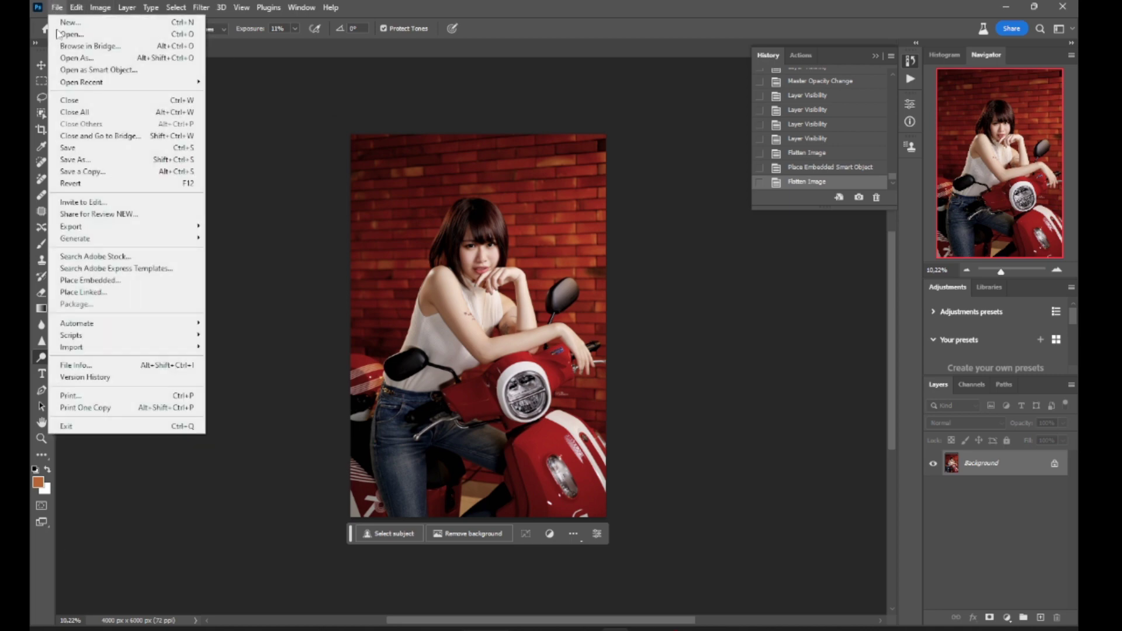
mouse_move(117, 226)
click(257, 274)
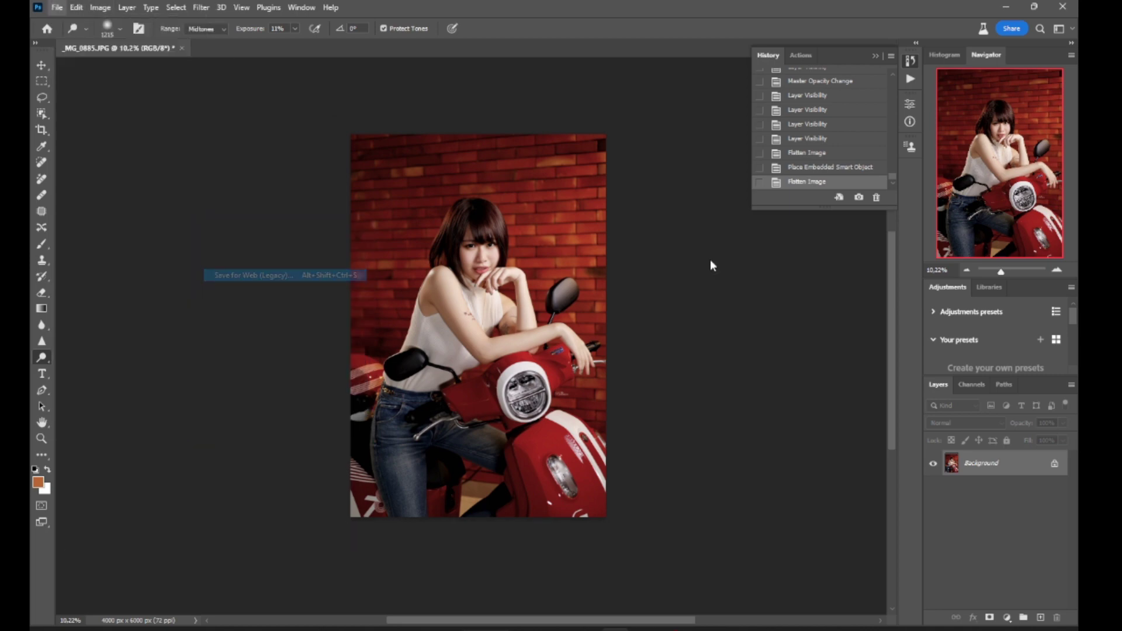